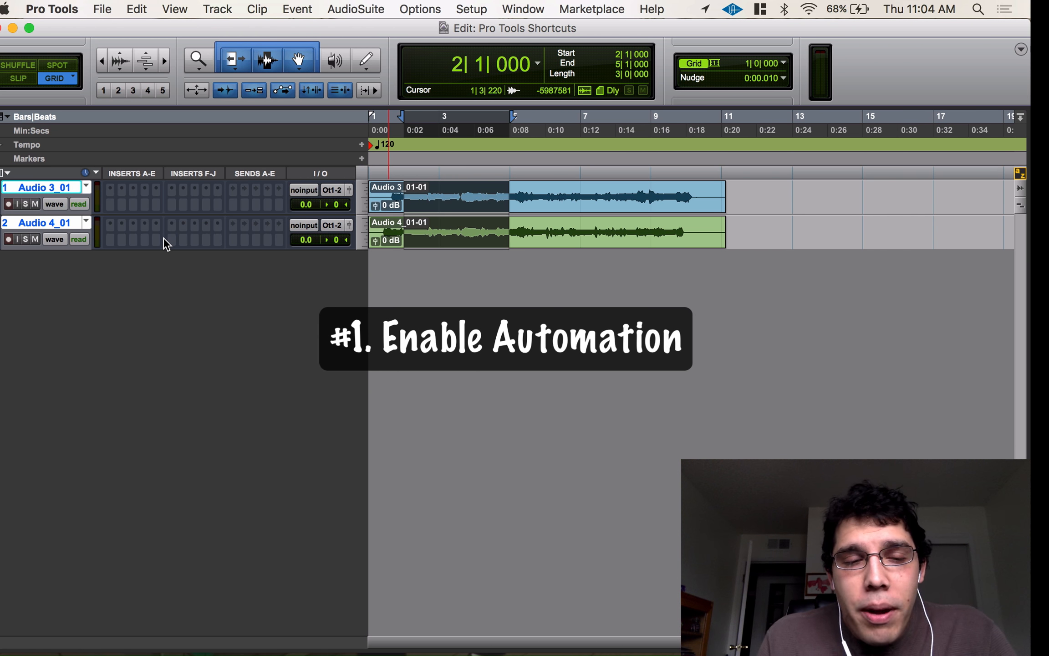
Insert the mono EQ3 7-Band plug-in in the first insert slot of Audio 3_01 and move its window below the tracks.
click(113, 189)
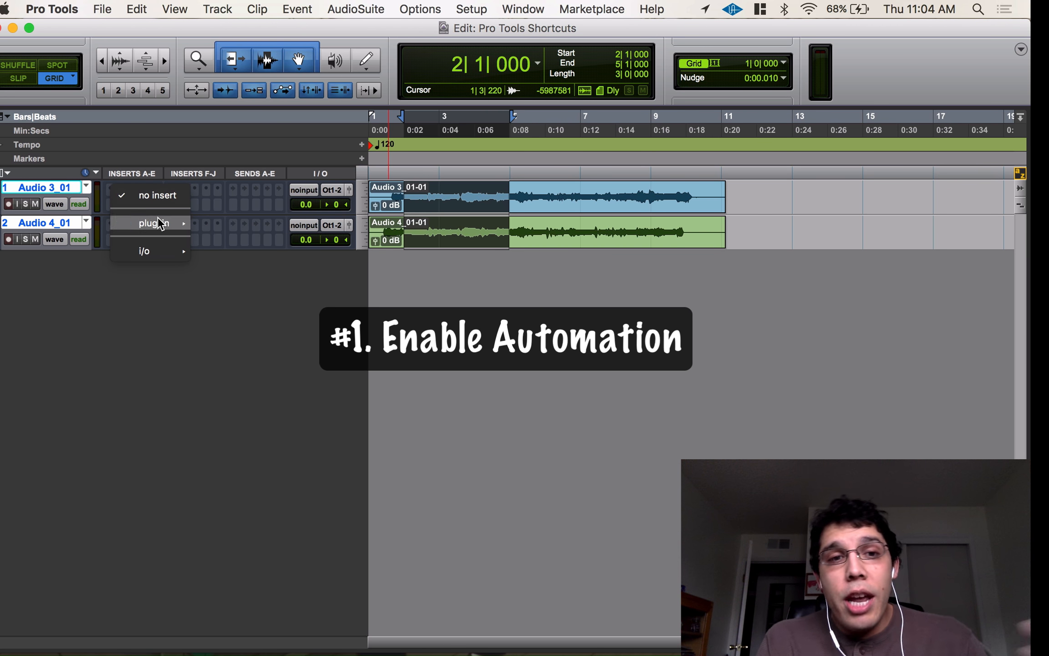
mouse_move(158, 223)
mouse_move(291, 180)
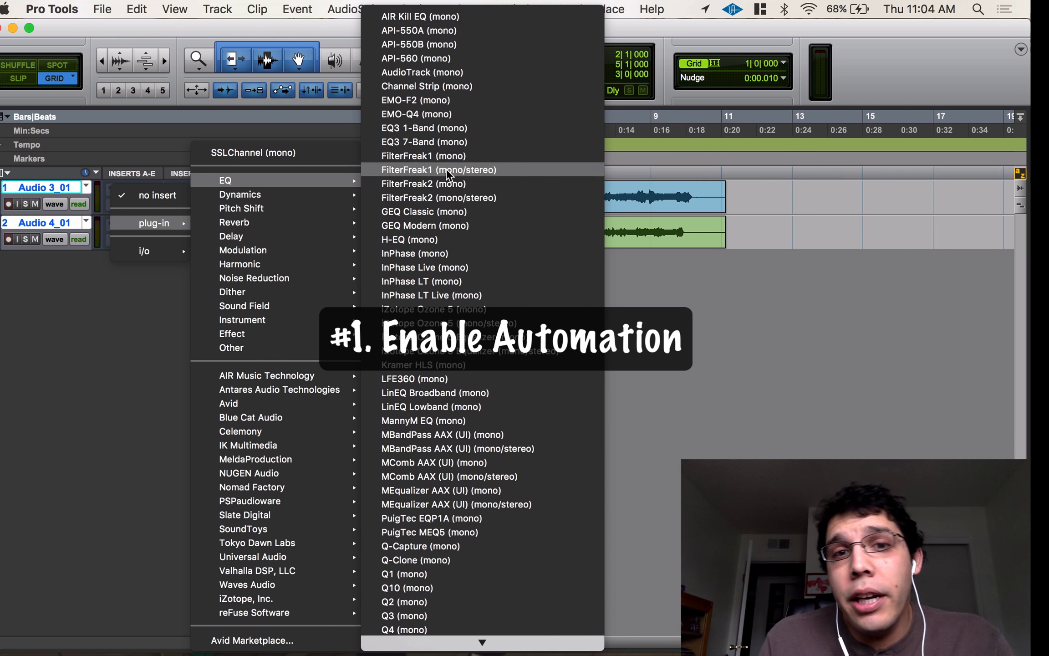
click(450, 143)
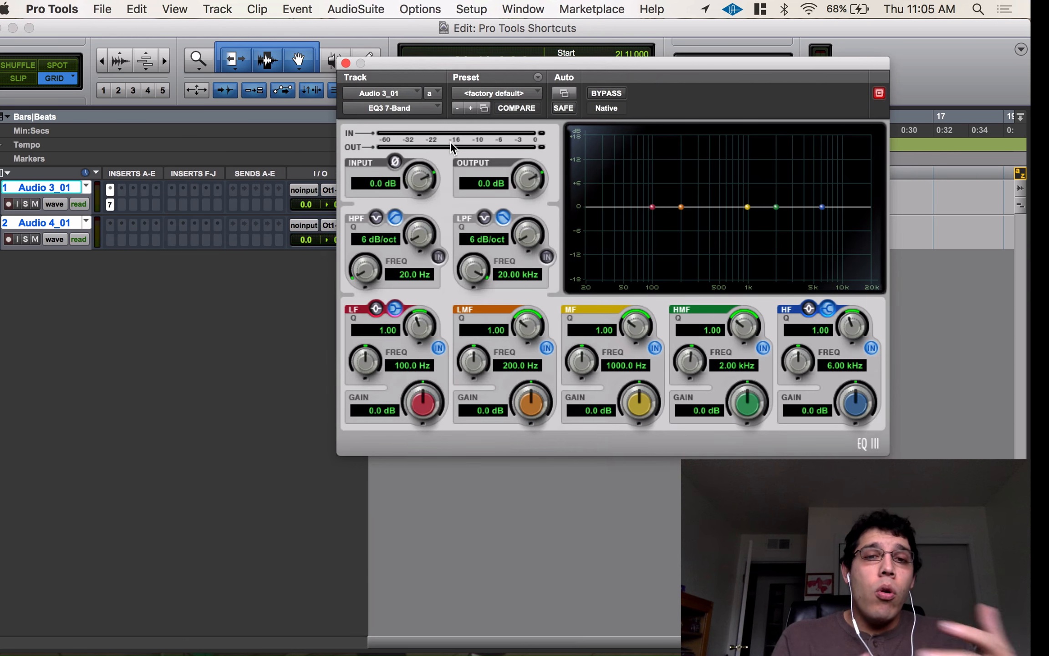
drag(570, 64, 551, 245)
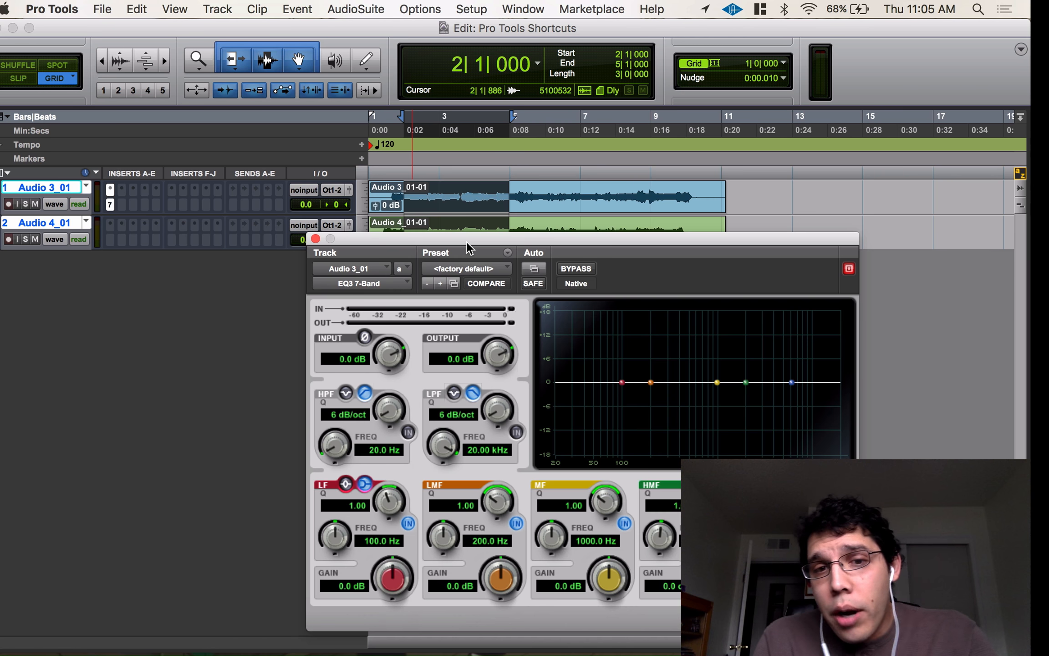
Examine the list of automatable EQ3 7-Band parameters in the Plug-In Automation dialog, then cancel the dialog.
click(542, 269)
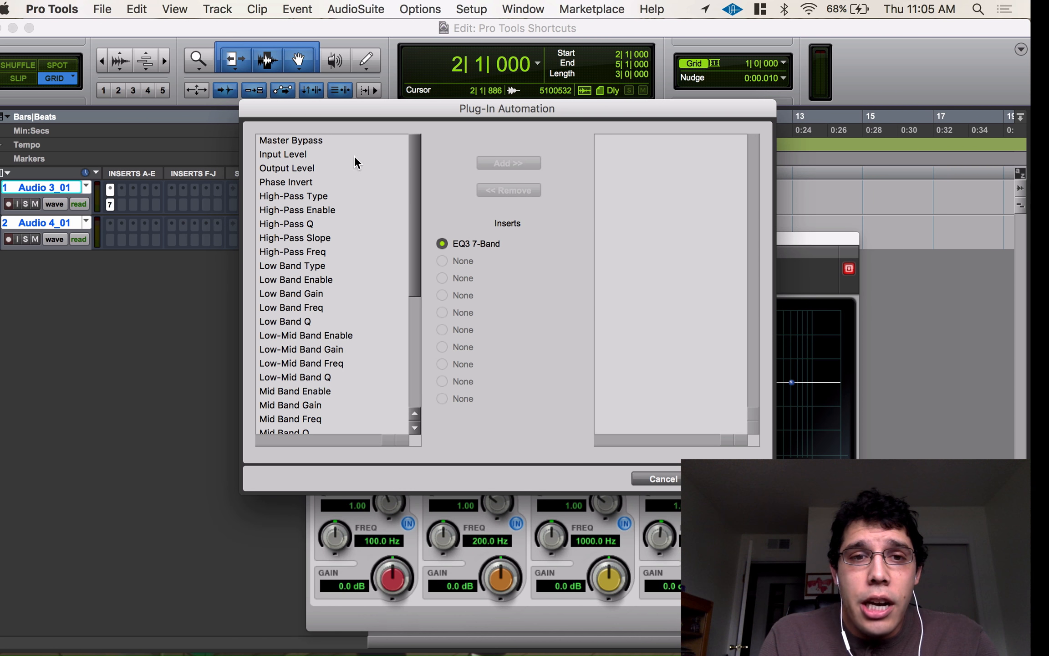
scroll(322, 223, down, 5)
scroll(322, 229, up, 5)
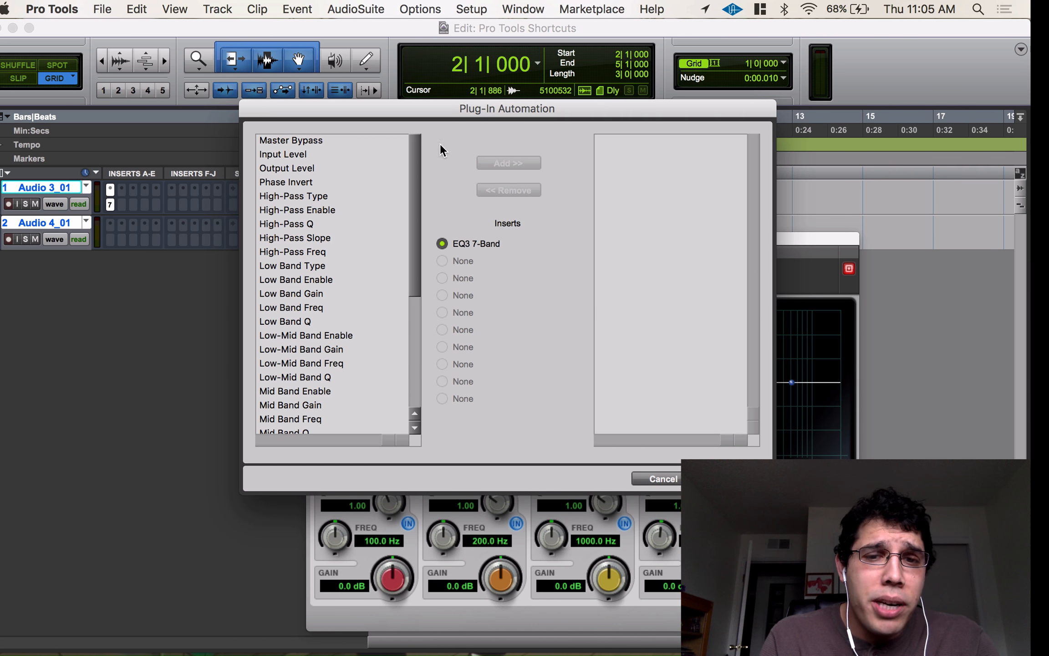
click(664, 476)
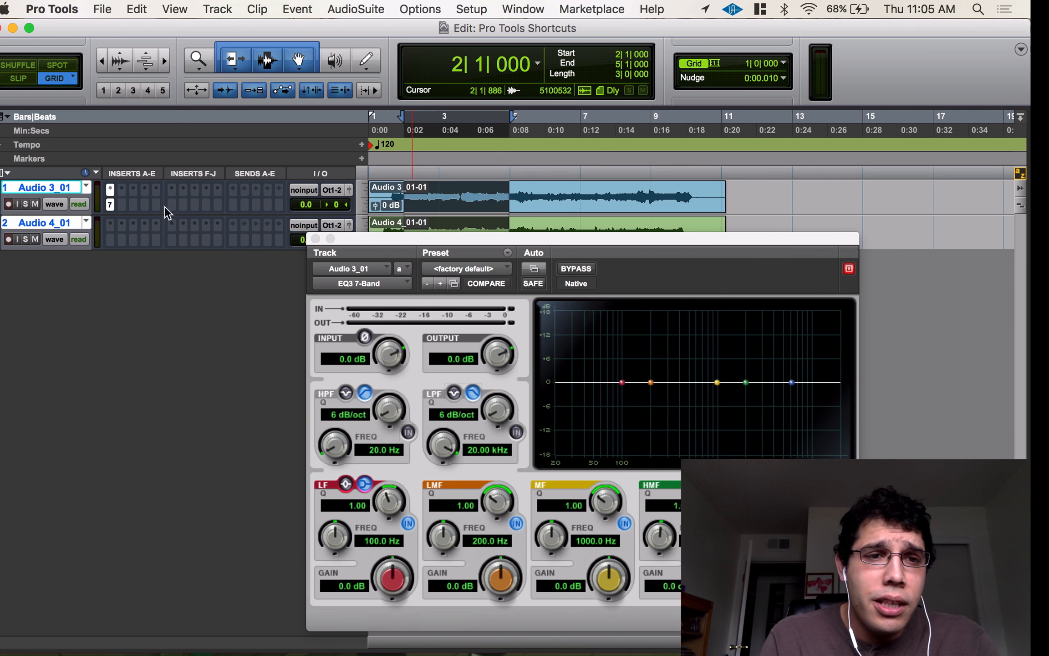
Insert the mono H-Reverb in the second insert slot of Audio 3_01, expand its controls and move its window up.
click(125, 189)
mouse_move(173, 223)
mouse_move(309, 227)
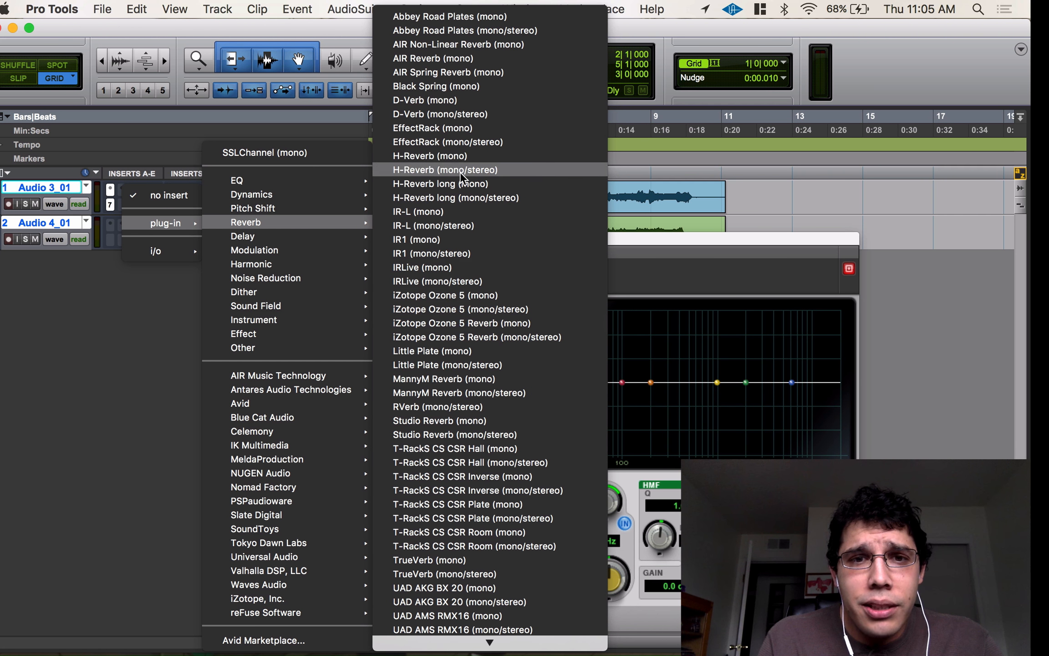
click(460, 157)
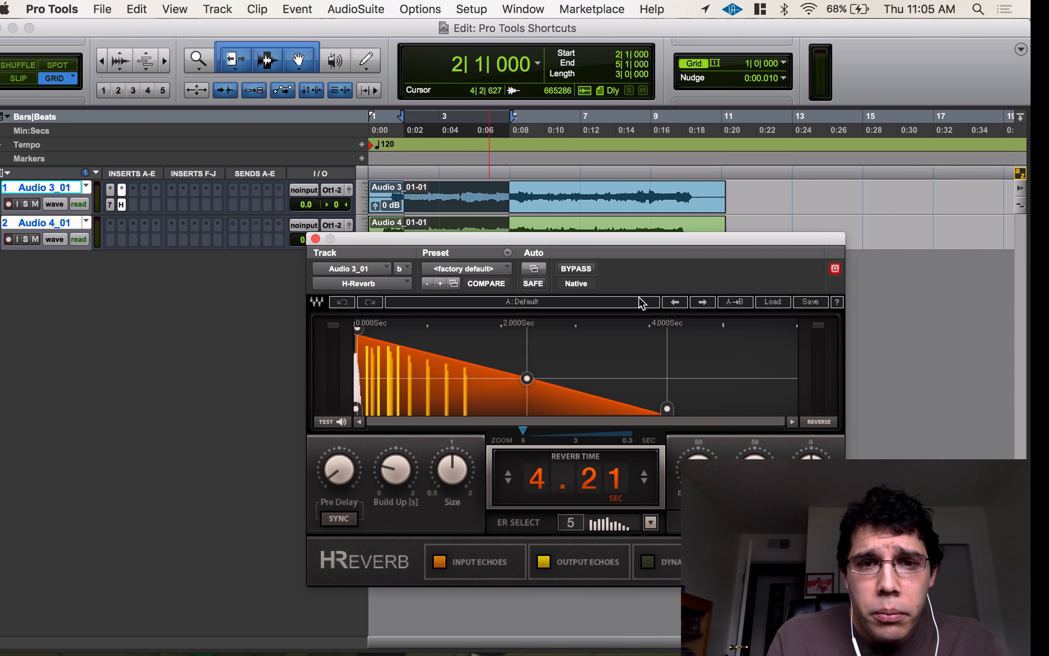
click(833, 521)
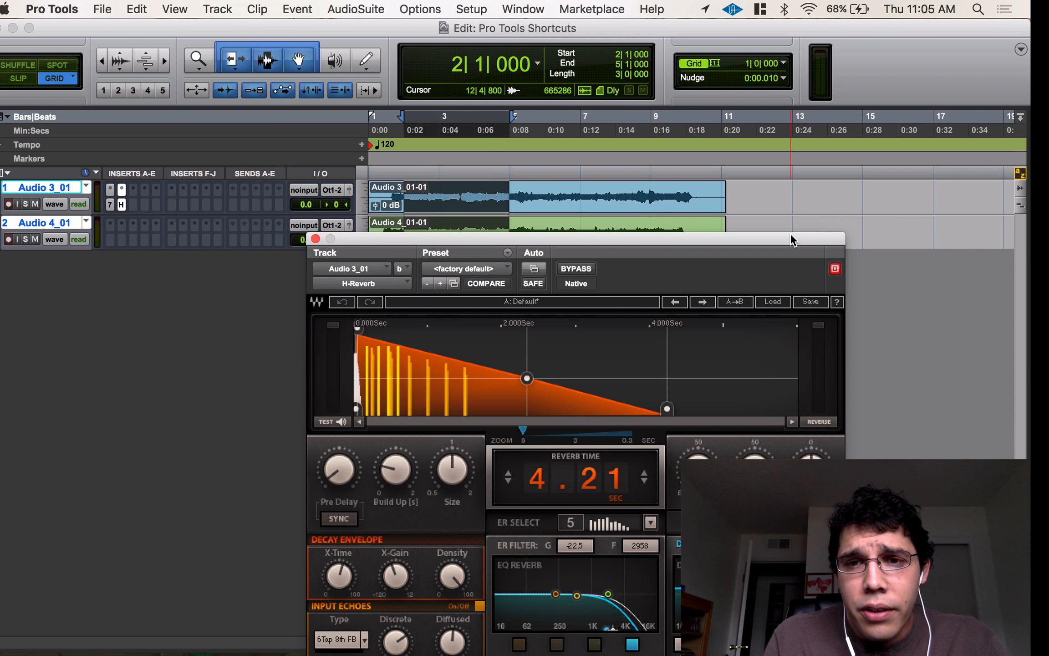
drag(790, 239, 808, 55)
Examine the full list of automatable H-Reverb parameters in the Plug-In Automation dialog, then cancel the dialog.
click(557, 83)
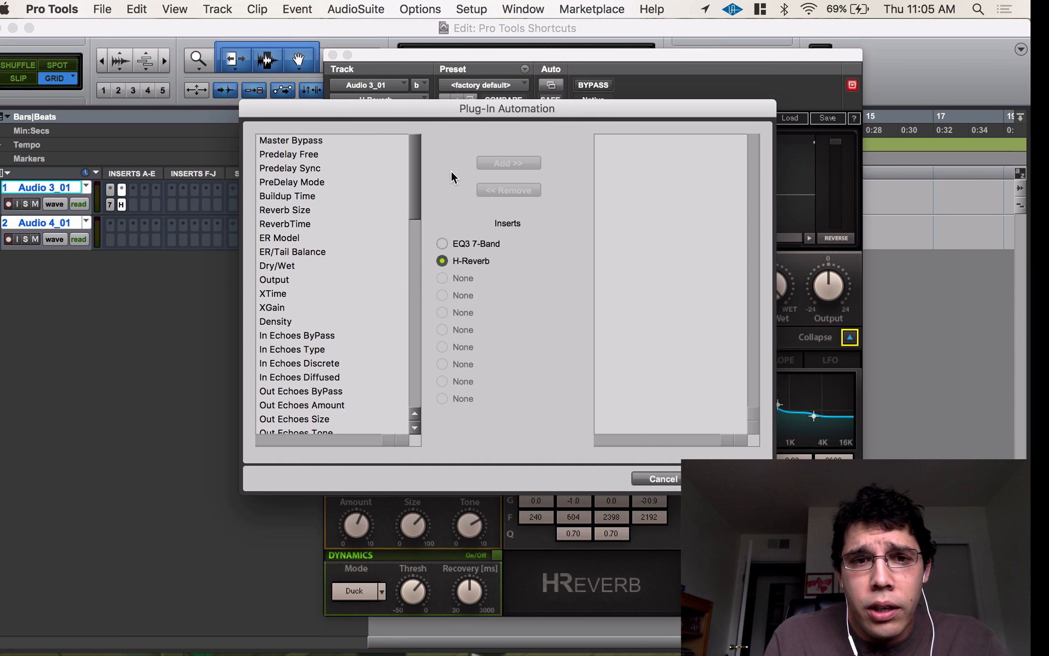
scroll(290, 319, down, 15)
scroll(290, 321, up, 15)
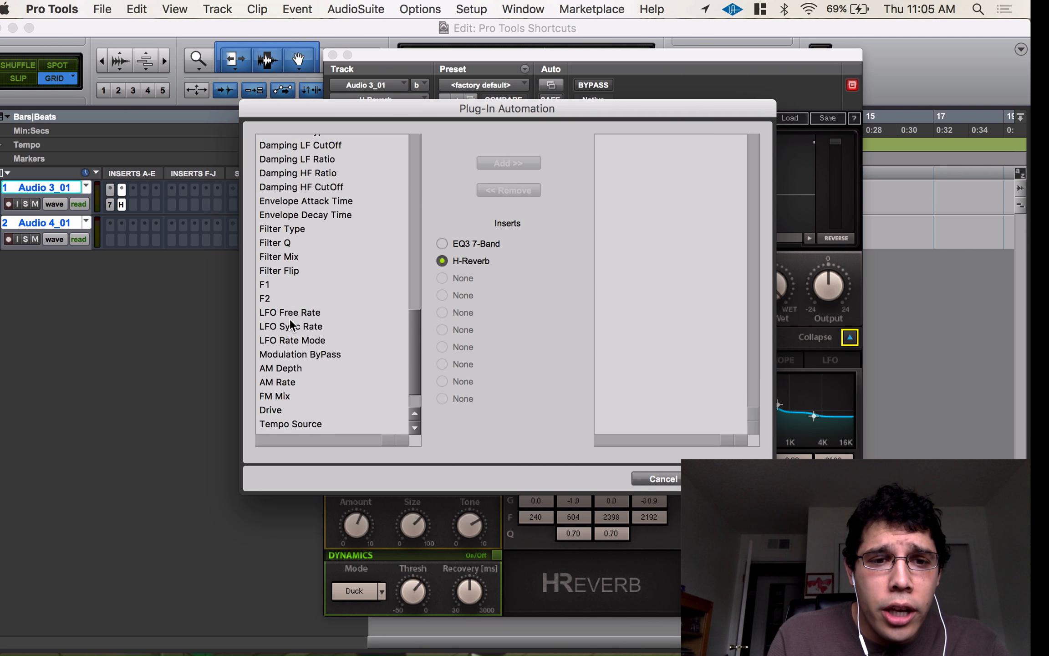
click(684, 479)
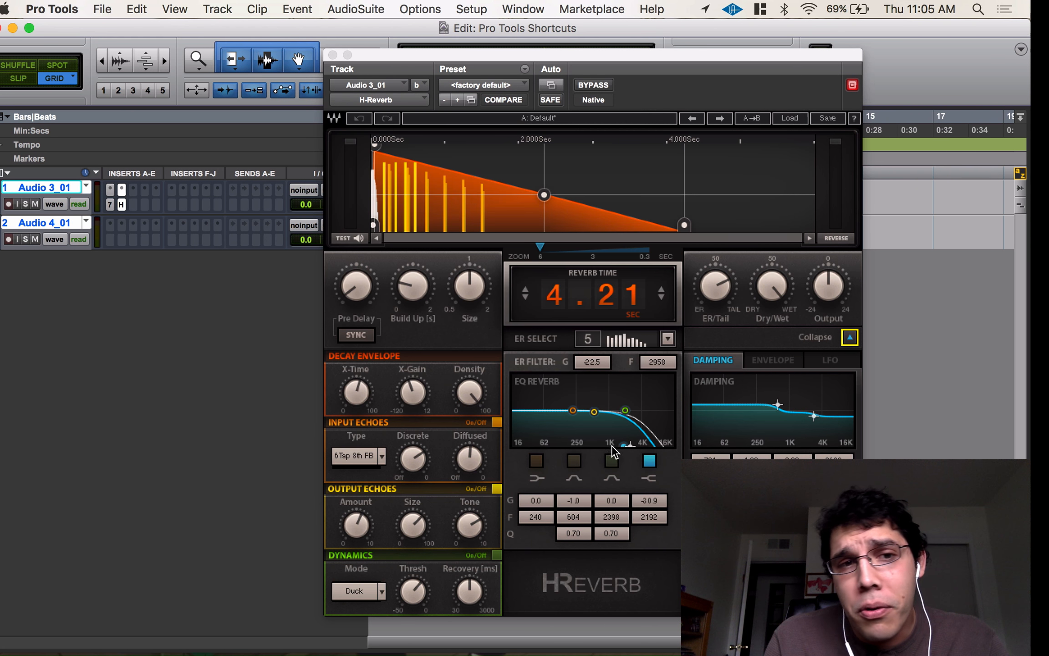
Remove H-Reverb from the second insert slot of Audio 3_01 and reopen the EQ3 7-Band window.
click(122, 185)
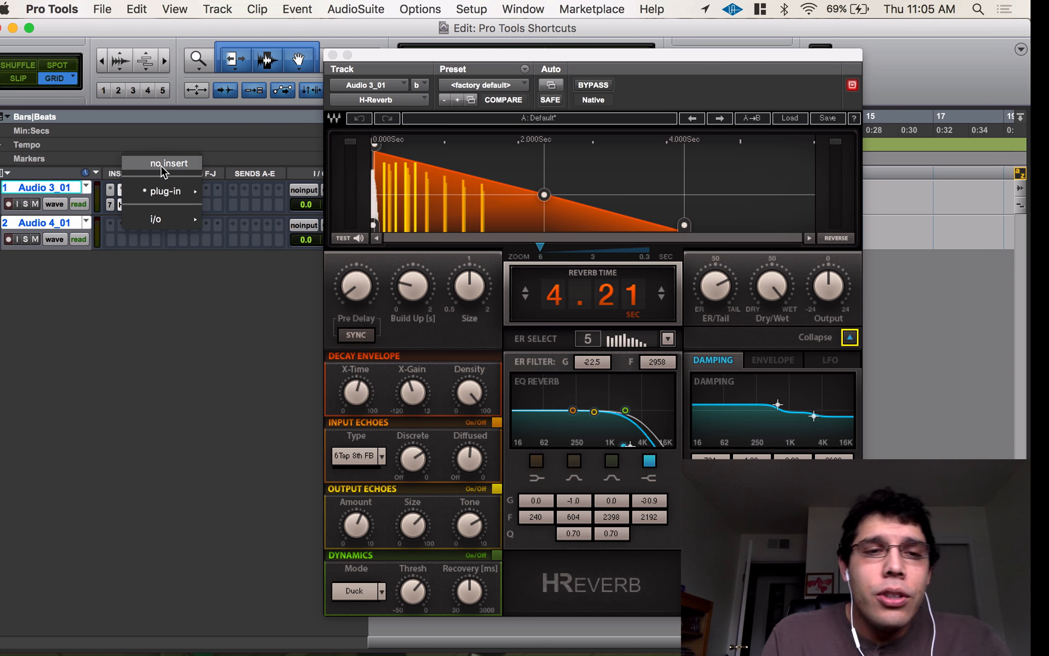
click(160, 165)
click(111, 191)
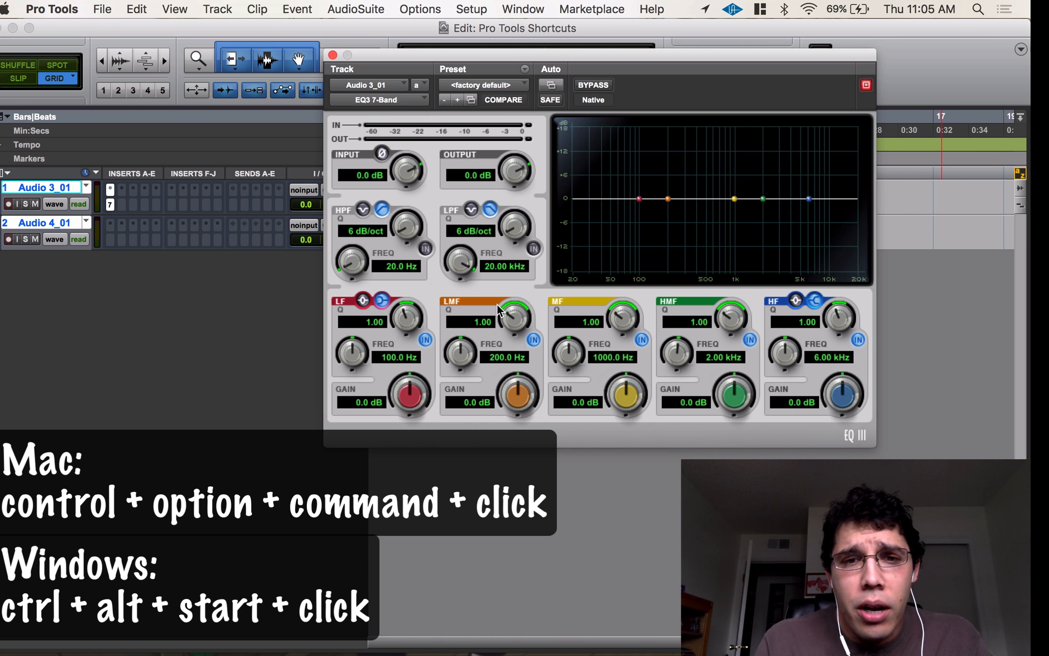
Enable automation for Low-Mid Band Freq and Low-Mid Band Enable directly from their controls in the EQ3 7-Band.
ctrl+alt+super+click(461, 353)
click(533, 363)
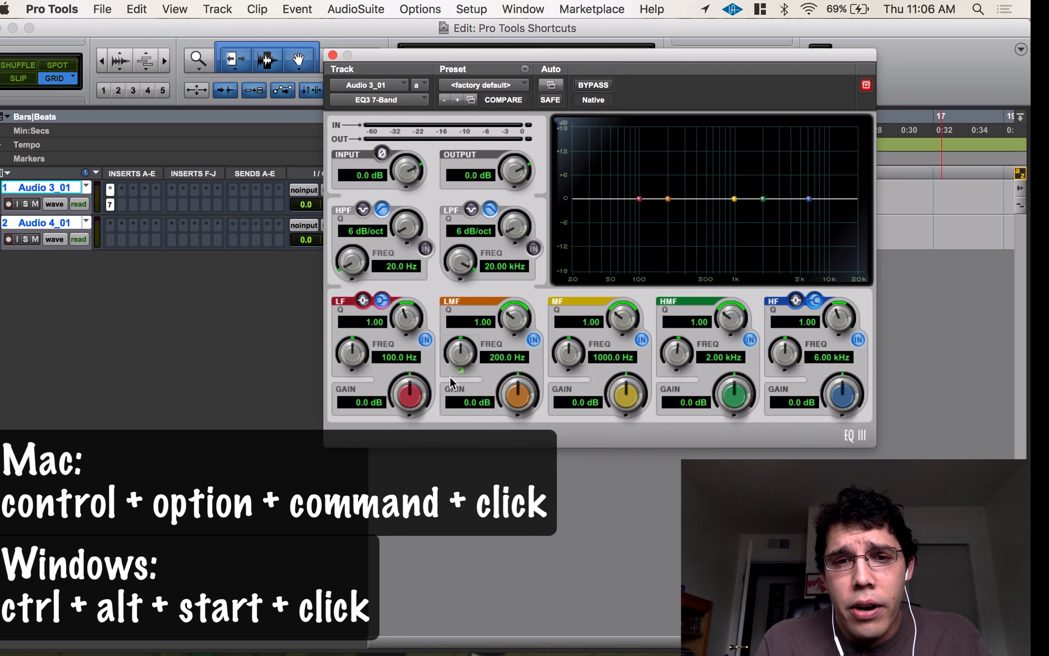
ctrl+alt+super+click(534, 342)
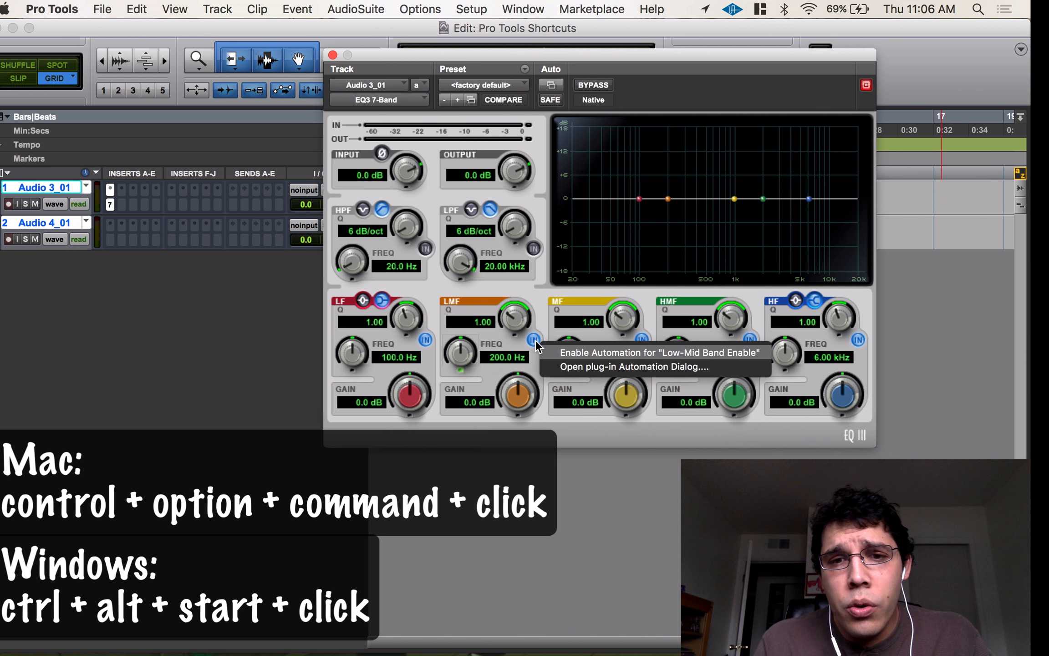
click(710, 352)
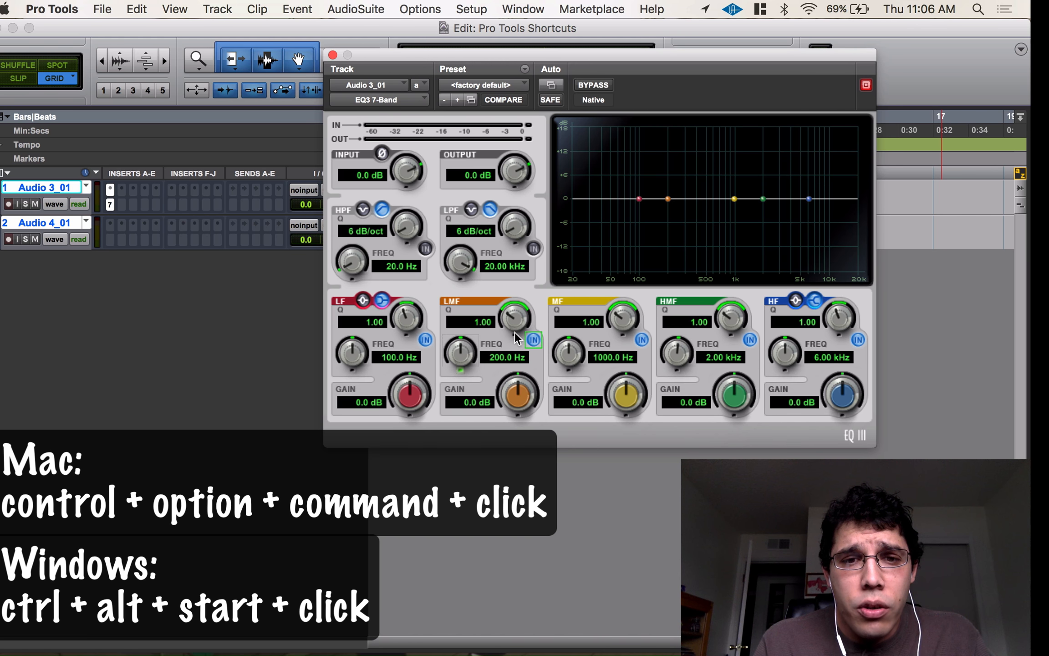
View the automation options for the EQ's low-mid Q and gain, and check the enabled parameters in the Plug-In Automation dialog.
ctrl+alt+super+click(522, 315)
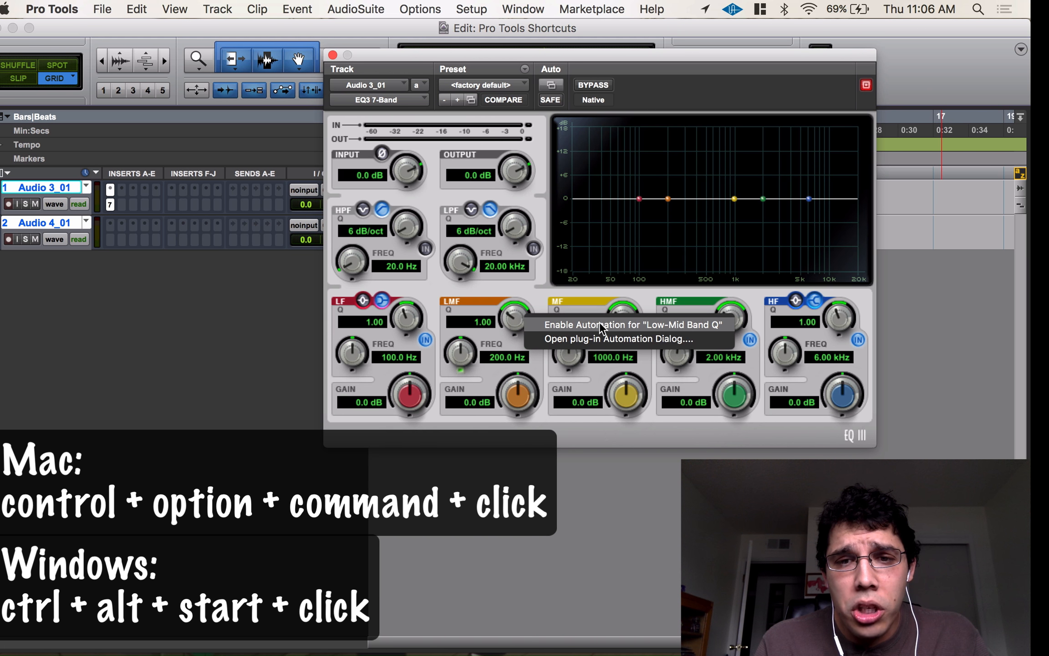
ctrl+alt+super+click(524, 403)
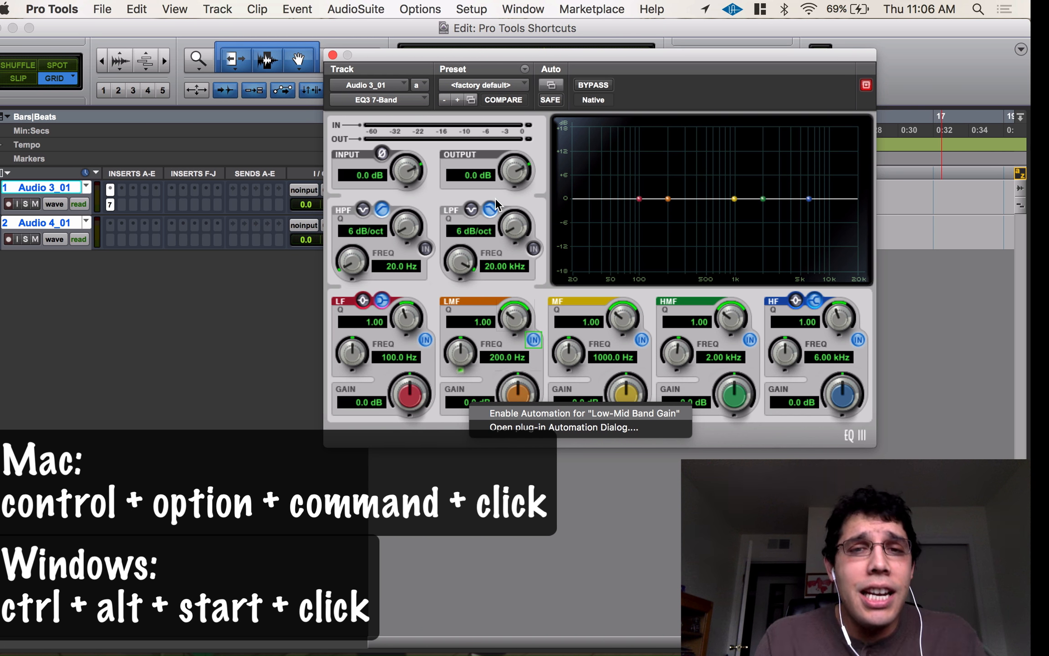
click(542, 76)
click(544, 79)
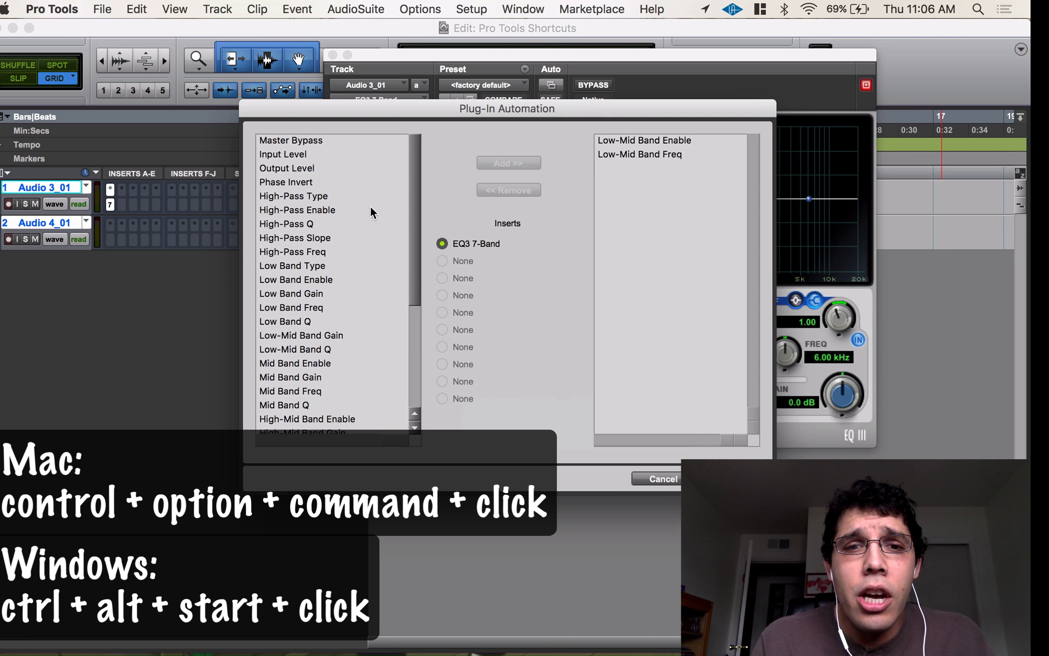
click(734, 478)
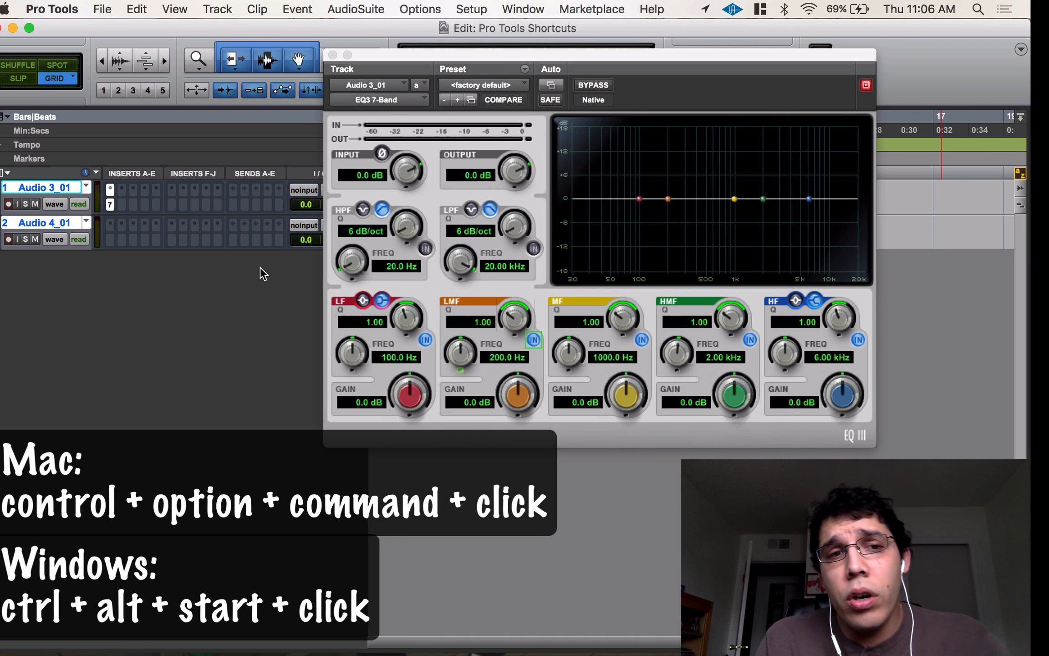
Insert the mono H-Reverb in the second insert slot of Audio 3_01 and expand its full set of controls.
click(122, 188)
mouse_move(167, 224)
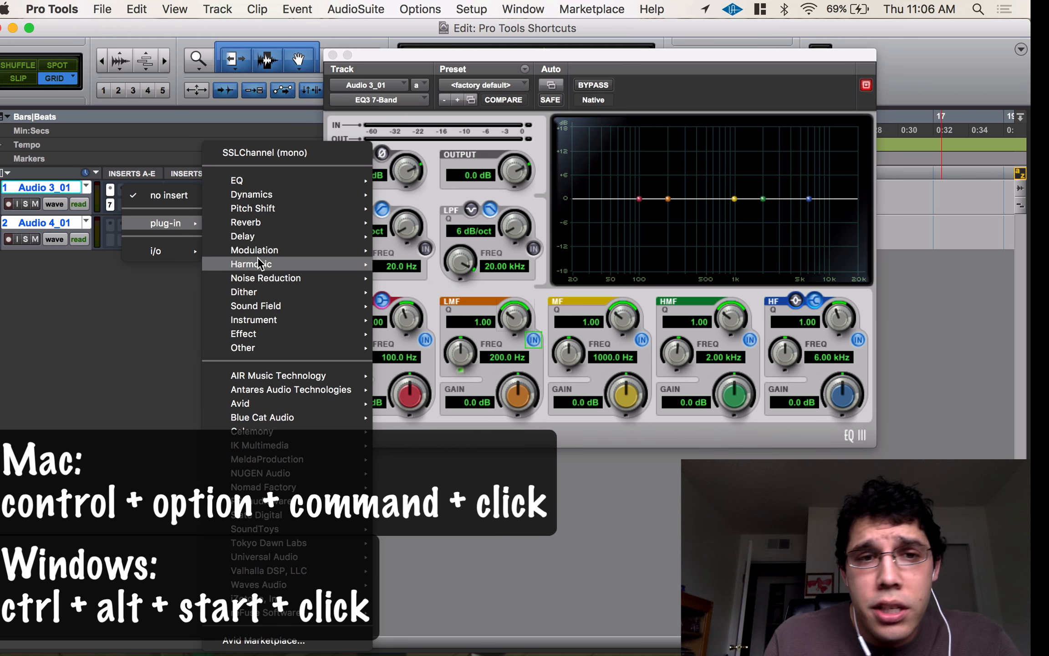
mouse_move(258, 264)
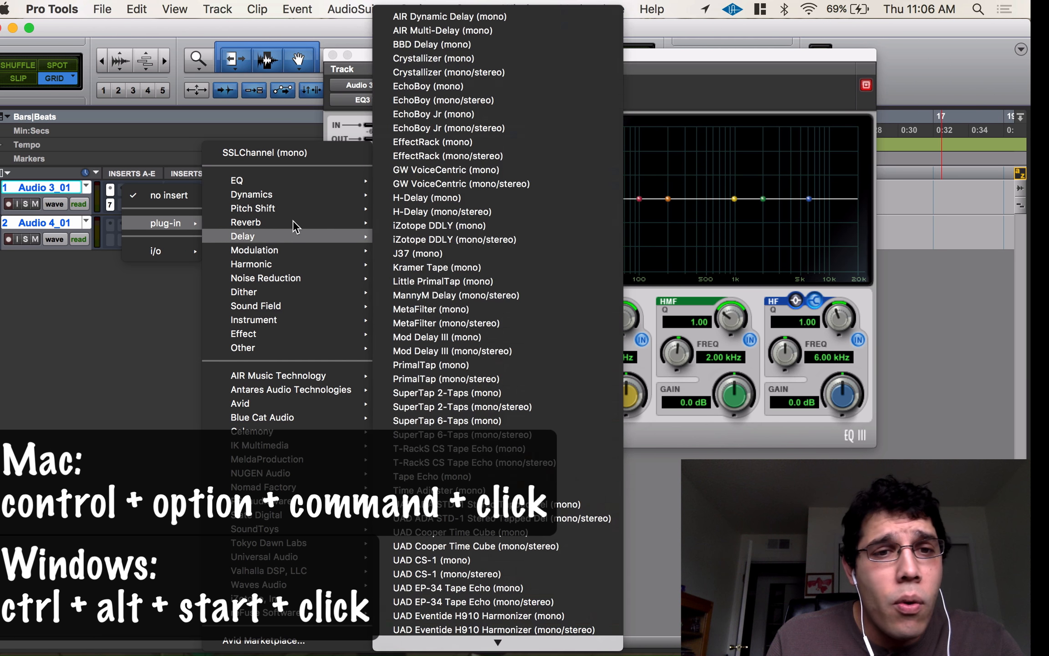
mouse_move(293, 220)
click(500, 160)
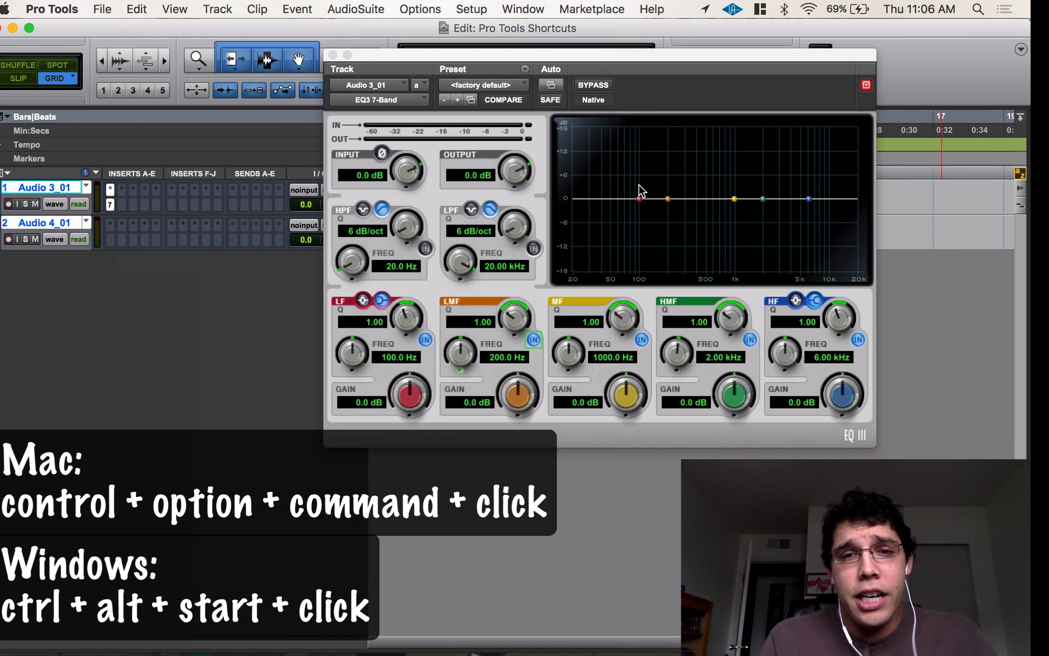
click(851, 338)
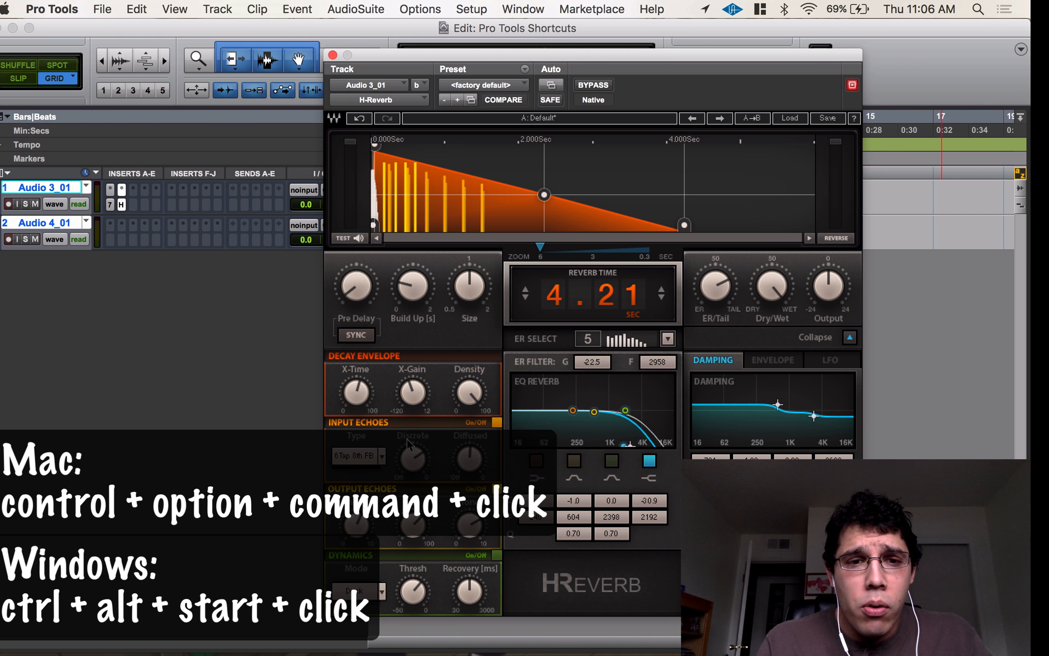
Enable H-Reverb automation for In Echoes Diffused, ER/Tail Balance and ER Model, and check the automation views offered for Audio 3_01.
ctrl+alt+super+click(469, 462)
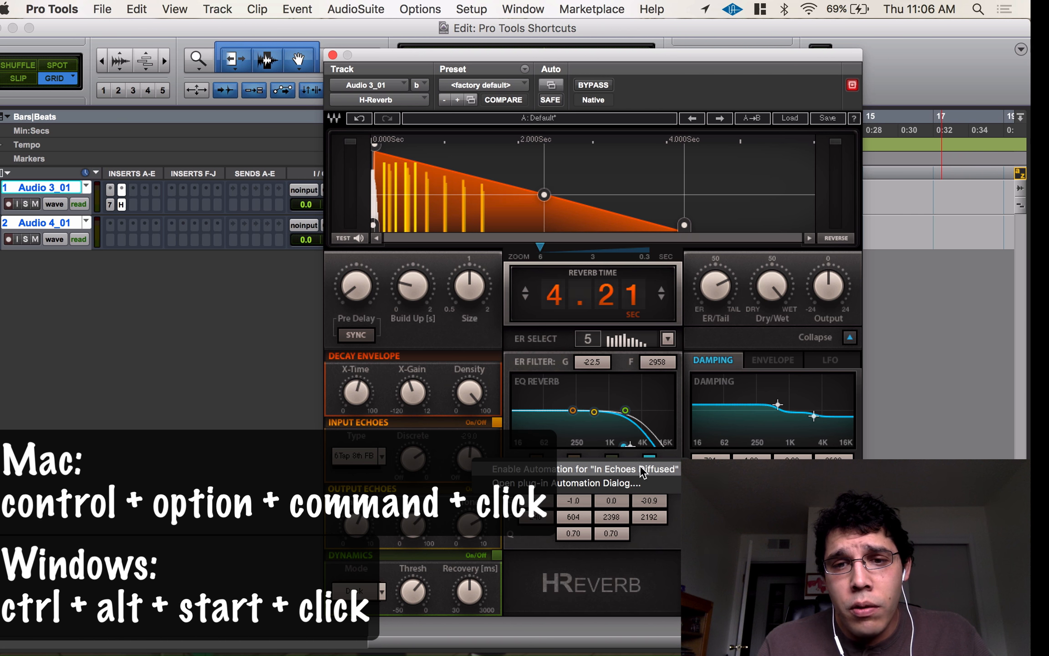
click(672, 470)
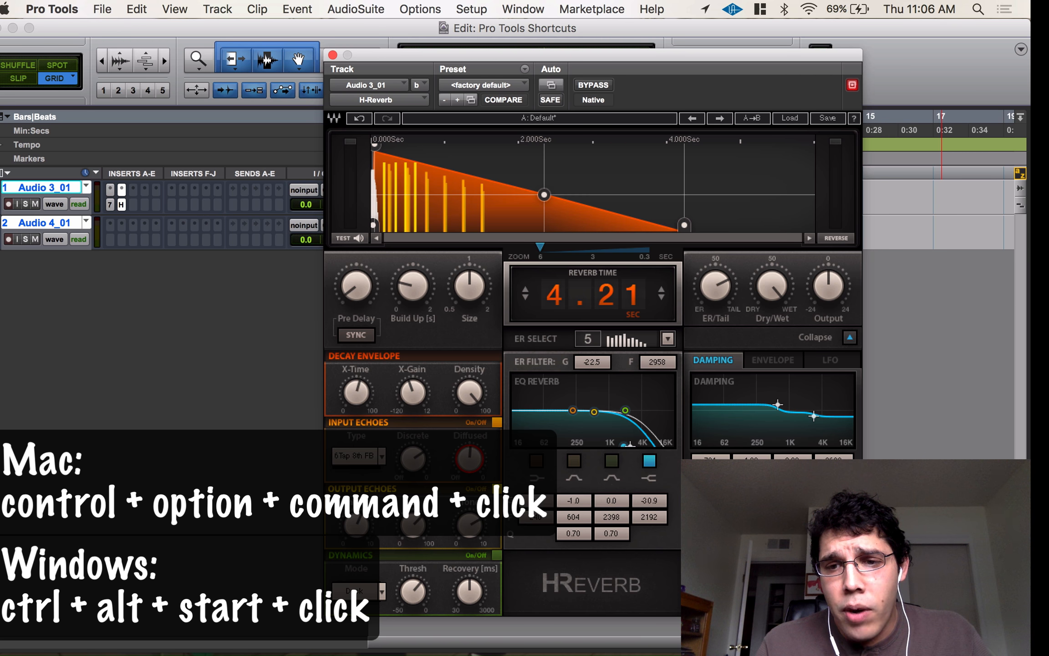
ctrl+alt+super+click(719, 294)
click(780, 300)
ctrl+alt+super+click(601, 339)
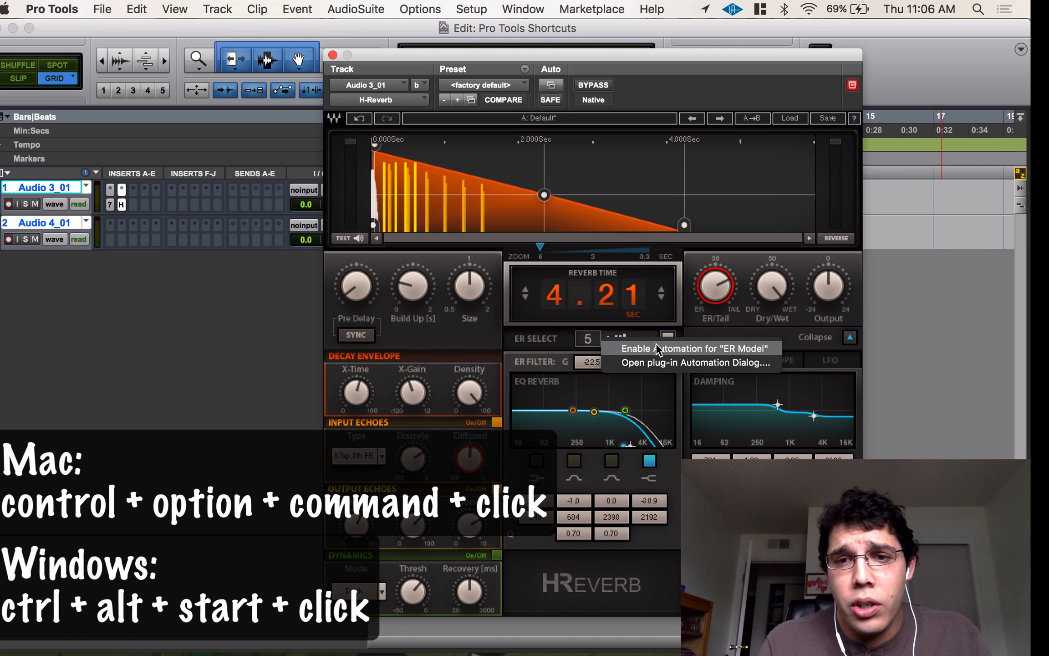
click(754, 350)
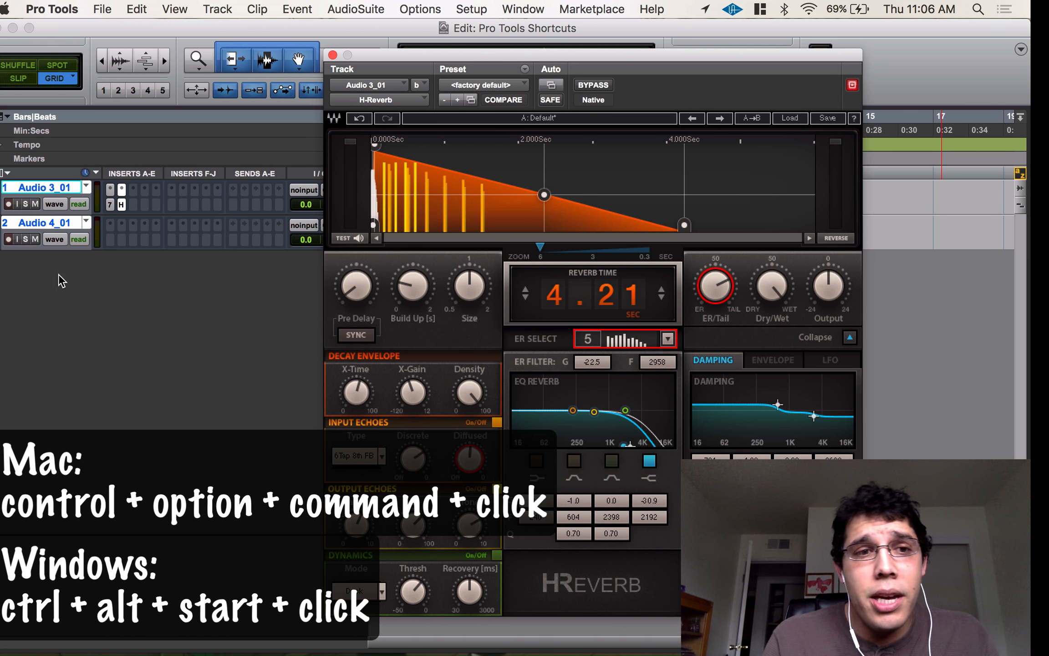
click(55, 204)
mouse_move(130, 269)
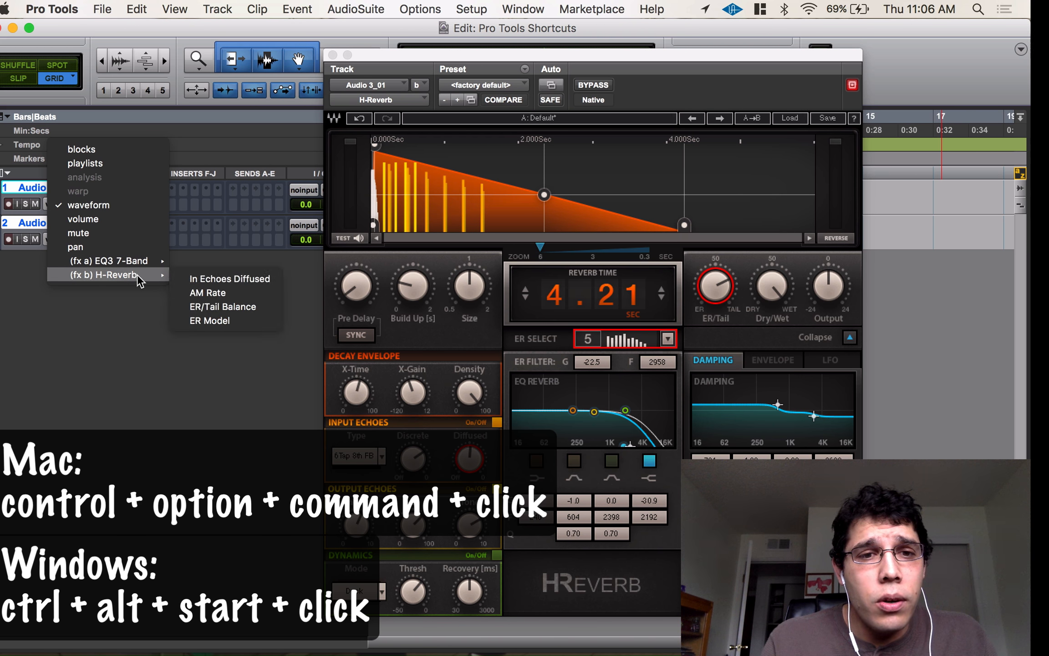
Remove H-Reverb and EQ3 7-Band from the insert slots of Audio 3_01.
click(122, 194)
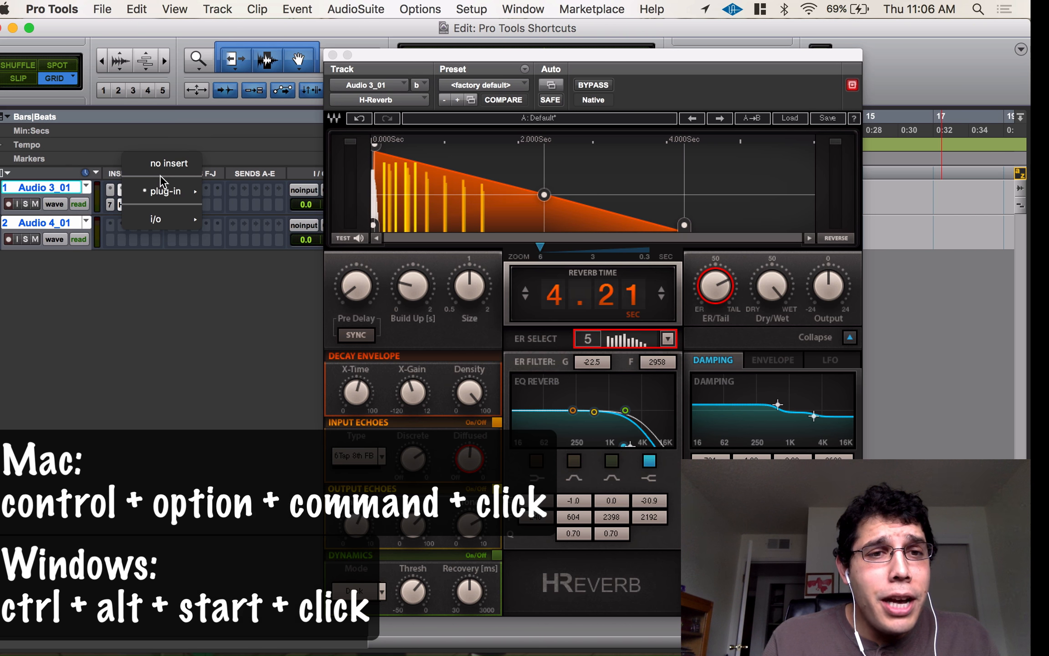
click(160, 162)
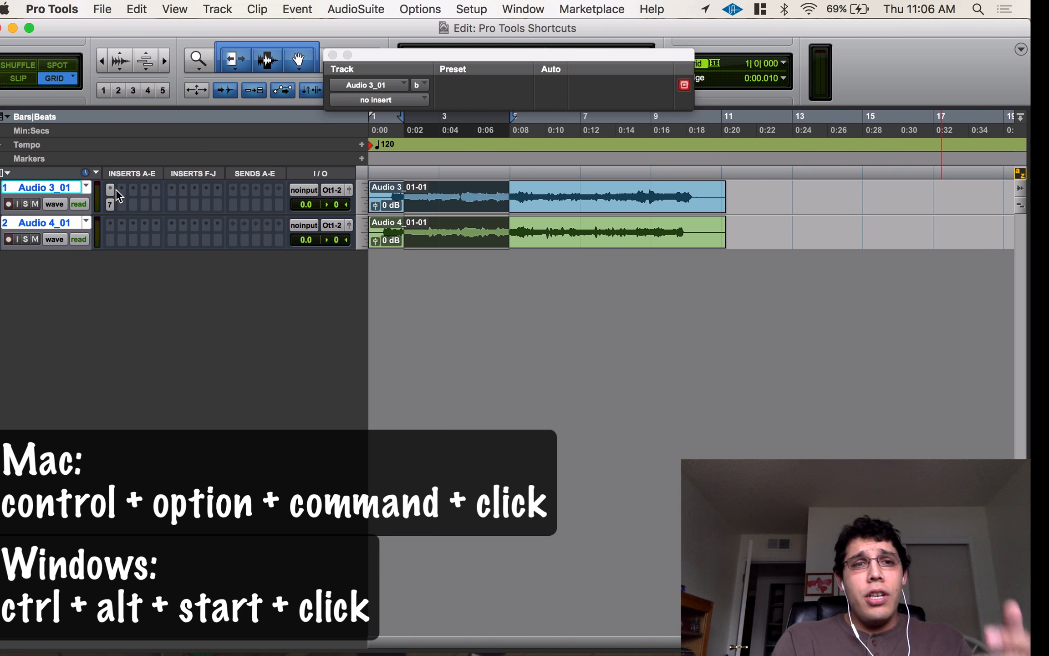
click(116, 189)
click(166, 164)
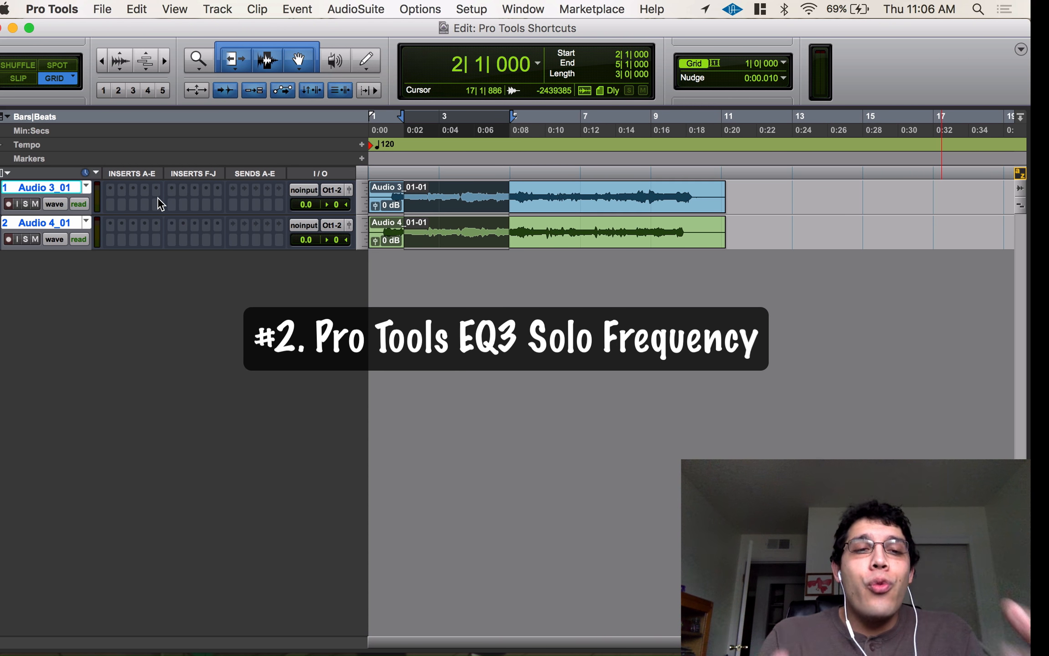
Insert the mono EQ3 7-Band in the second insert slot of Audio 3_01 and move its window clear of the track.
click(122, 189)
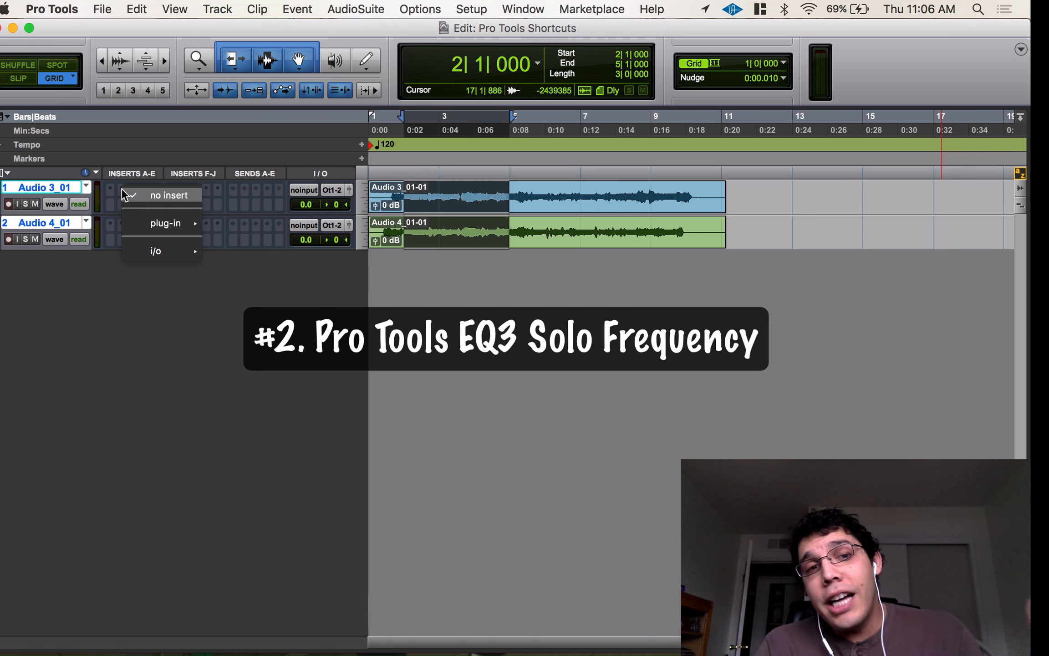
mouse_move(176, 222)
mouse_move(292, 181)
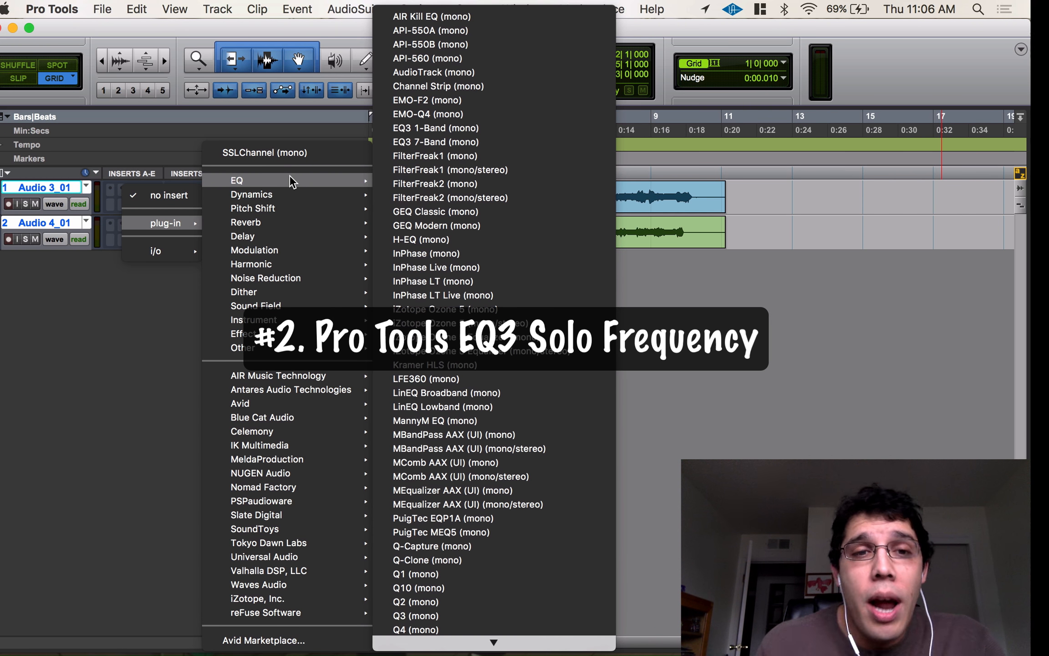
click(524, 143)
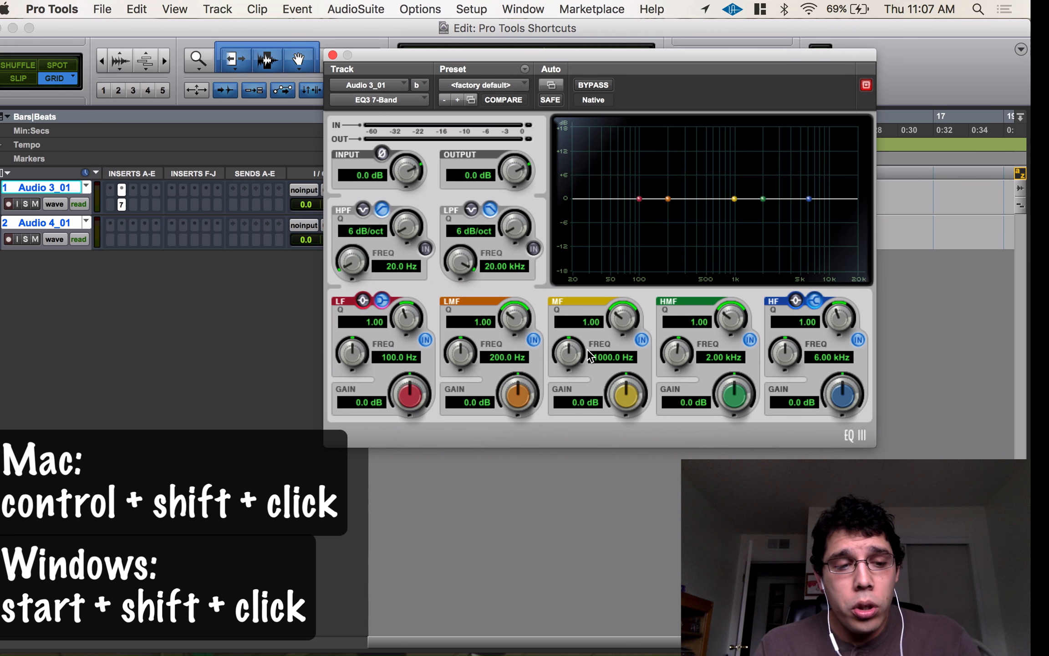
drag(699, 56, 668, 229)
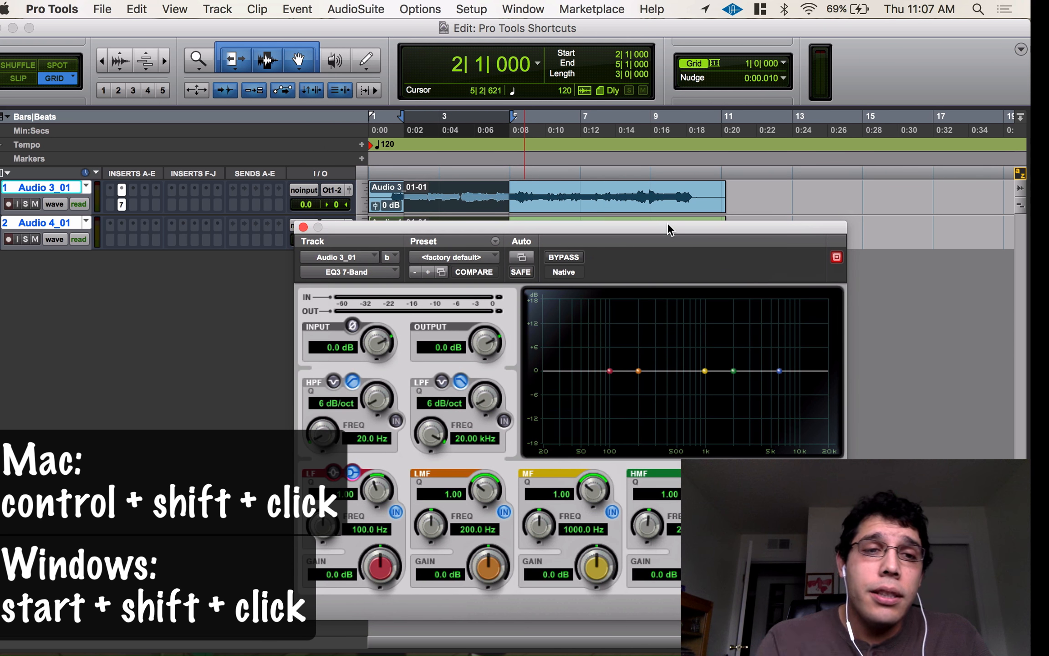
Solo Audio 3_01 and play a short stretch of the selection through the flat EQ.
click(25, 204)
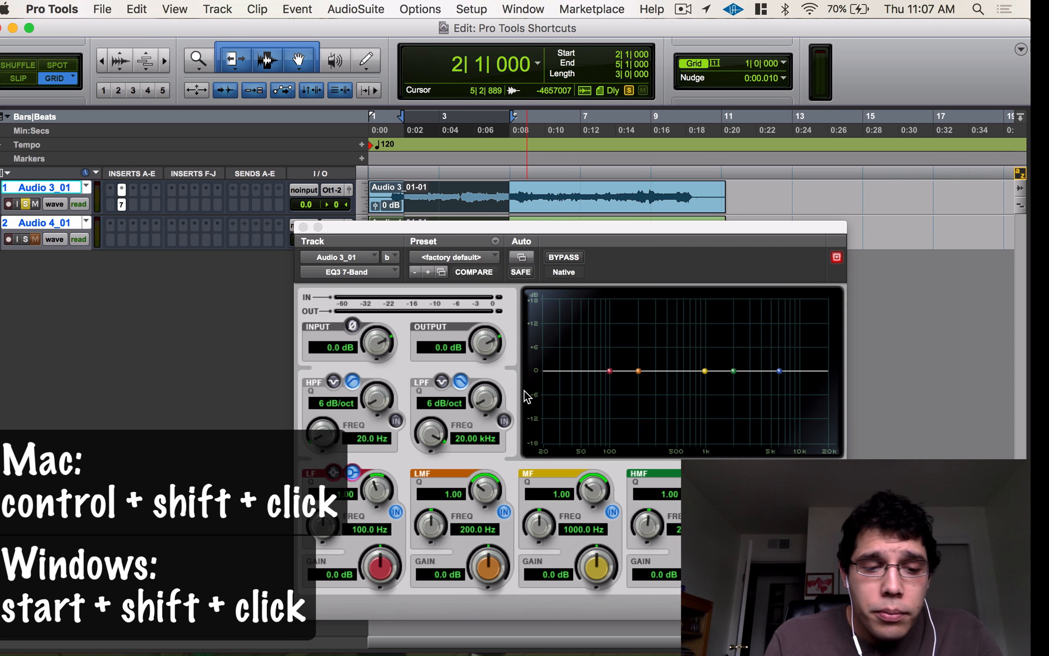
key(space)
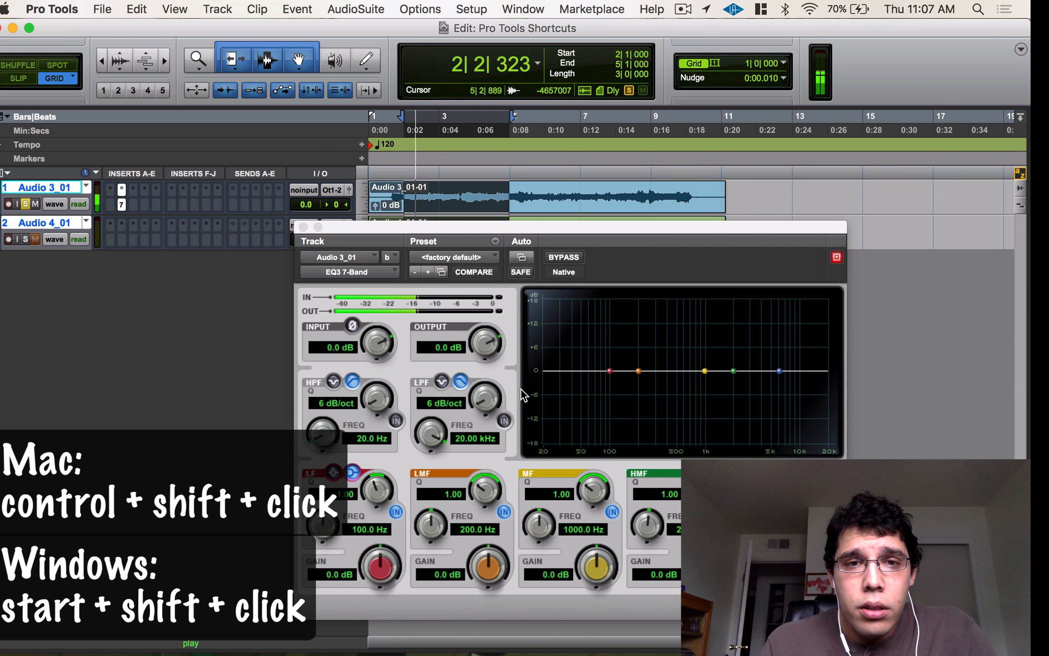
key(space)
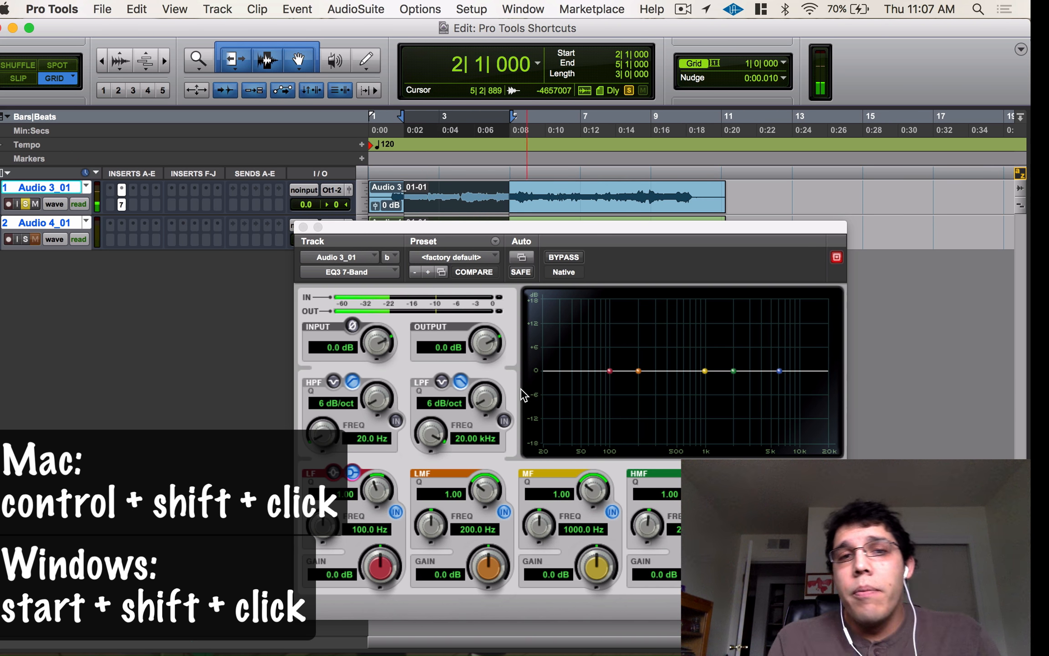
Narrow the EQ's MF band to a Q of 10.00 and reset its gain to 0.0 dB.
drag(599, 483, 597, 443)
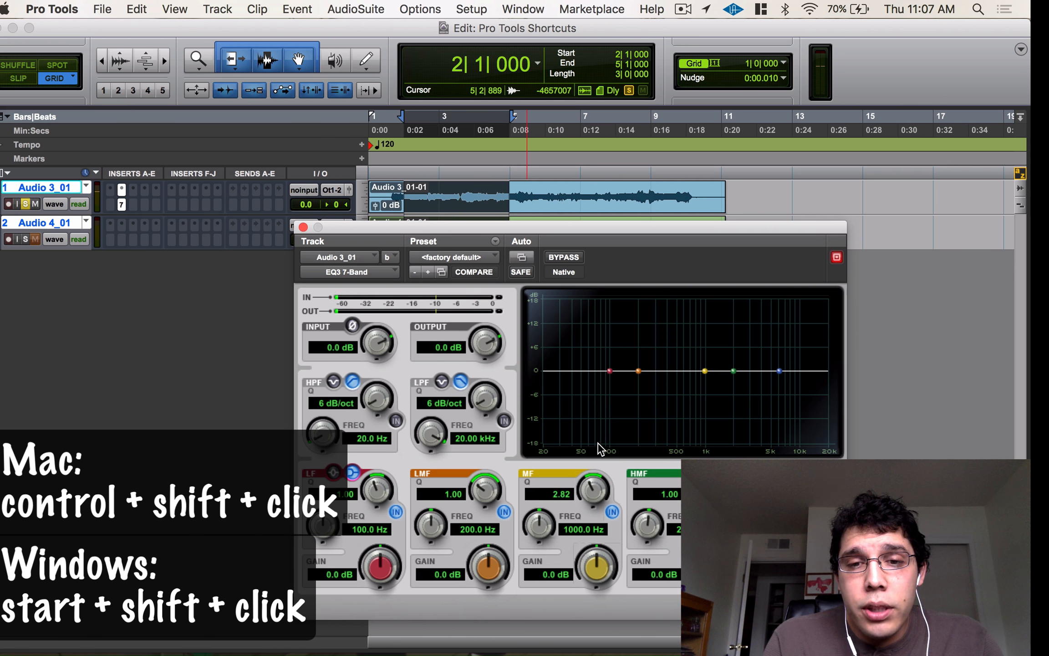
drag(606, 577, 595, 497)
alt+click(606, 570)
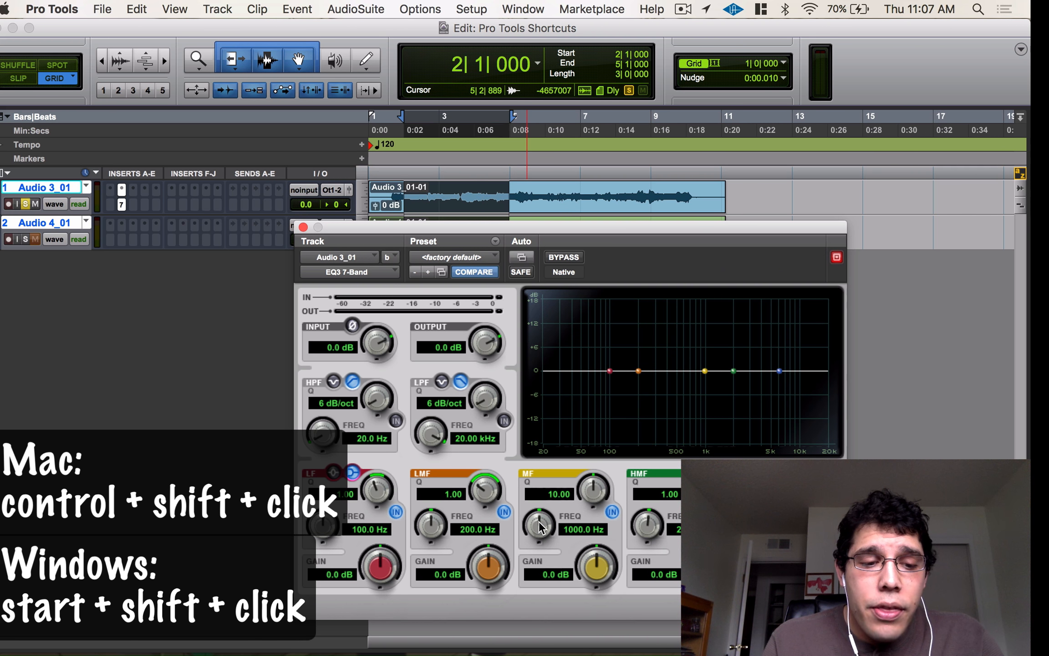
During playback, sweep the MF frequency in band-solo mode to about 328.7 Hz and widen the soloed band's Q to 6.24.
key(space)
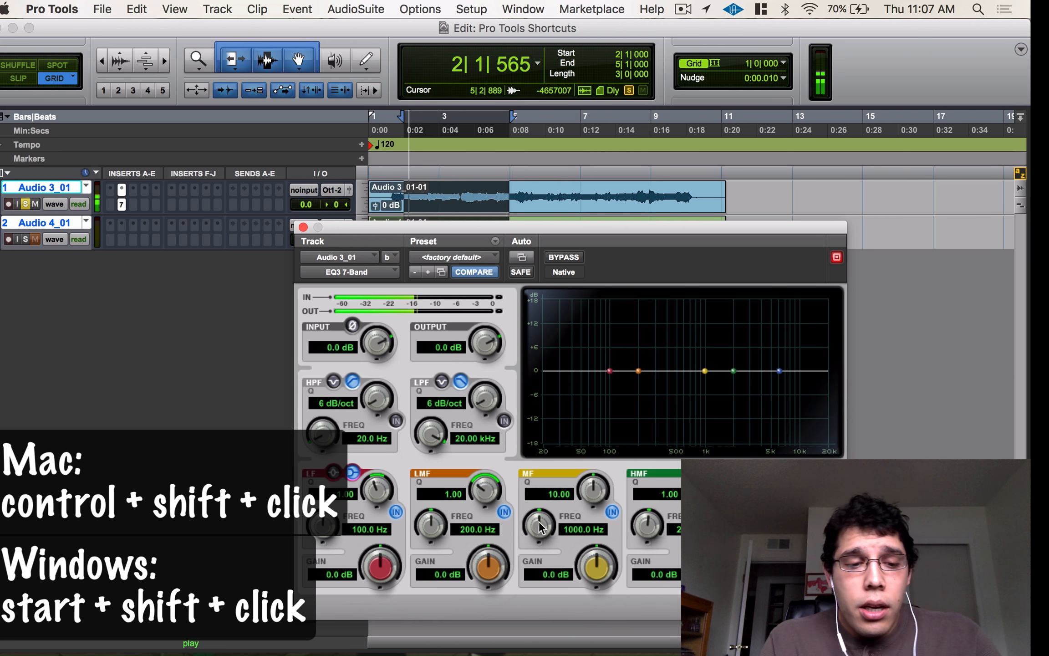
mouse_move(539, 523)
mouse_down()
mouse_move(564, 487)
mouse_move(506, 648)
mouse_up()
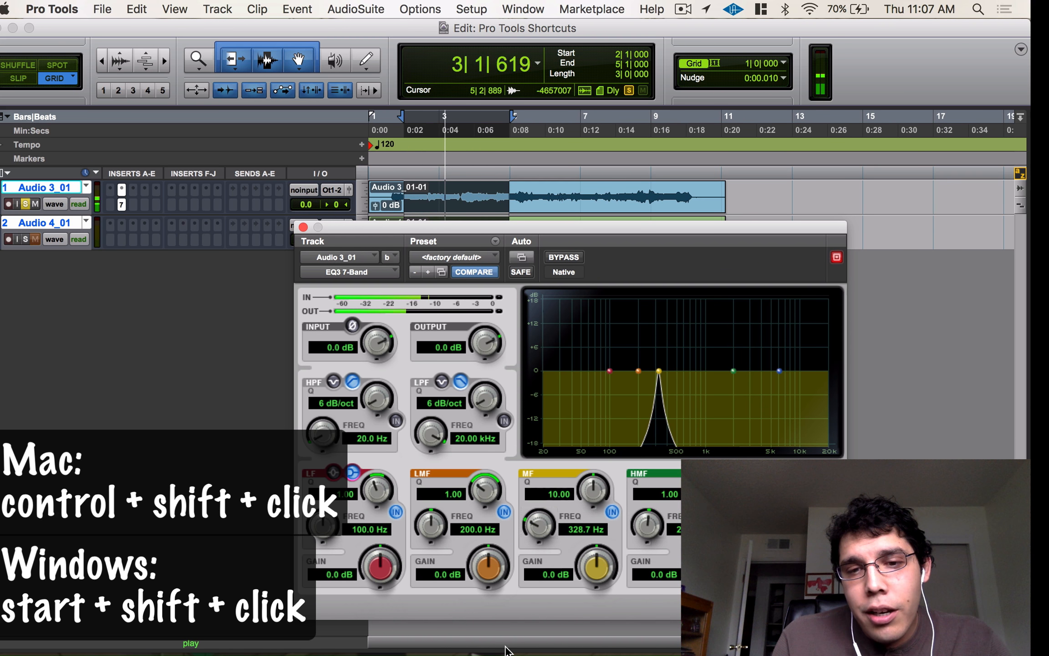
drag(596, 492, 597, 555)
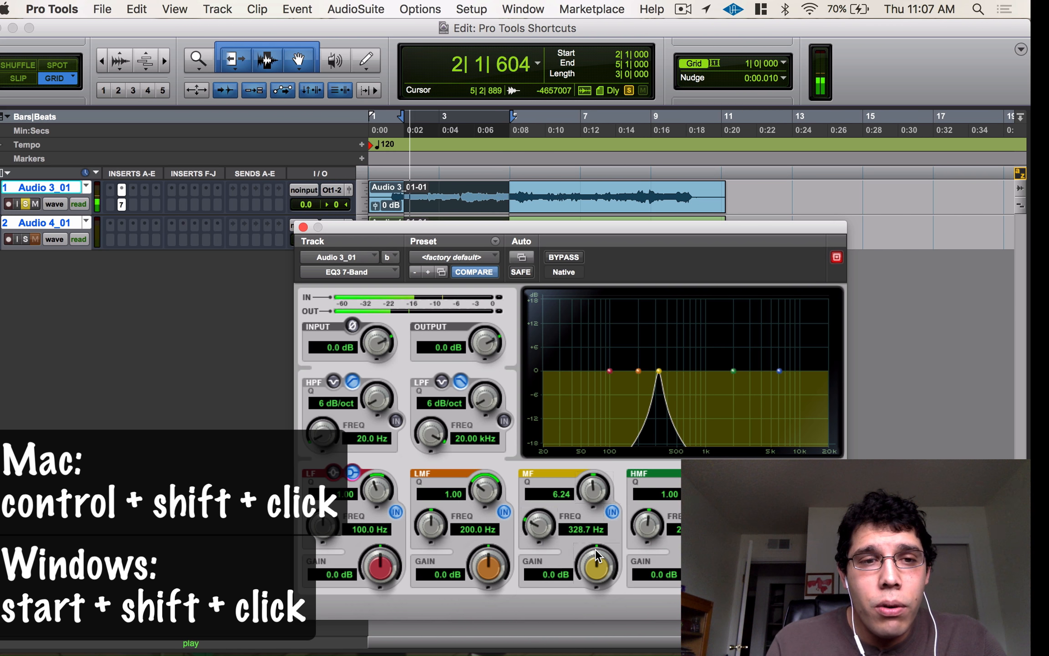
drag(596, 550, 596, 550)
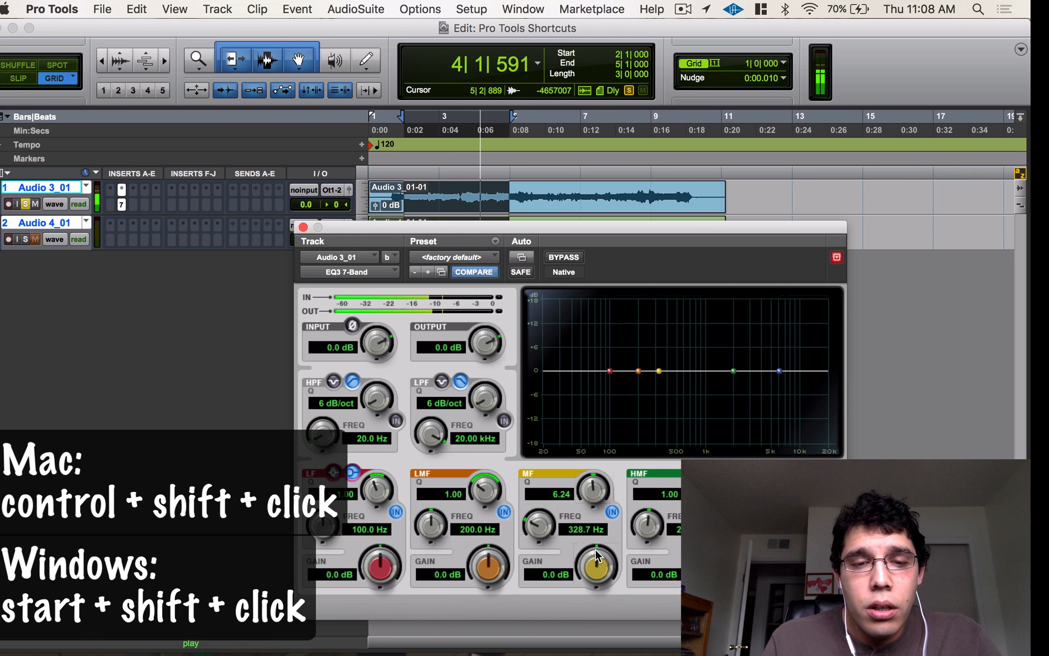
Cut the MF band by about 7.1 dB at 293.2 Hz during playback, and stop the transport.
drag(547, 529, 546, 523)
drag(607, 569, 610, 643)
drag(539, 528, 539, 544)
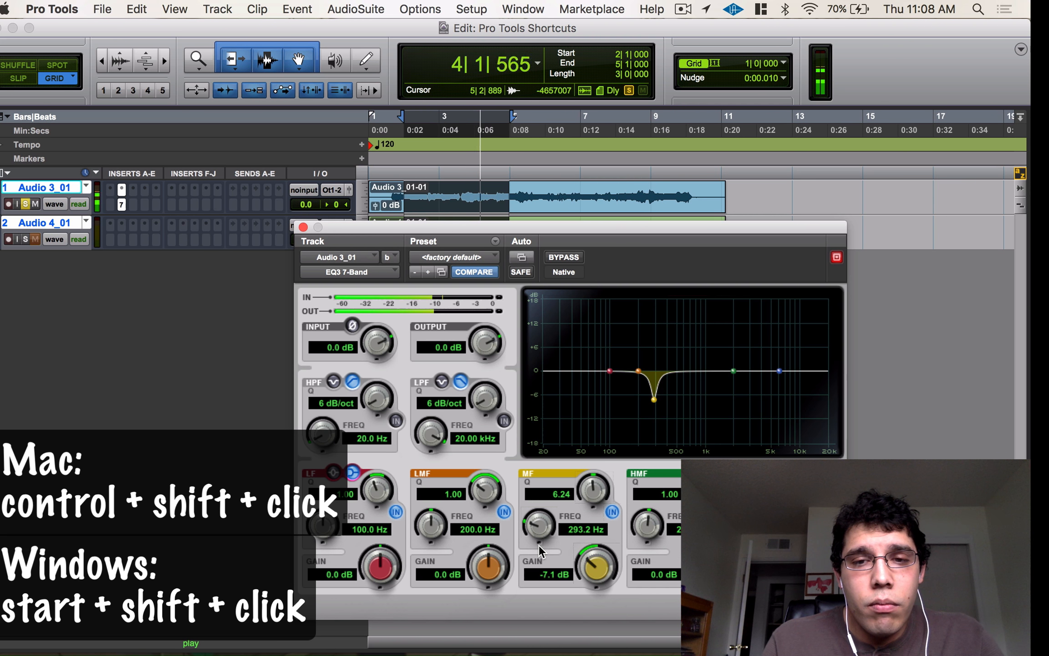
key(space)
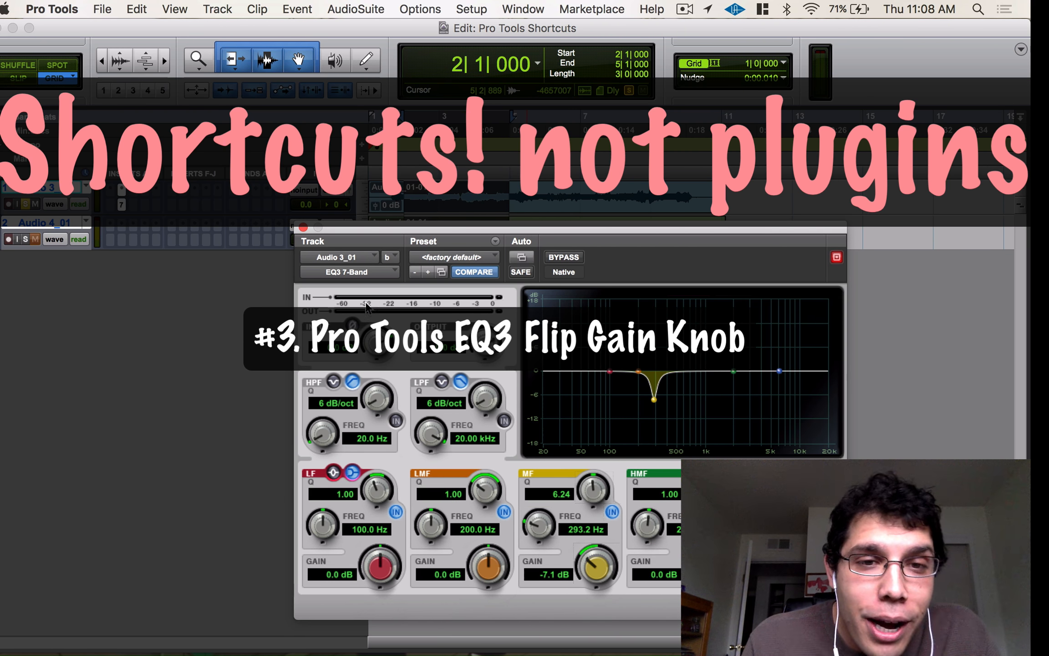
Close the EQ, turn off solo on Audio 3_01 and reopen its EQ3 7-Band.
click(303, 226)
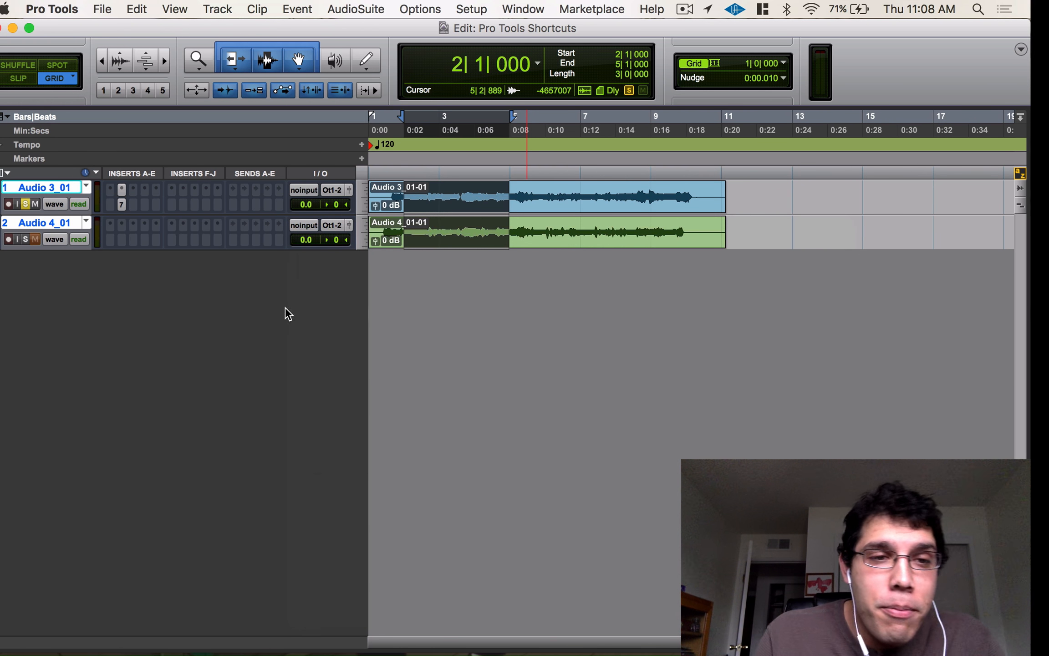
click(24, 202)
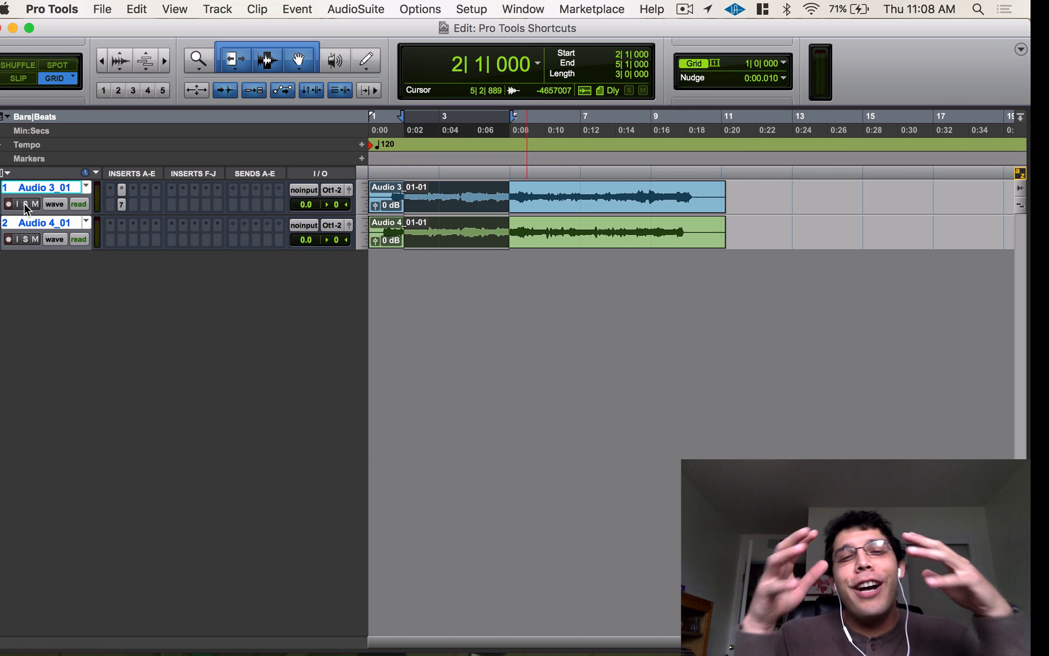
click(120, 204)
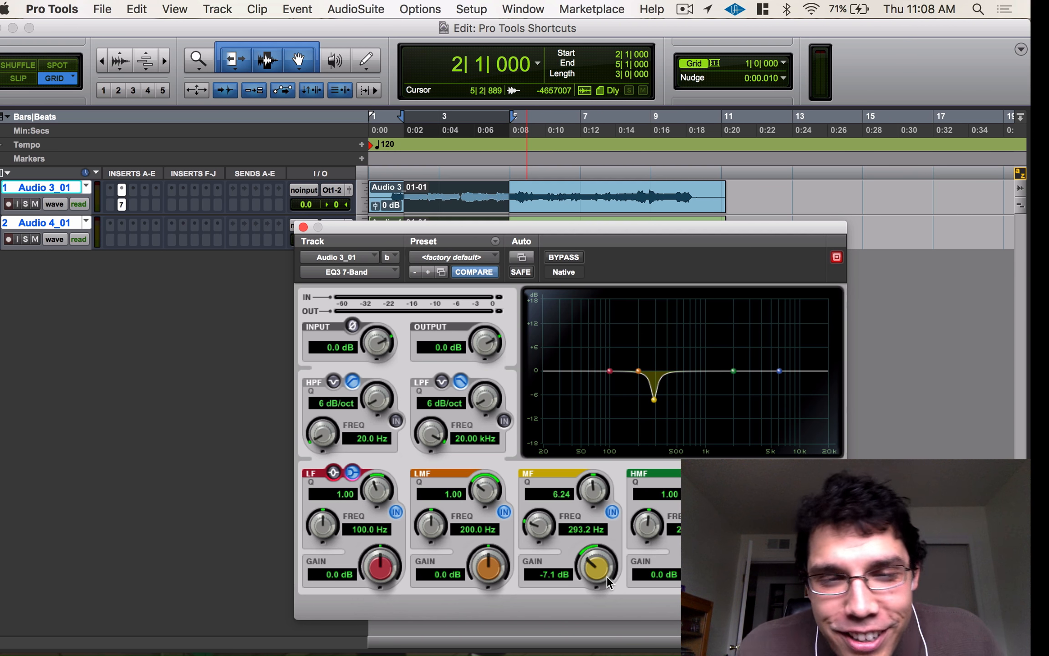
Boost the MF band to 18.0 dB with a Q of 10.00 and sweep it to about 421.9 Hz during playback.
drag(607, 575, 607, 587)
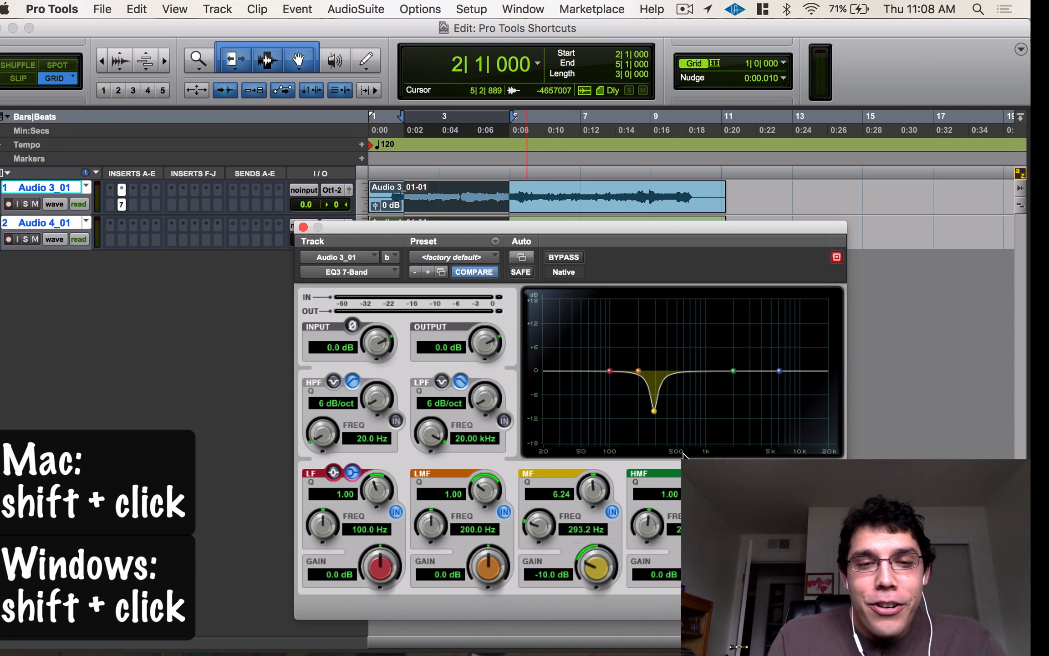
drag(597, 581, 631, 319)
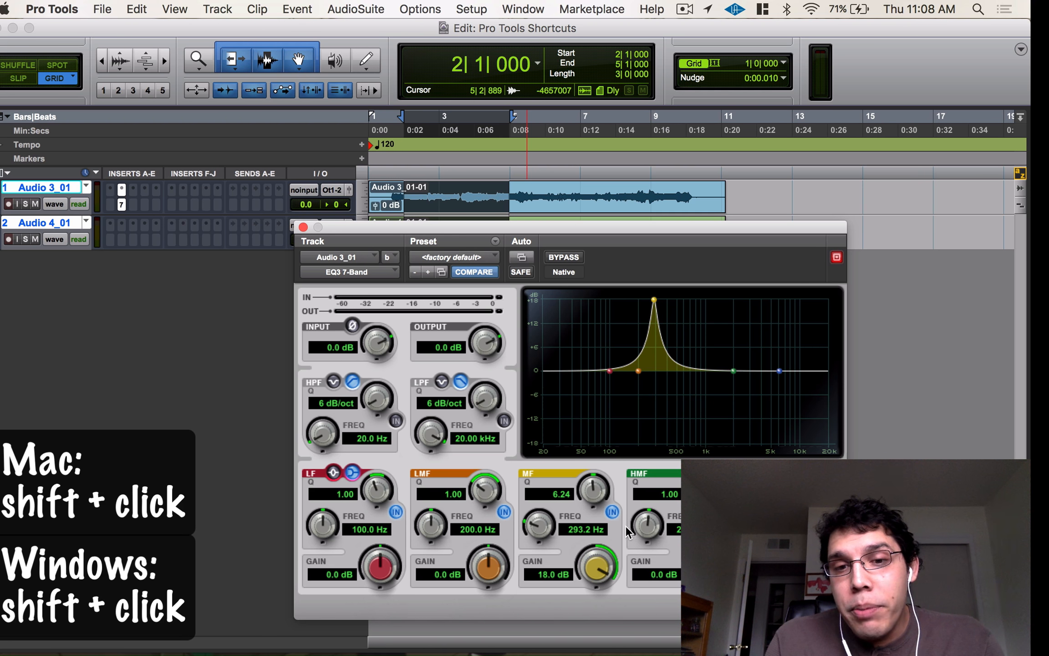
drag(595, 477, 599, 435)
key(space)
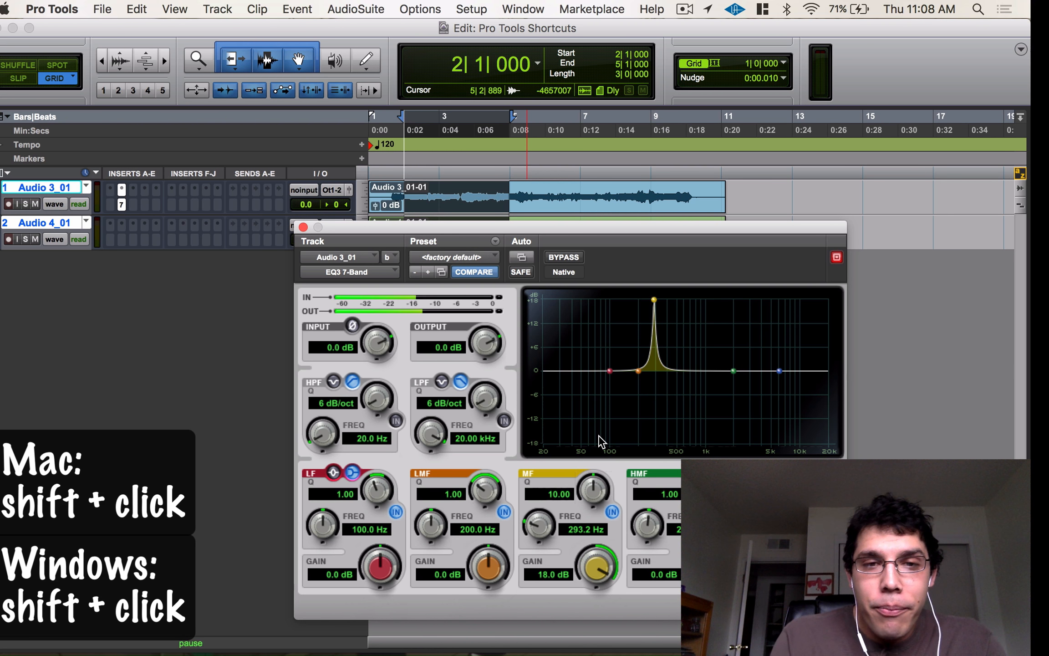
drag(536, 519, 538, 505)
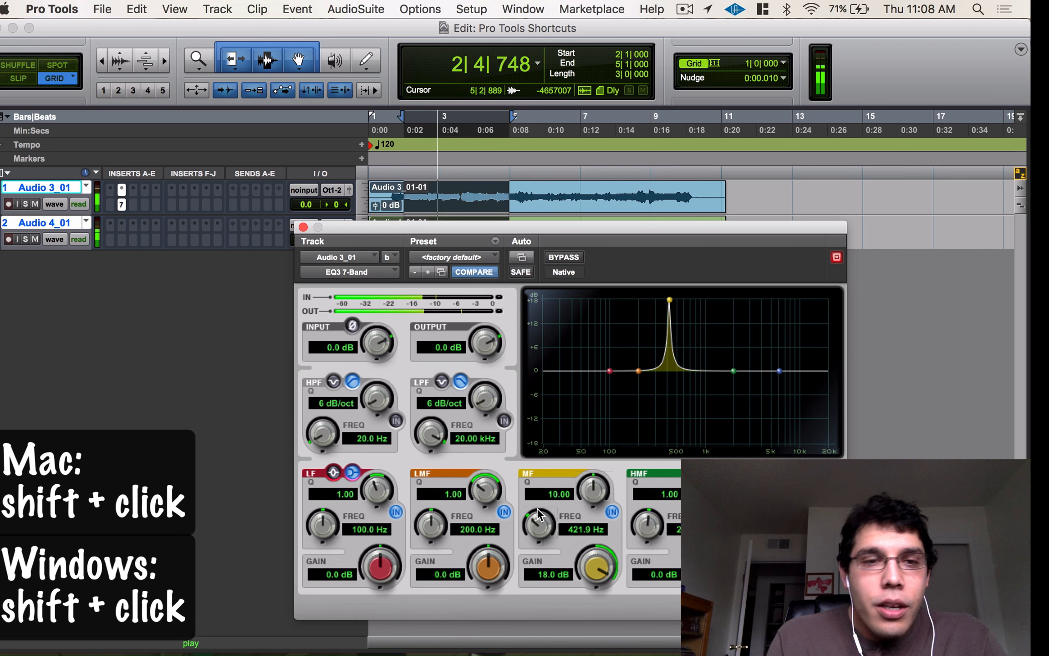
key(space)
Solo Audio 3_01 and sweep the MF boost during playback, down to about 290 Hz and up to about 619.9 Hz.
click(26, 204)
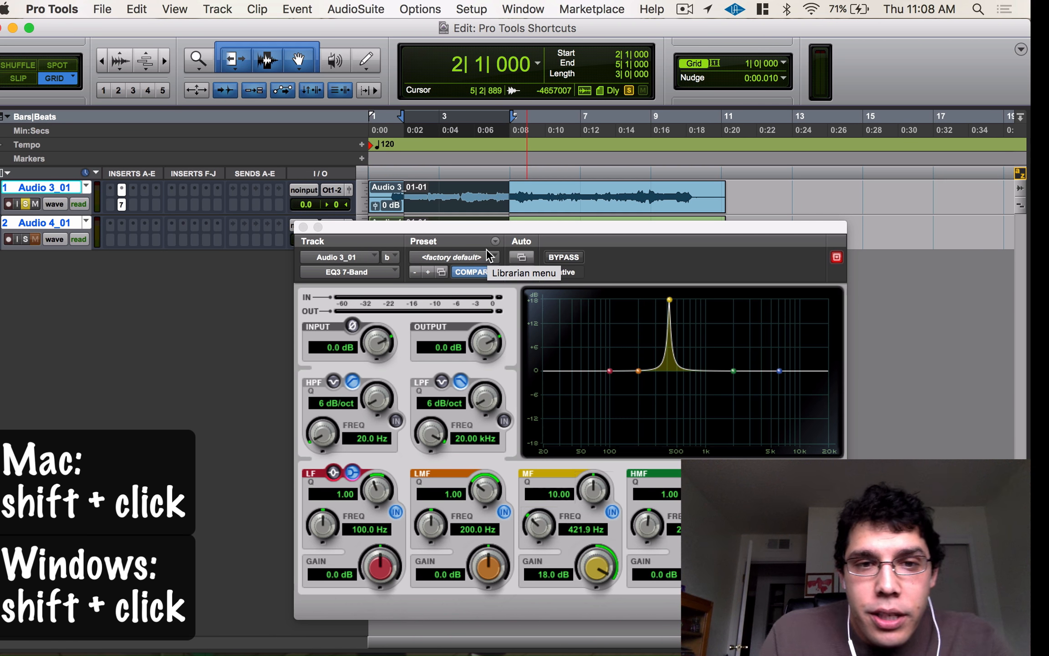
key(space)
drag(534, 532, 537, 558)
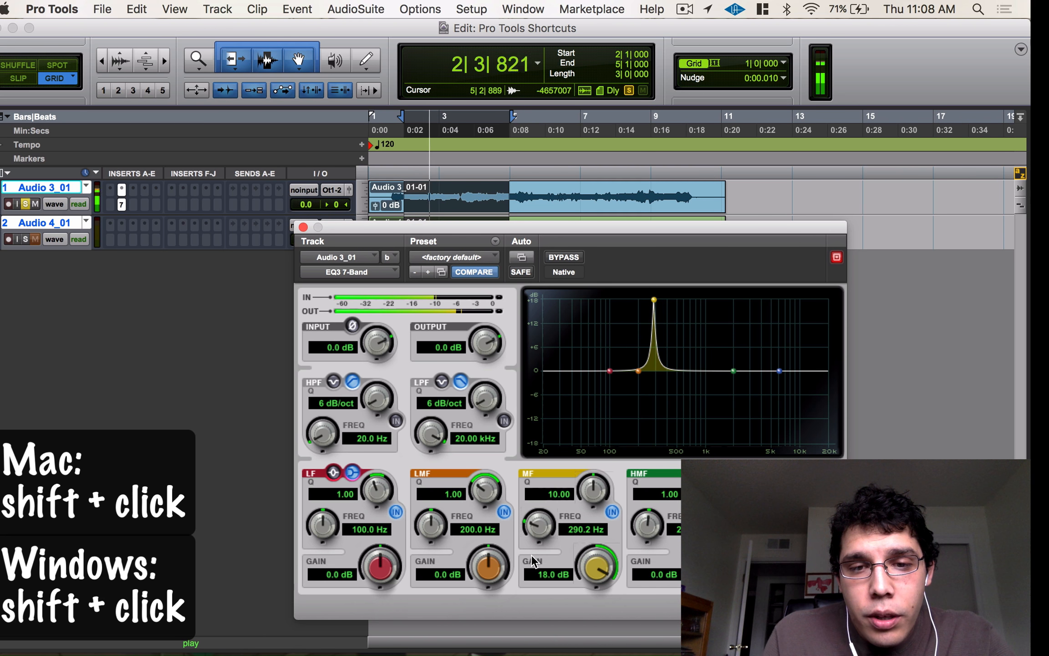
key(space)
key(space)
drag(537, 527, 573, 492)
key(space)
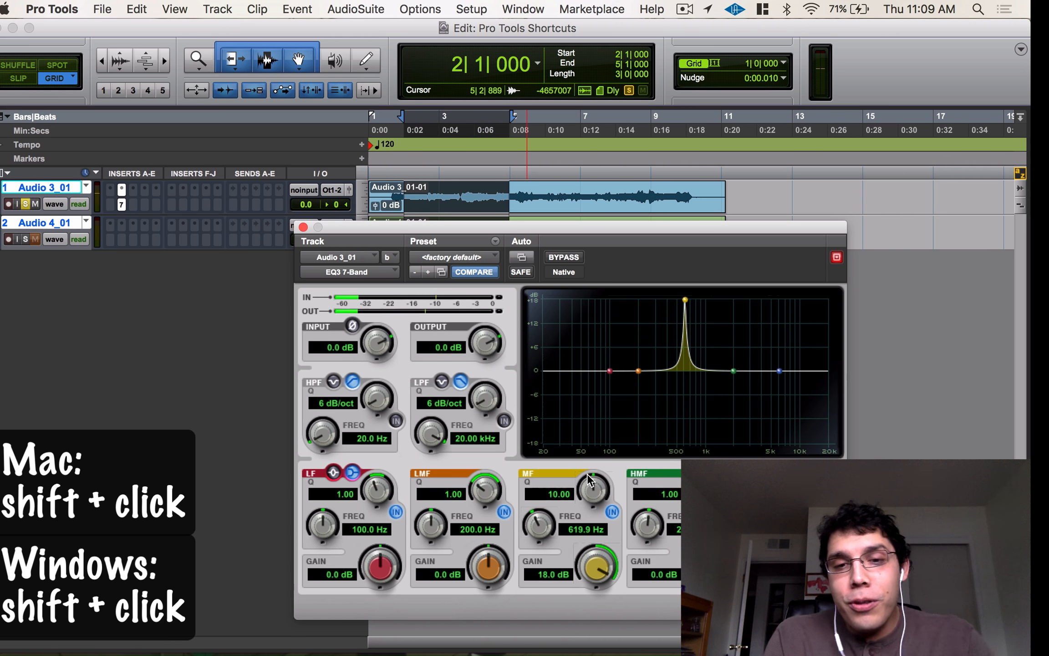
Play the selection while lowering the boosted MF frequency to about 210.2 Hz, and stop playback.
key(space)
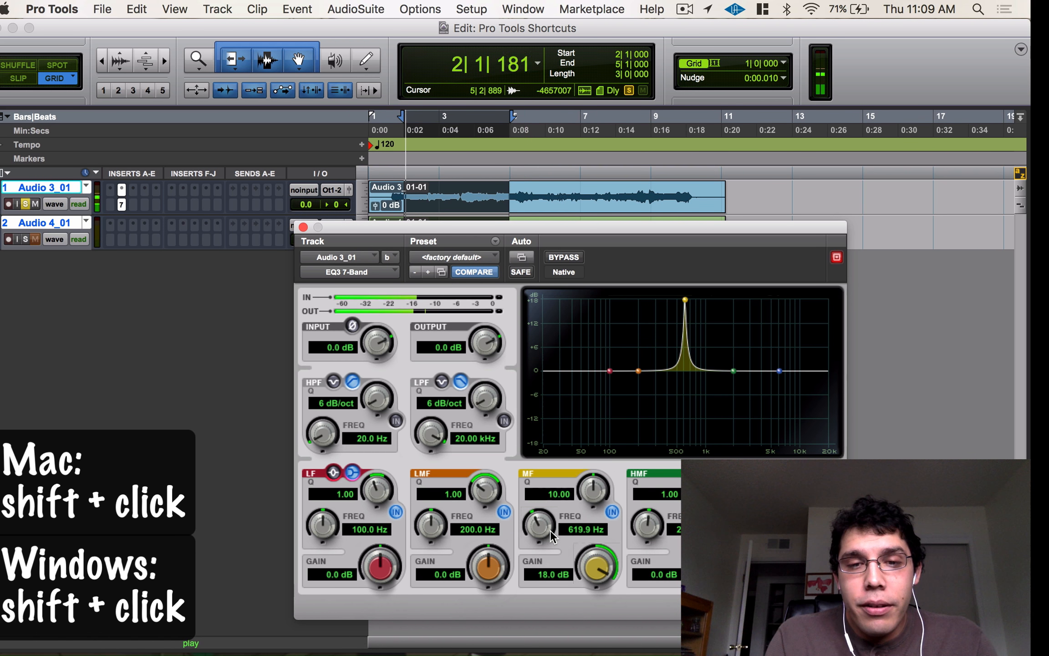
drag(550, 531, 534, 645)
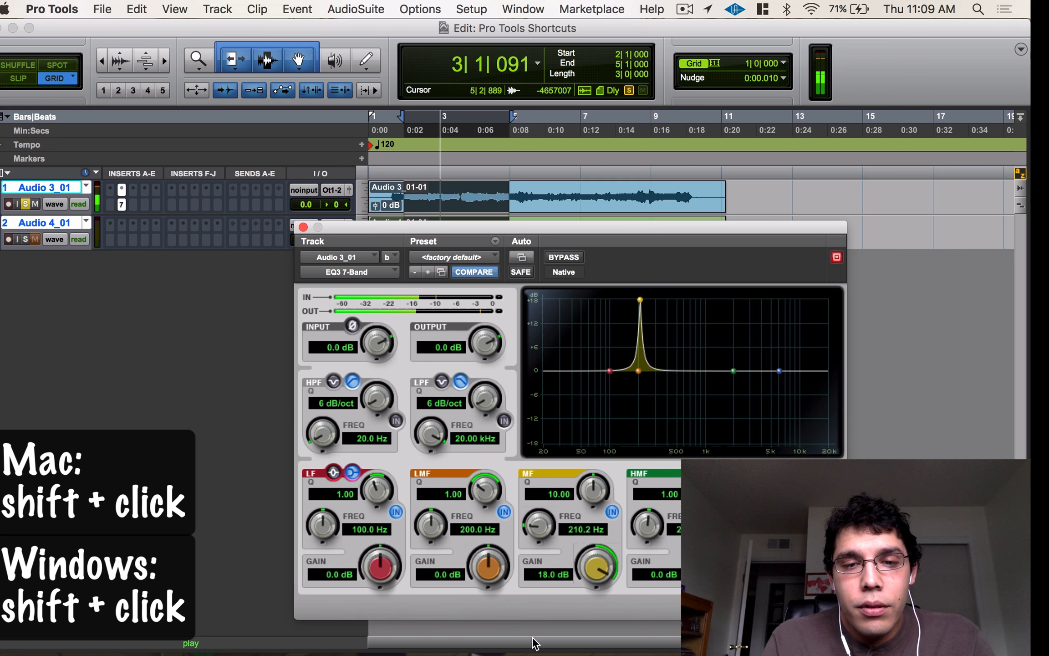
key(space)
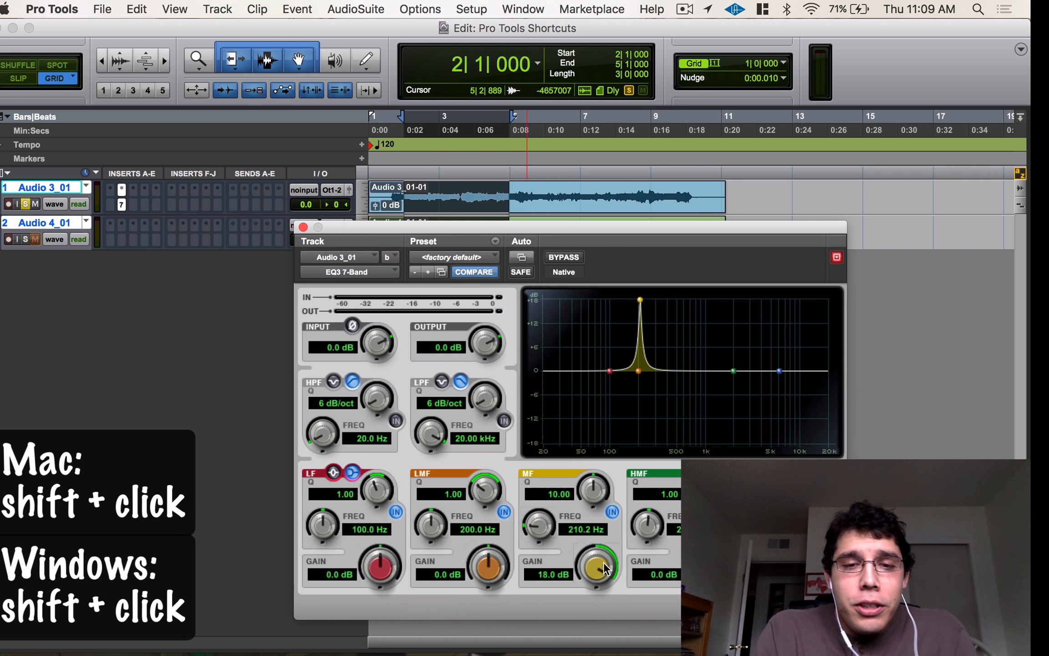
Lower the MF gain to 10.5 dB during playback, and with the transport stopped invert it to -10.5 dB and back.
key(space)
drag(603, 562, 592, 652)
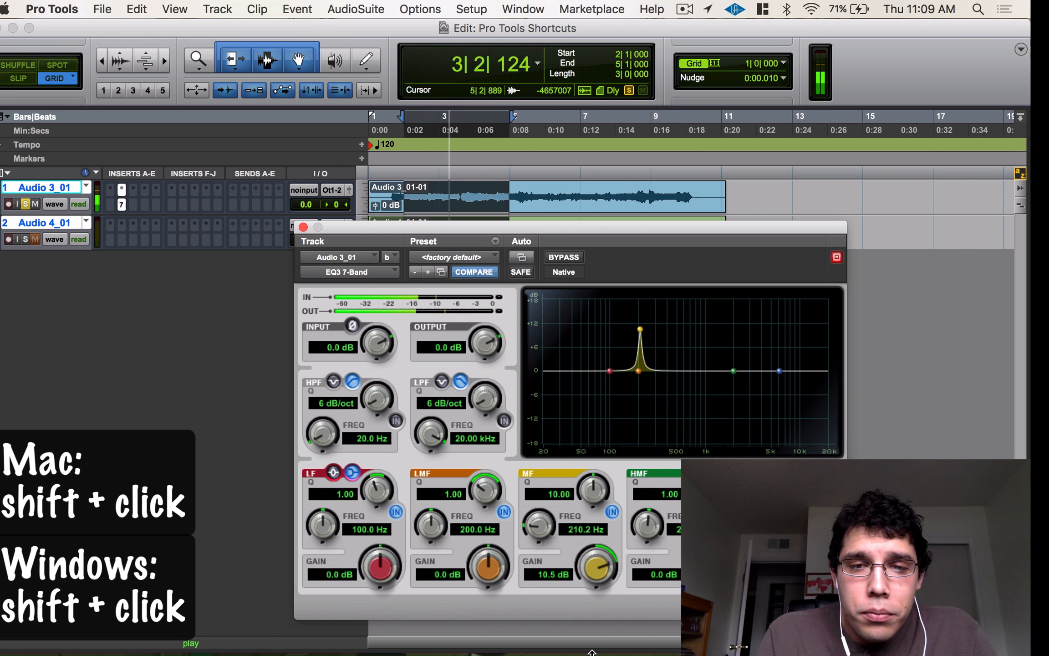
key(space)
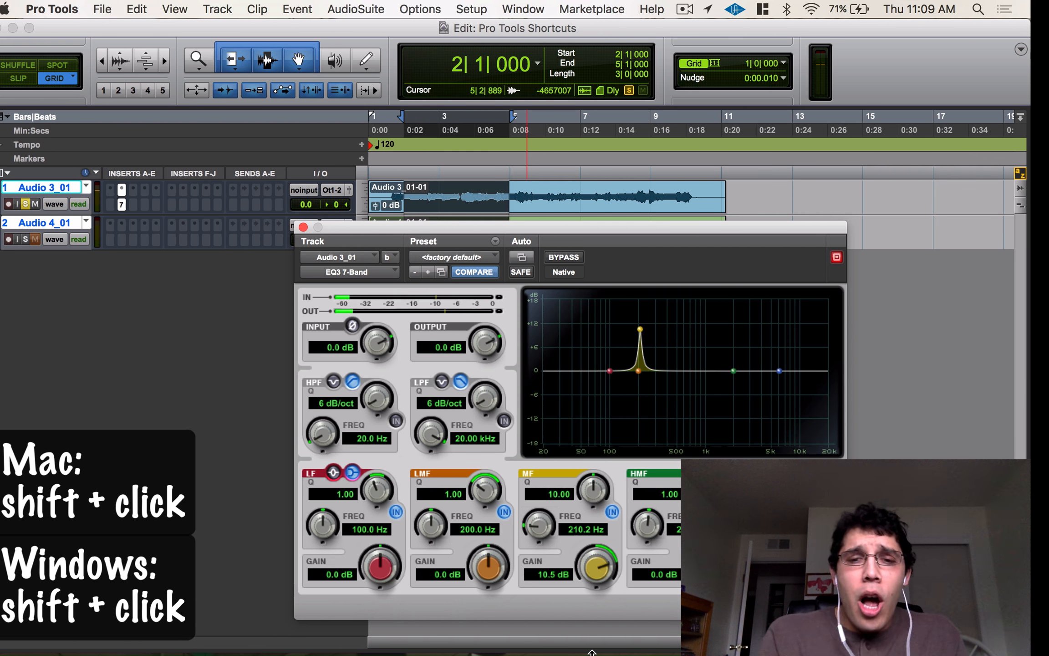
shift+click(592, 573)
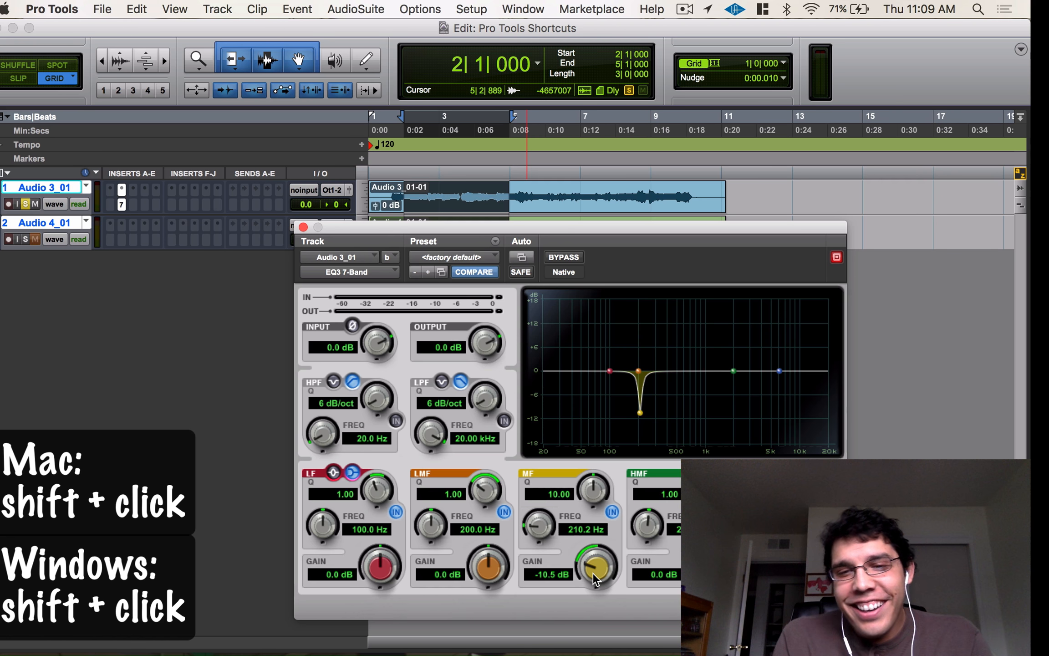
shift+click(593, 572)
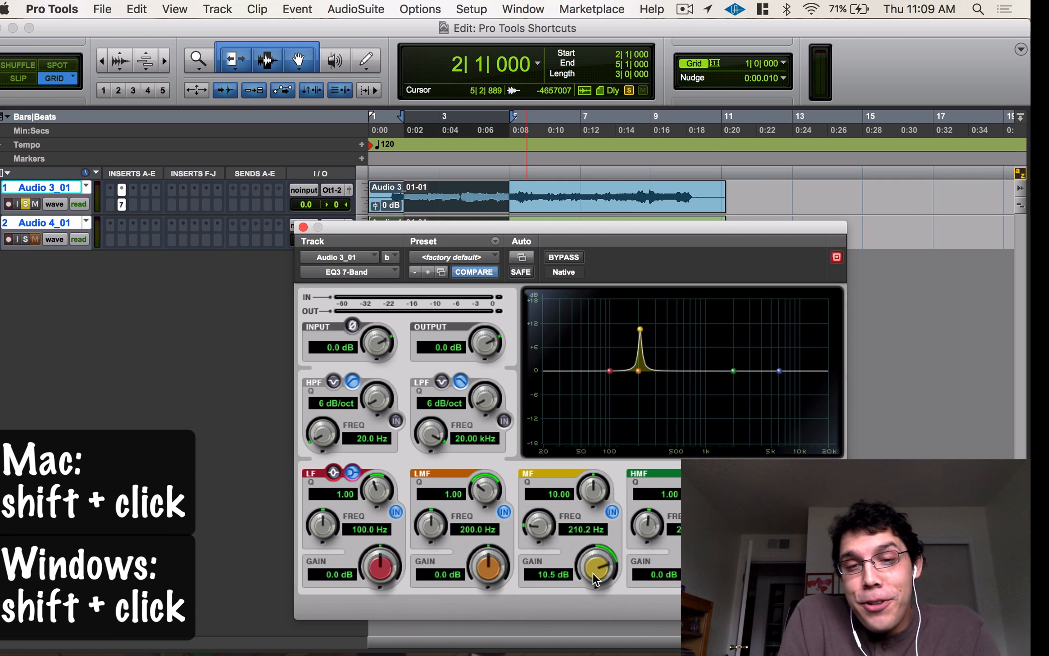
Raise the MF gain to 18.0 dB and lower its frequency to about 185.6 Hz.
drag(593, 571, 592, 473)
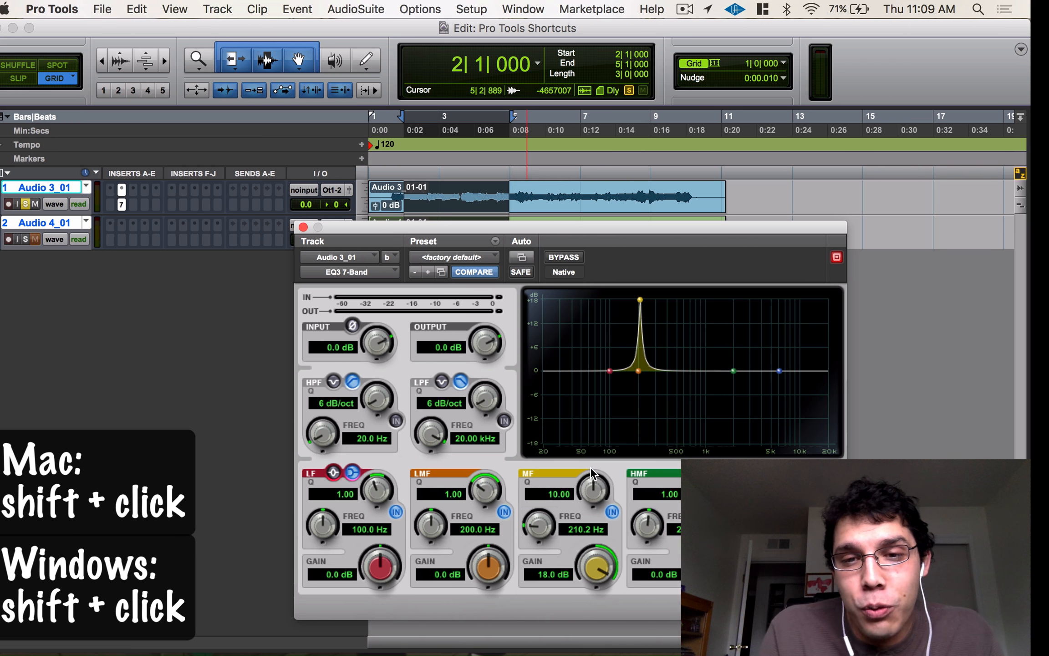
drag(535, 537, 537, 545)
Invert the MF gain repeatedly, ending on the -18.0 dB cut, and ease the cut to about -5.8 dB.
shift+click(599, 569)
shift+click(599, 568)
shift+click(599, 569)
shift+click(599, 568)
shift+click(600, 569)
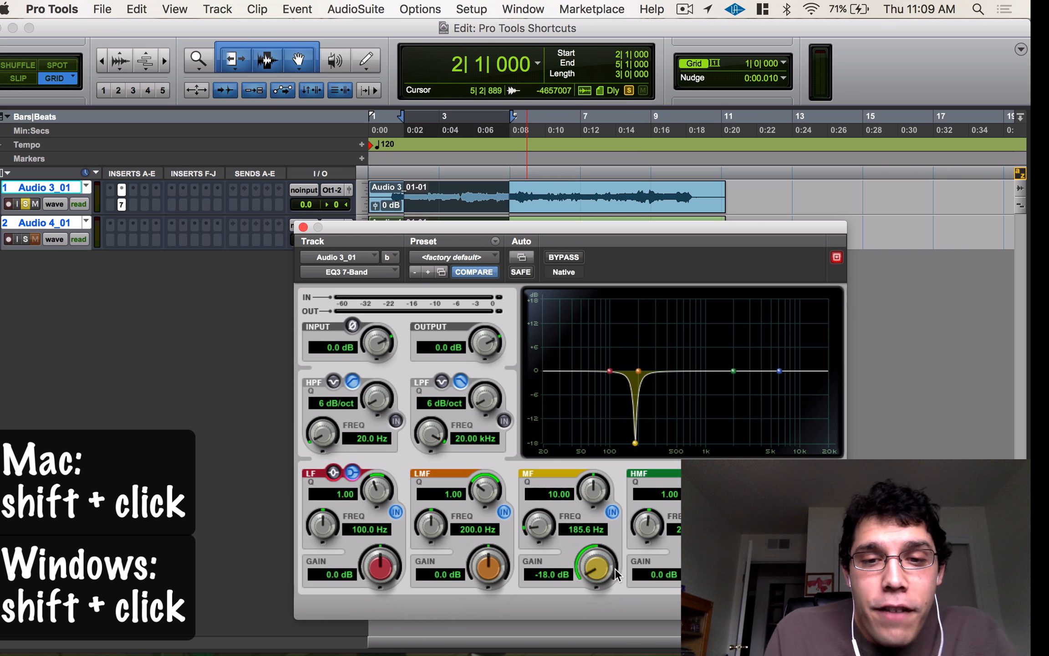
drag(598, 574, 600, 507)
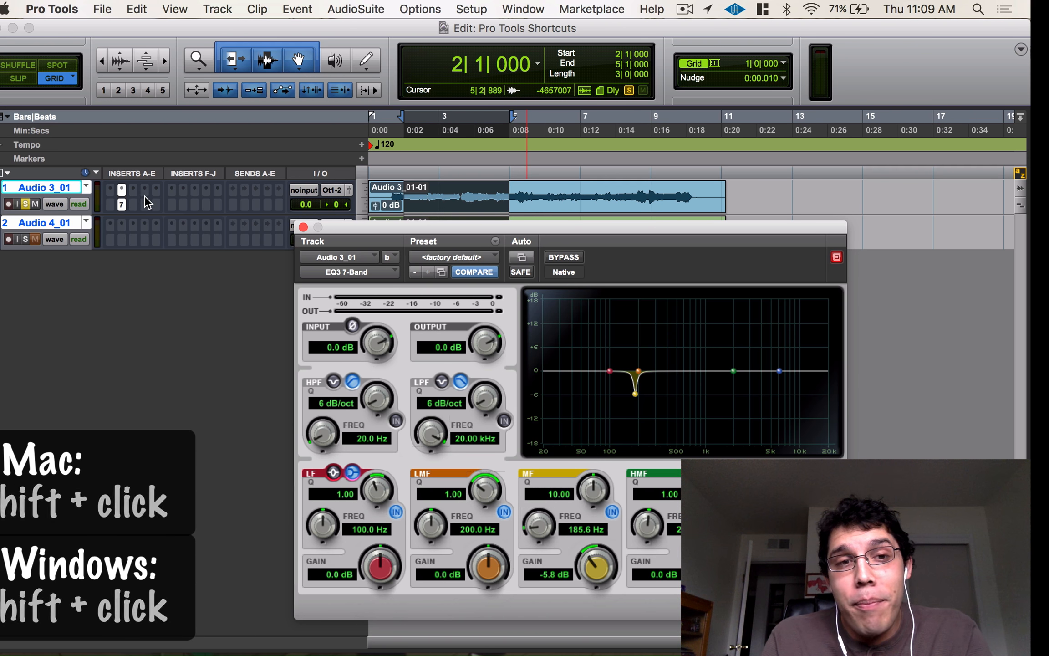
Close the EQ3 7-Band window and take the Audio 3_01 track out of solo.
click(303, 227)
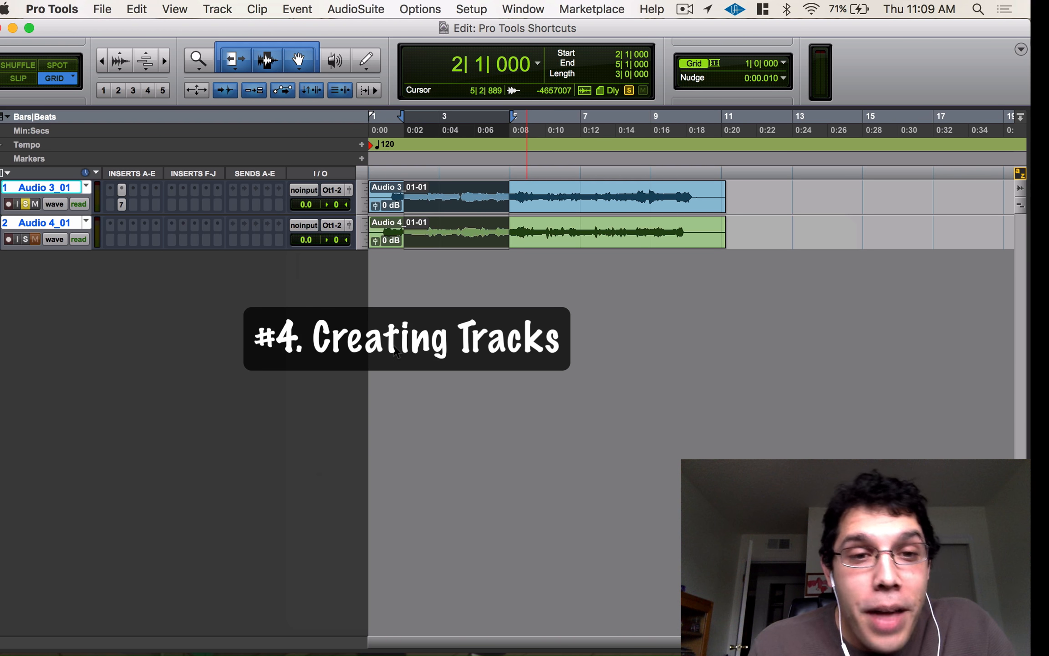
click(24, 203)
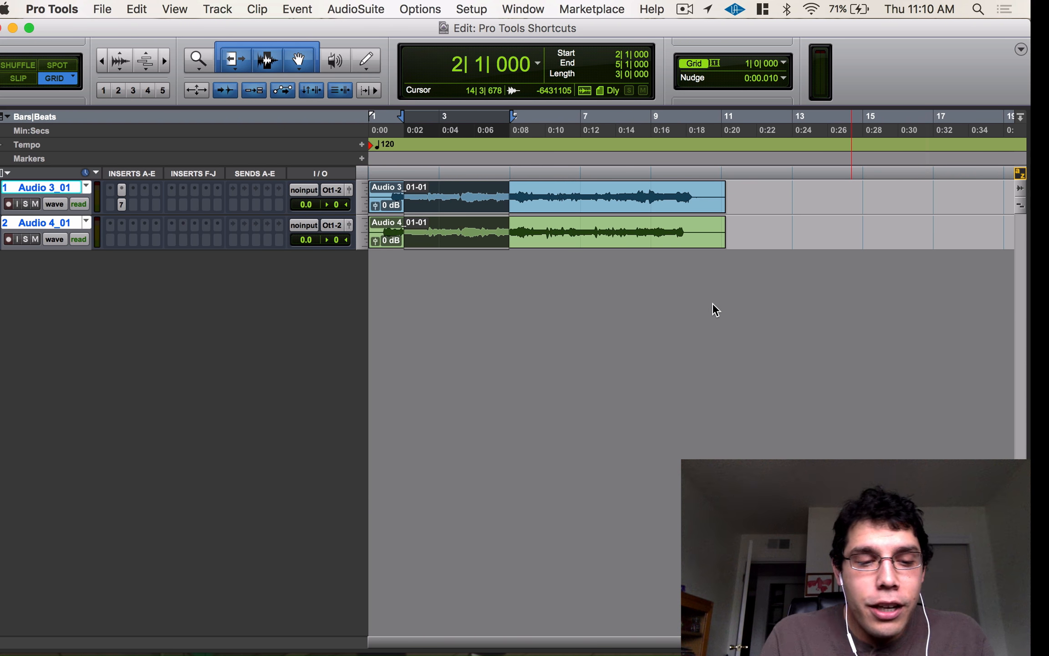
Open the New Tracks dialog and cancel it, and look at the Mix window before returning to the Edit window.
key(shift+super+n)
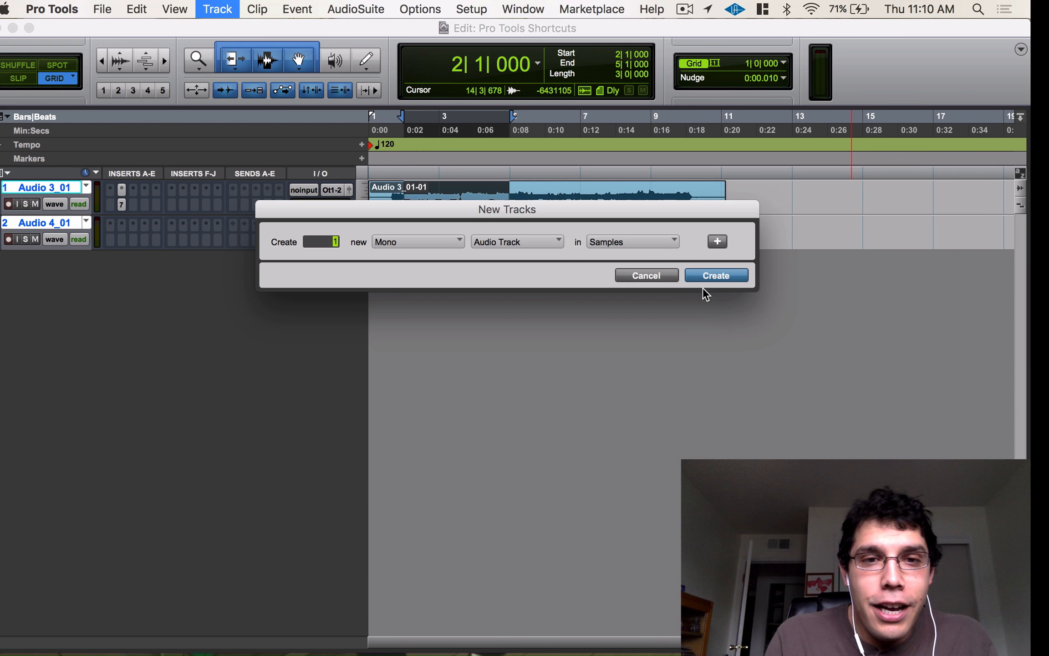
click(652, 275)
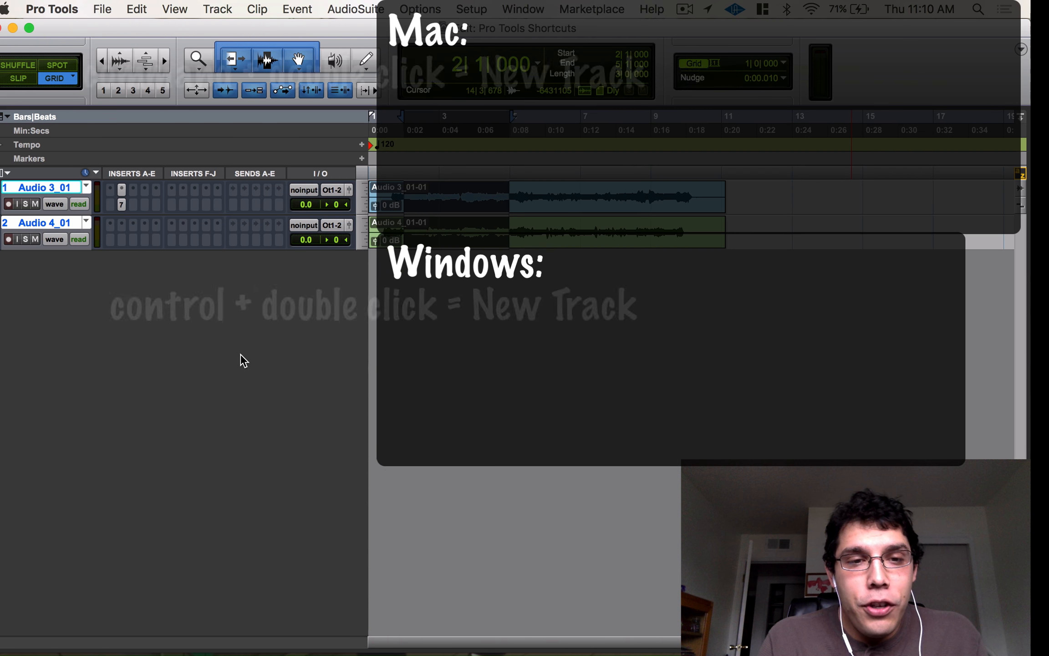
key(super+equal)
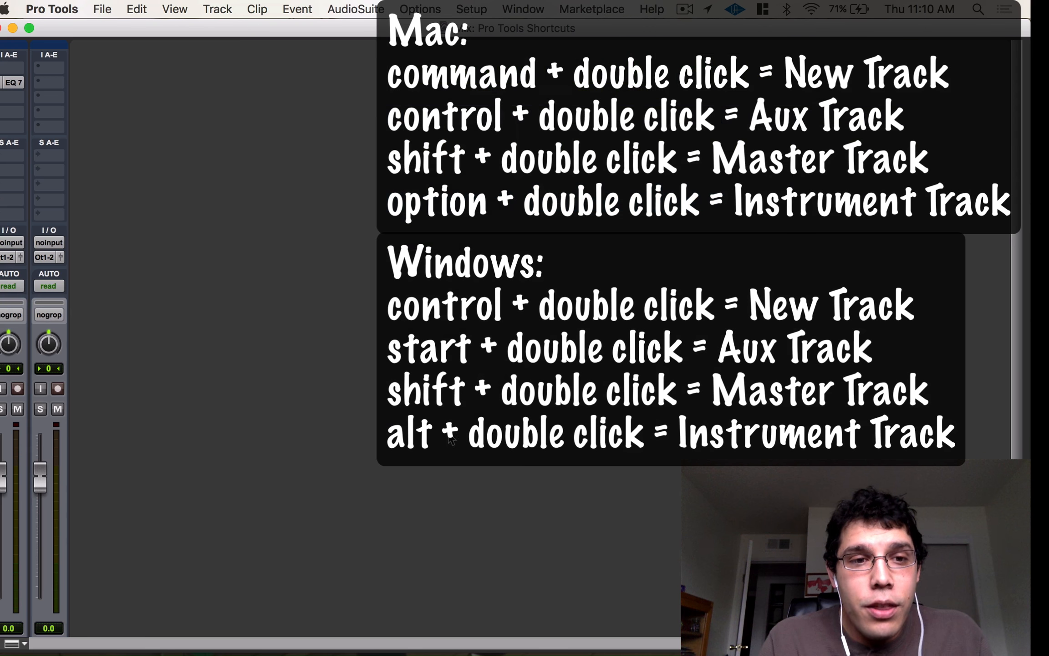
key(super+equal)
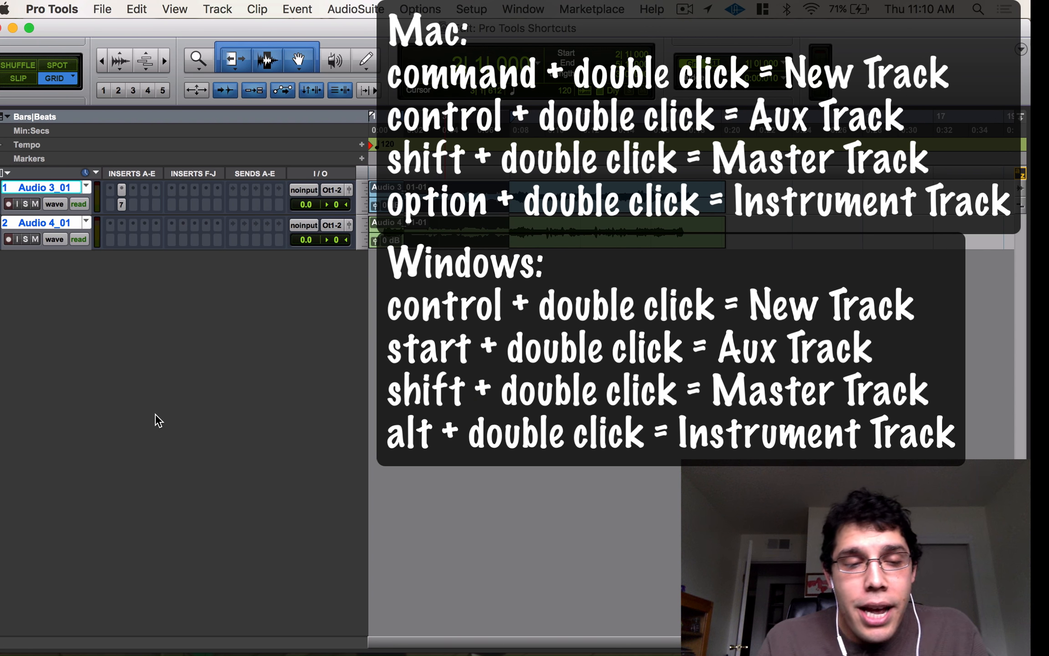
Add four audio tracks, two instrument tracks and three aux tracks in the Edit window using the track-creation shortcuts.
super+double_click(155, 413)
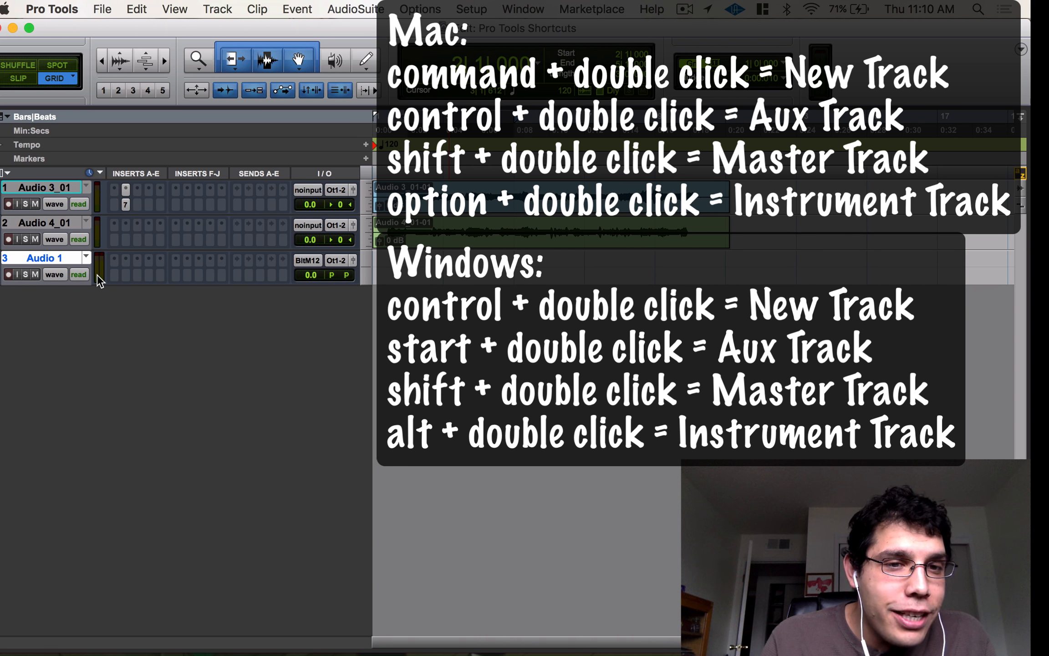
alt+double_click(136, 357)
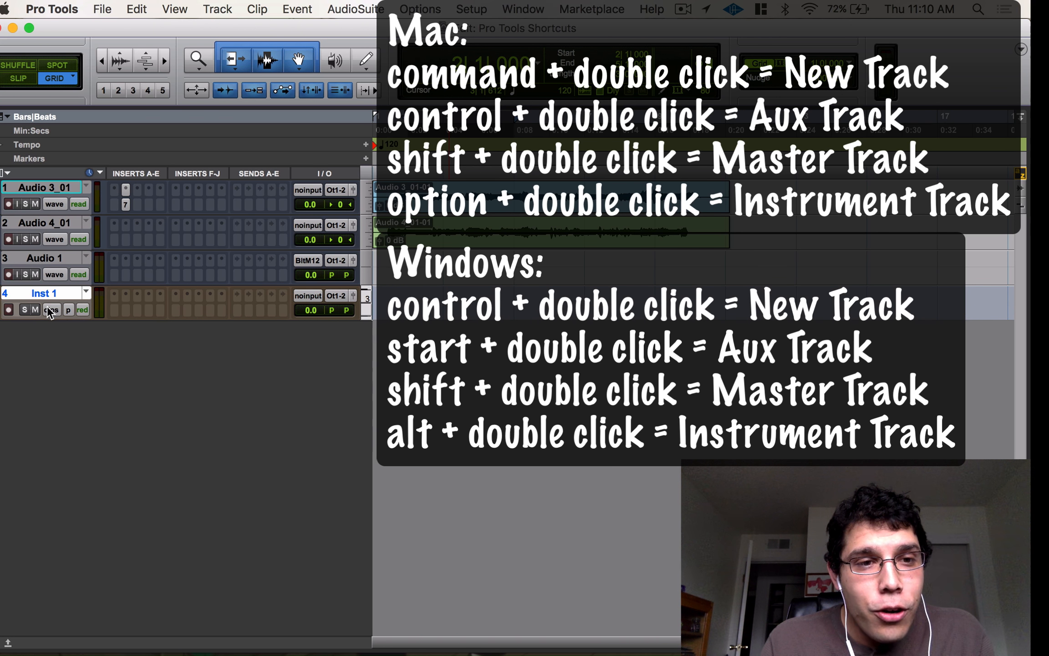
ctrl+double_click(128, 421)
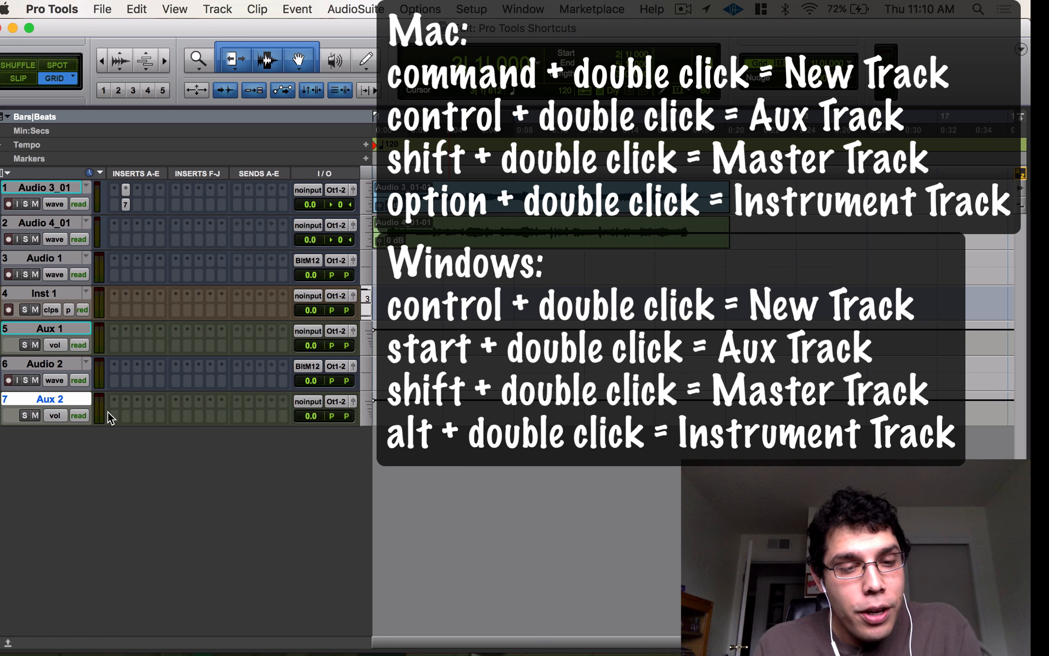
super+double_click(119, 501)
alt+double_click(118, 501)
ctrl+double_click(119, 501)
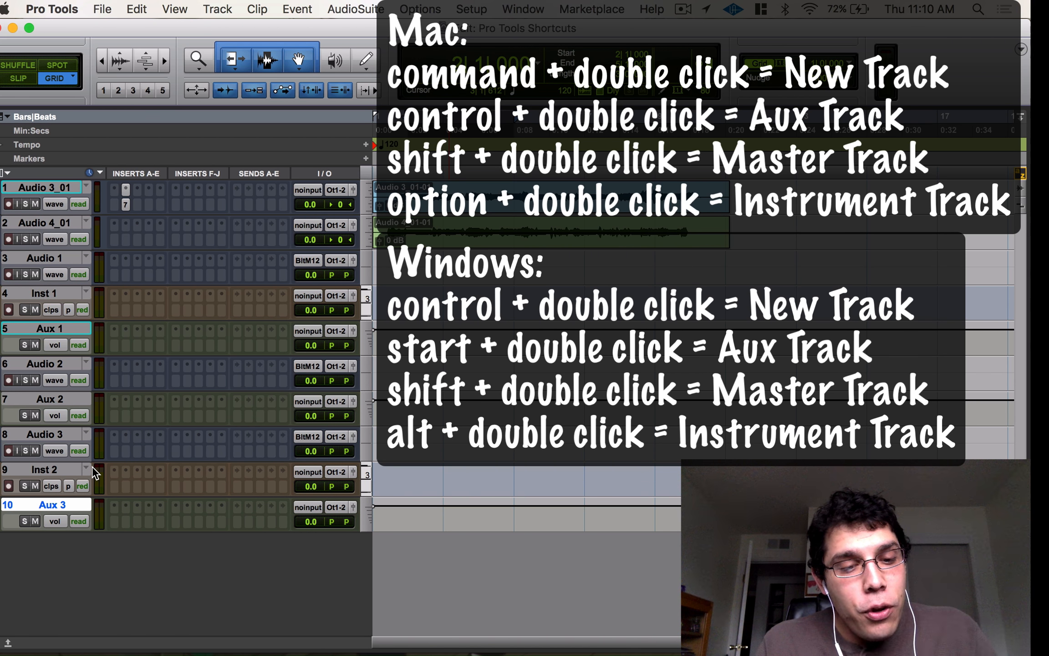
super+double_click(118, 618)
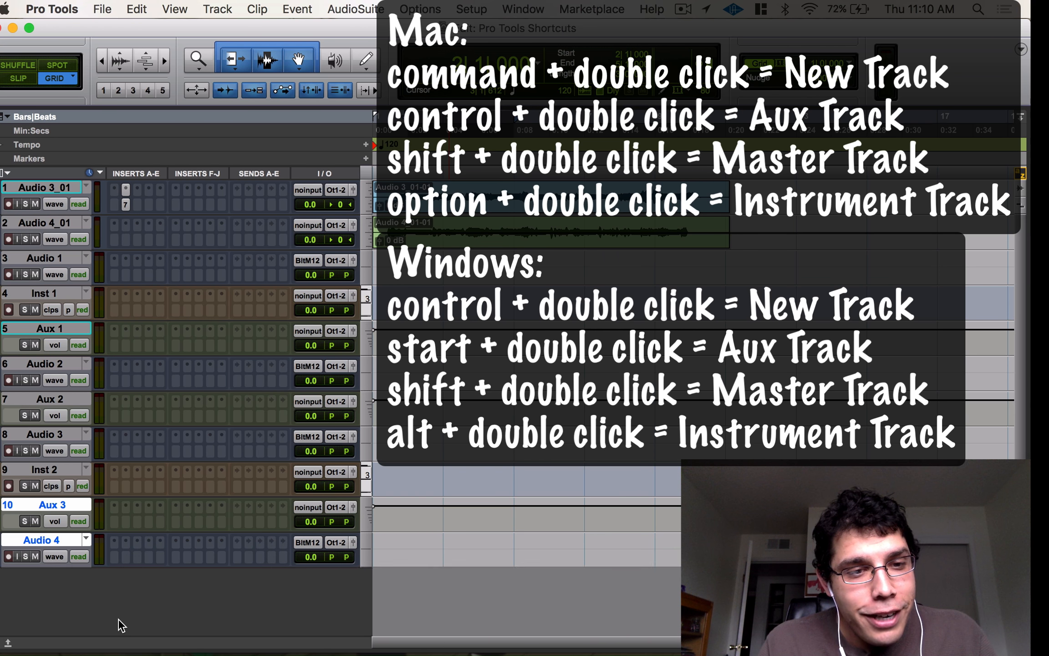
Add two master tracks and one more aux track below the existing tracks in the Edit window.
shift+double_click(118, 617)
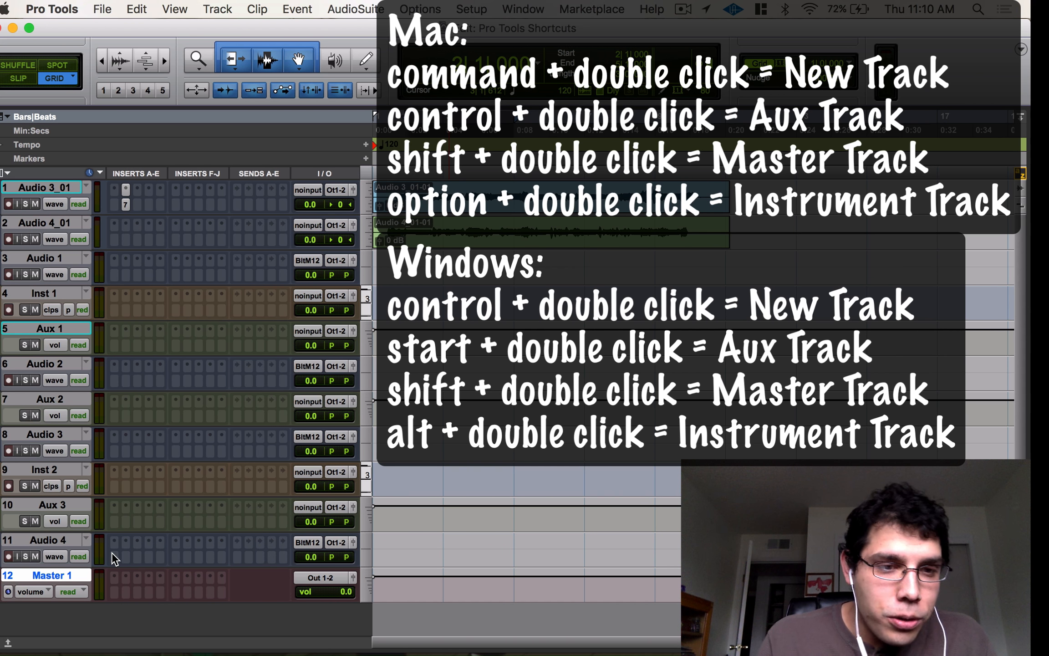
shift+double_click(122, 605)
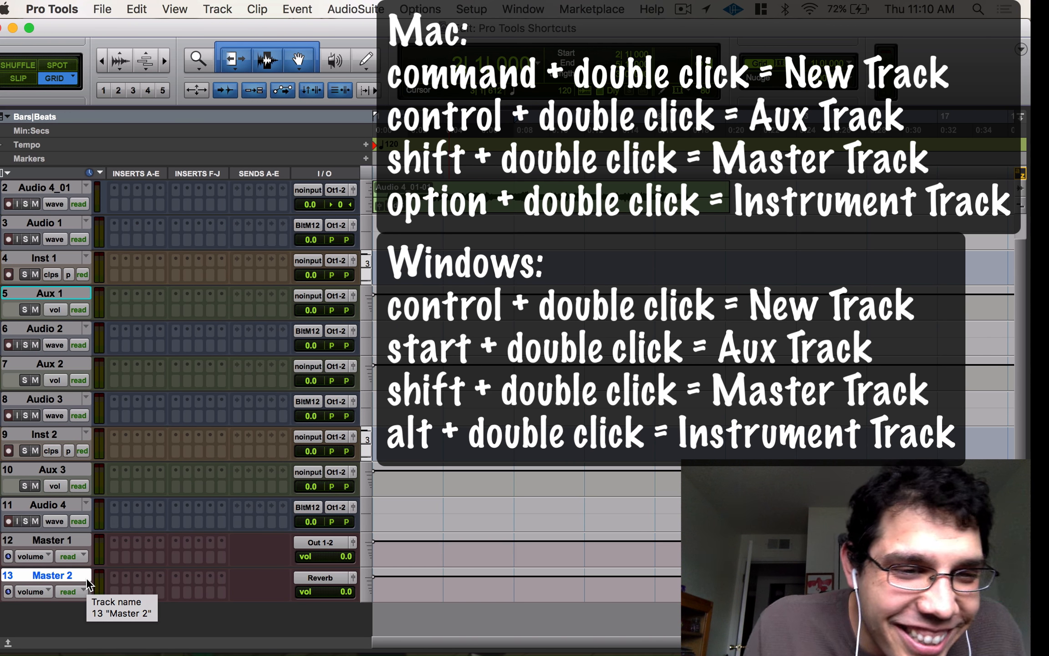
ctrl+double_click(128, 618)
scroll(151, 501, down, 3)
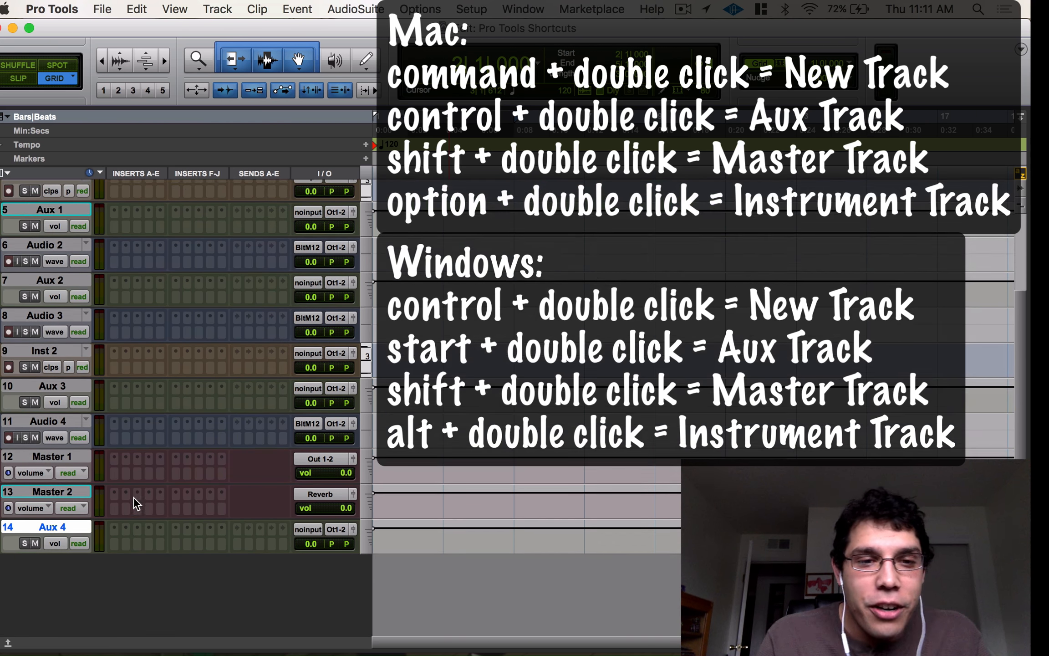
Add an aux, an audio, an instrument and a master track in the Mix window, and return to the Edit window.
key(super+equal)
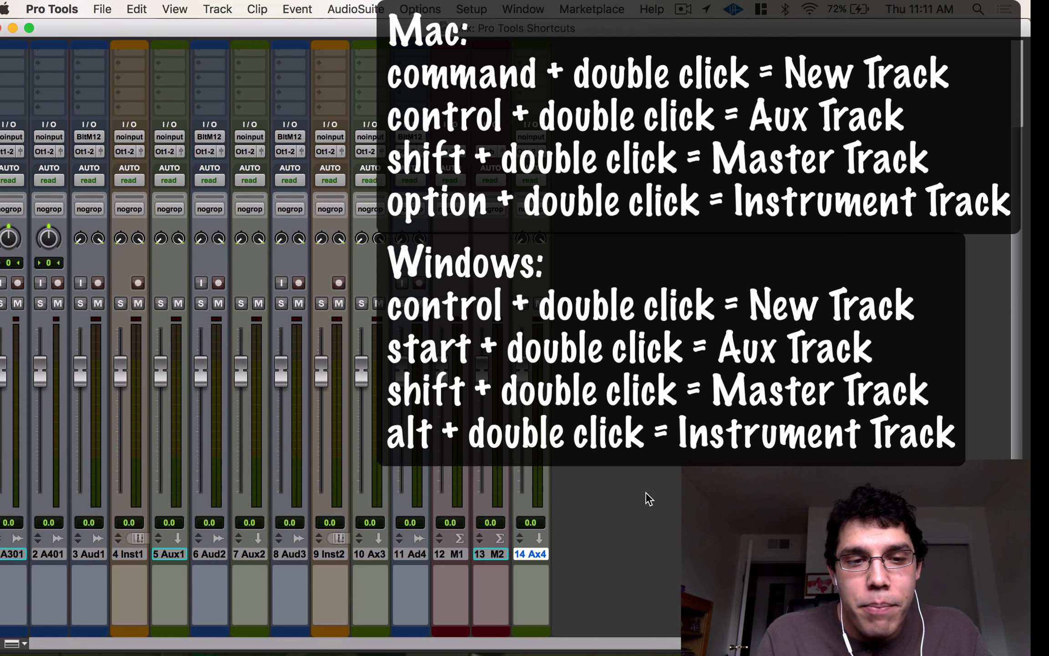
ctrl+double_click(637, 490)
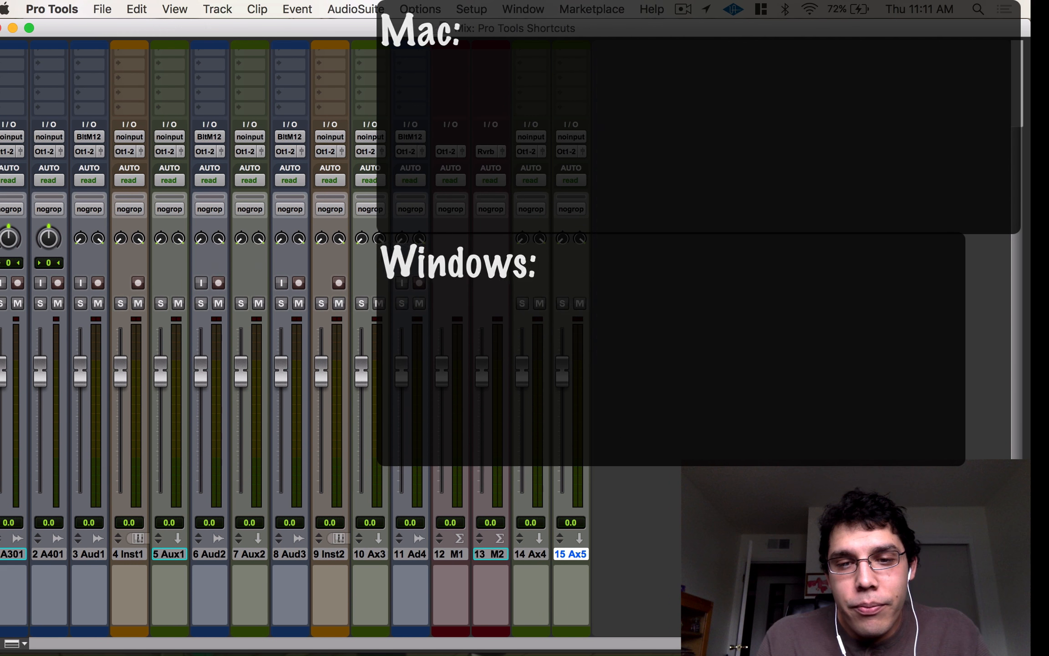
super+double_click(637, 490)
alt+double_click(637, 490)
shift+double_click(819, 523)
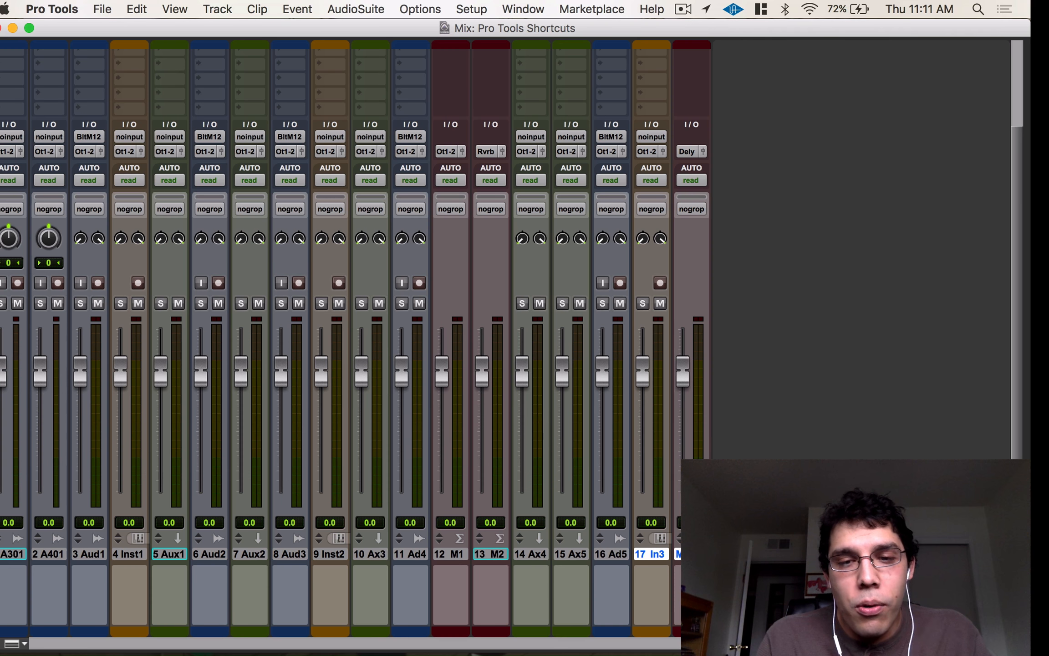
key(super+equal)
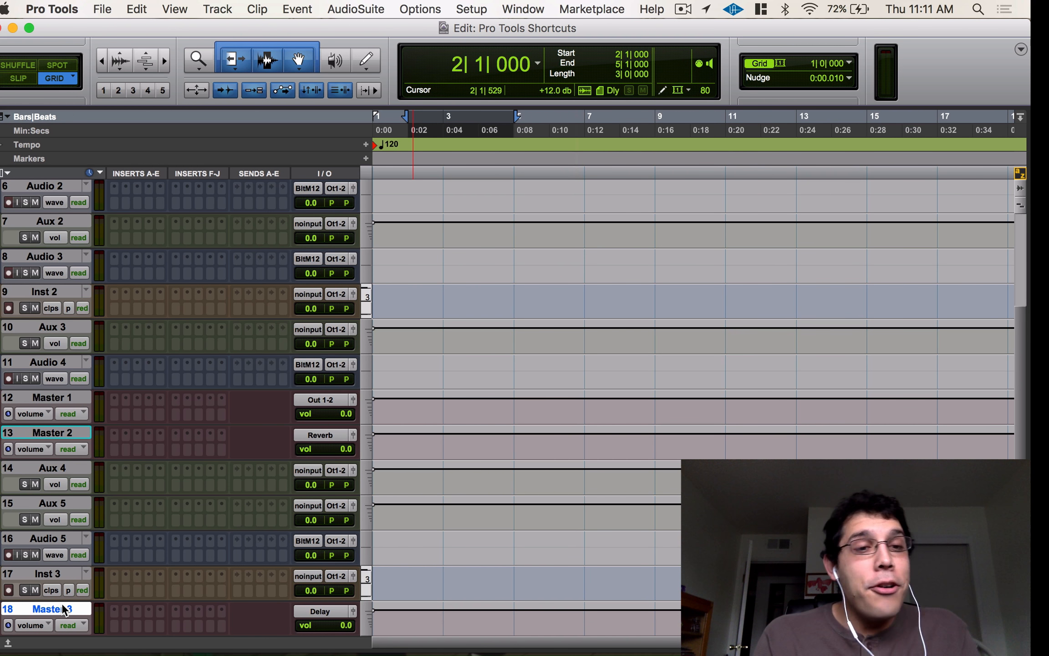
Select the tracks from Master 2 through Master 3 and delete them.
shift+click(57, 436)
right_click(68, 433)
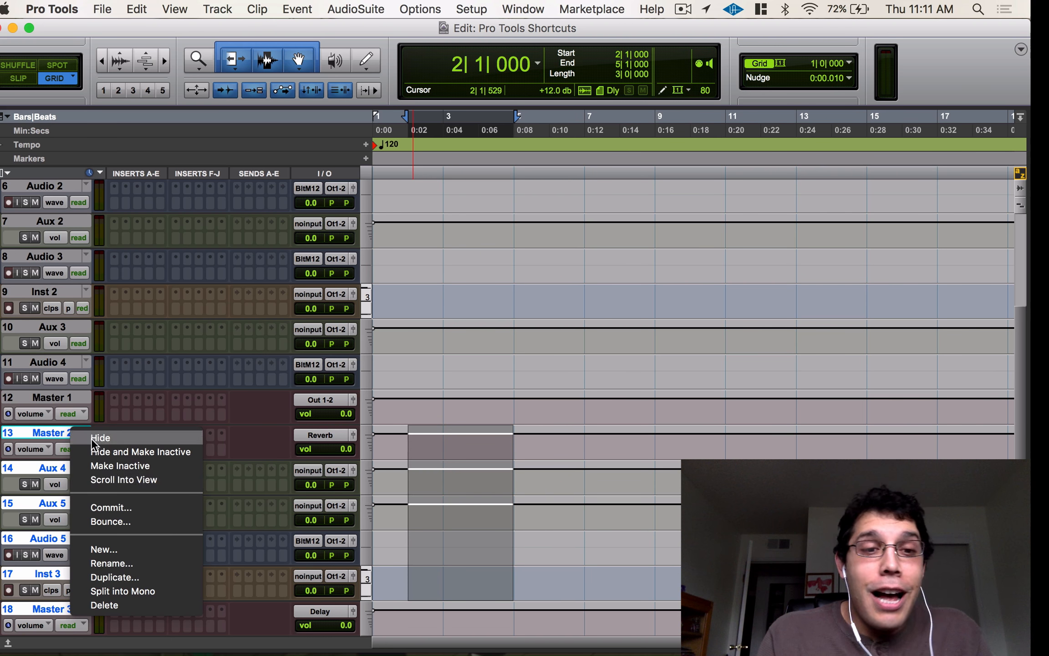
click(152, 611)
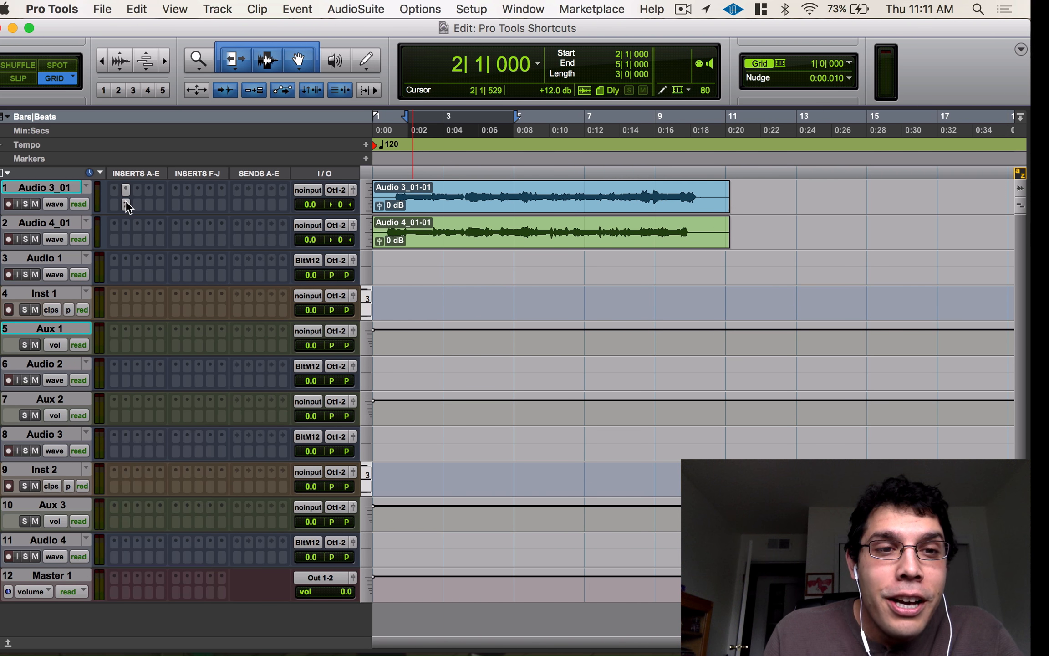
Replace the EQ3 insert on Audio 3_01 with SSLChannel (mono) and enable automation for its output gain fader.
click(125, 188)
mouse_move(165, 194)
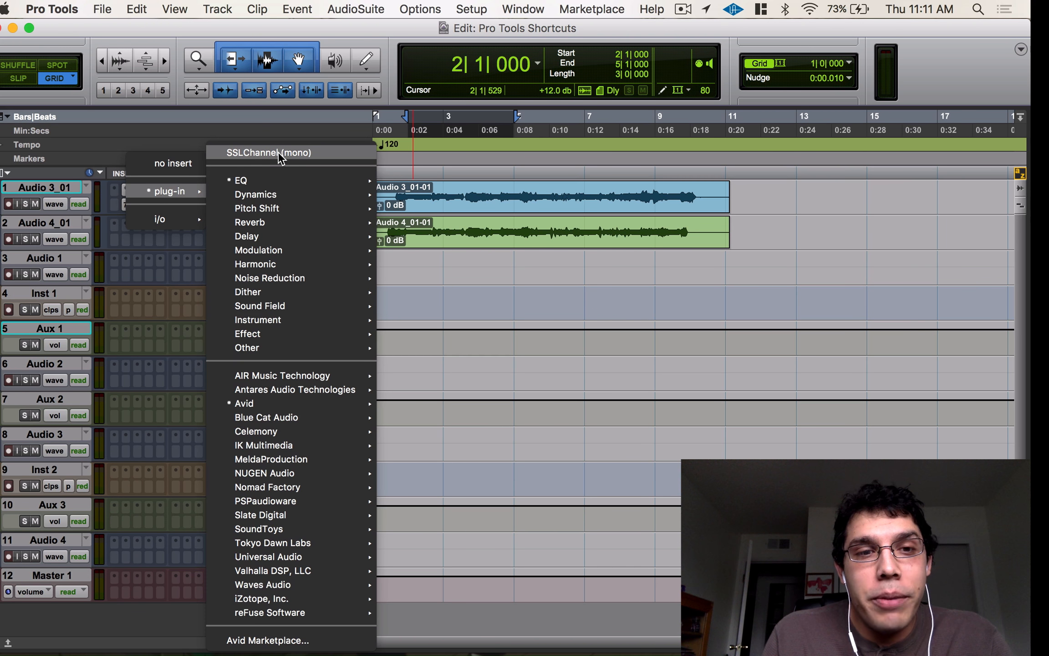
click(278, 153)
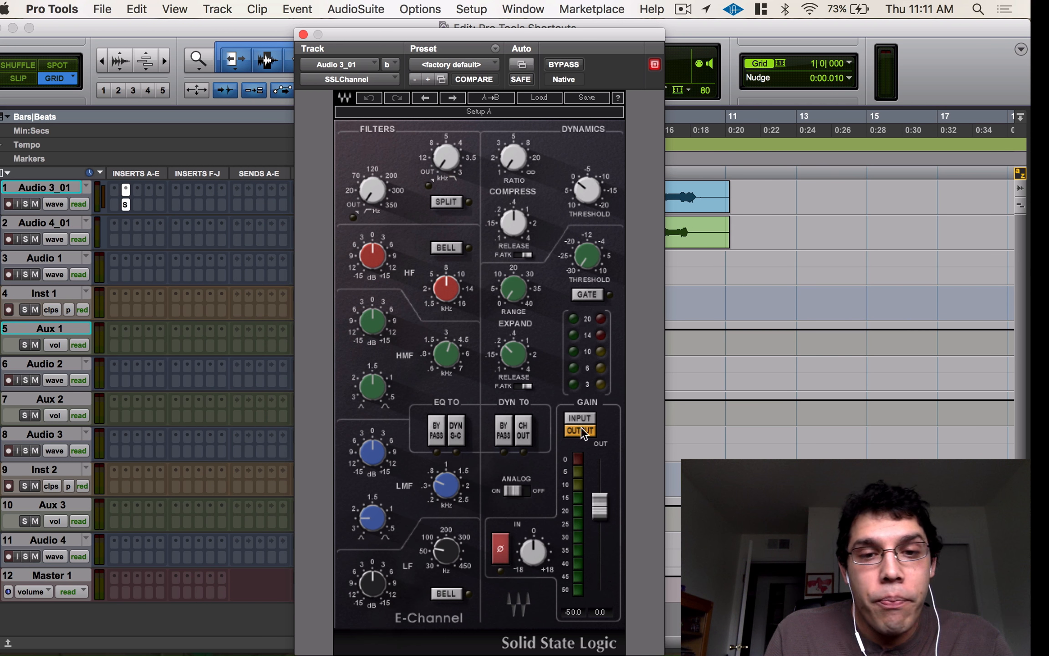
right_click(601, 503)
click(658, 516)
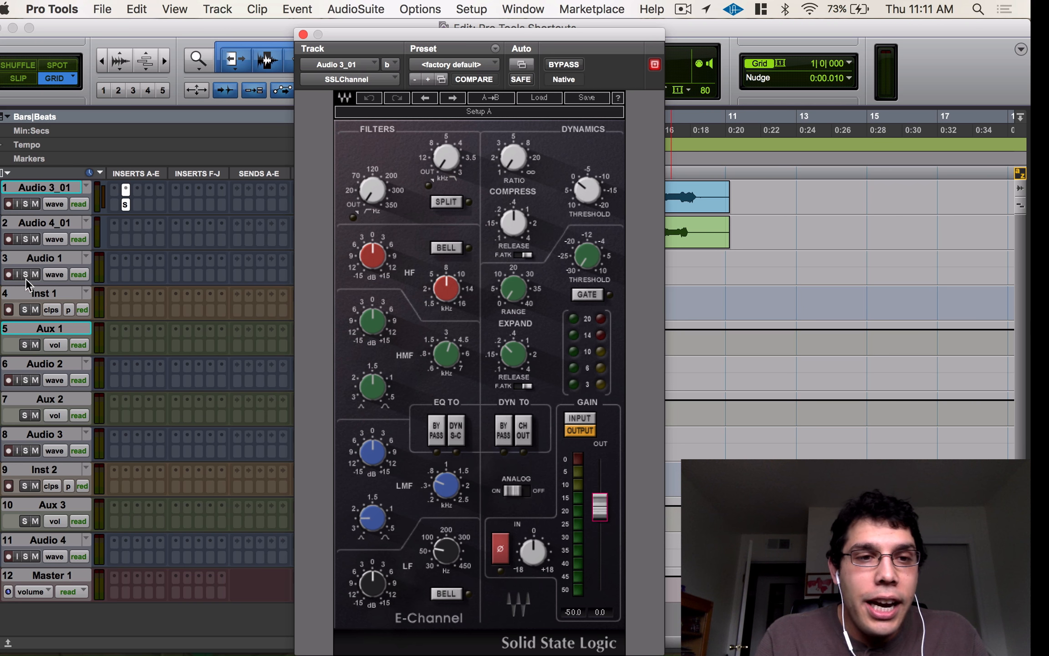
Display the SSLChannel Gain automation on the Audio 3_01 track and close the plug-in window.
click(58, 204)
mouse_move(161, 262)
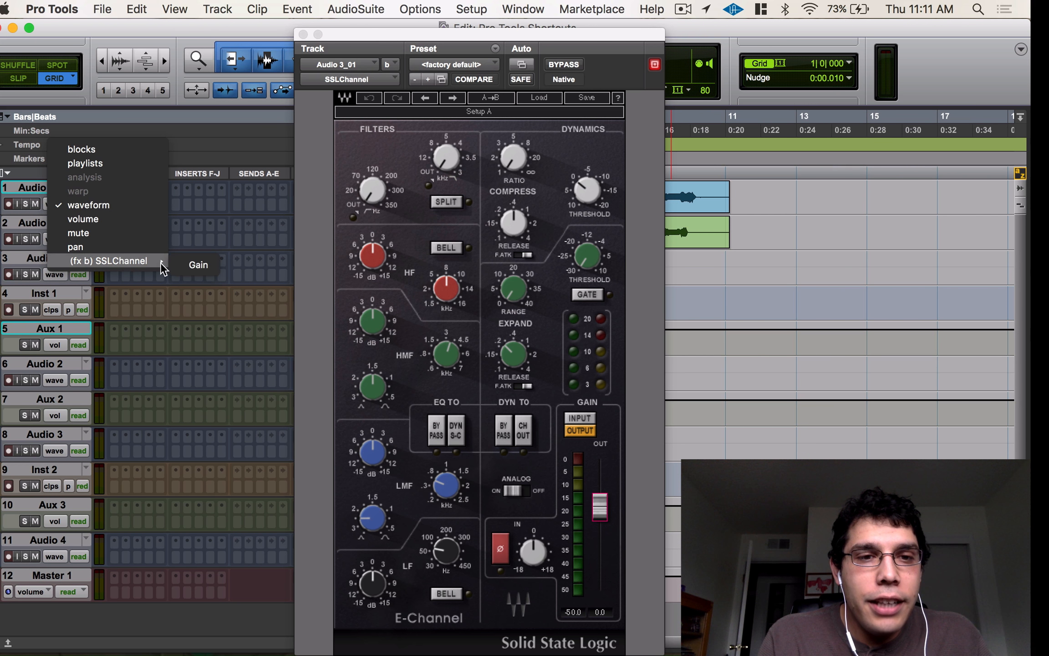
click(199, 264)
click(303, 34)
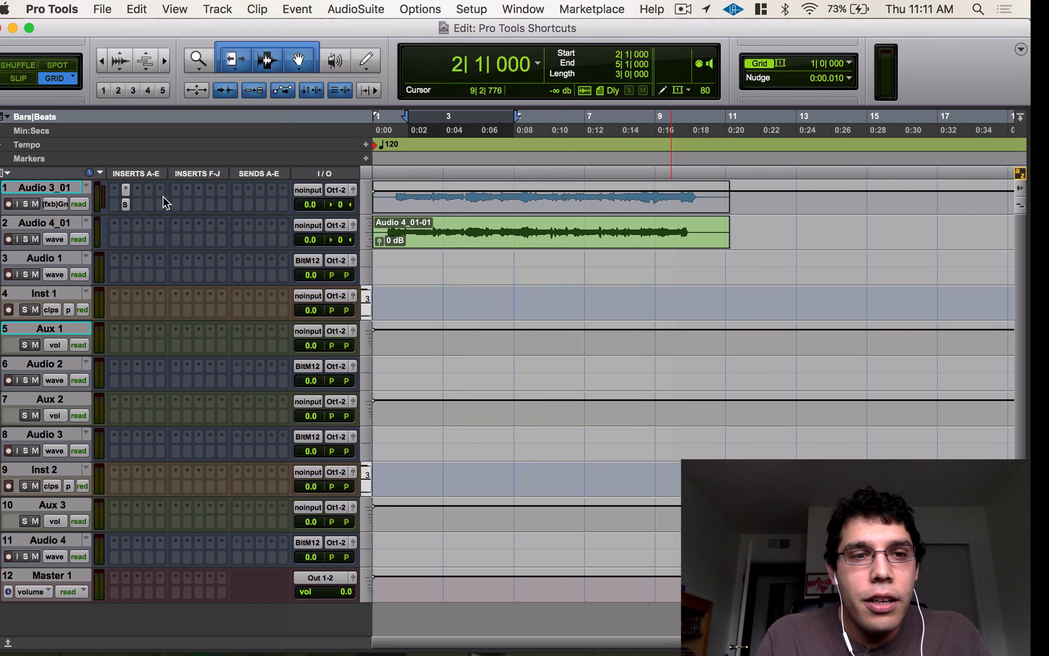
Add gain automation breakpoints on Audio 3_01 between bars 2 and 6, peaking at 12.0 dB near bar 3.
super+click(412, 198)
super+click(450, 182)
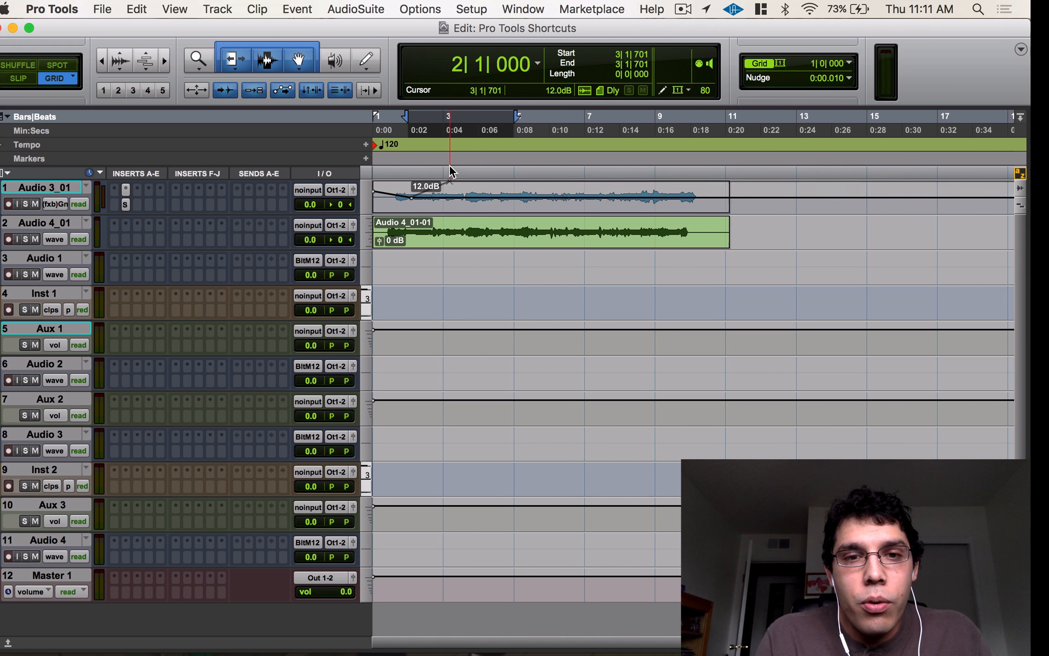
super+click(484, 186)
drag(483, 185, 541, 193)
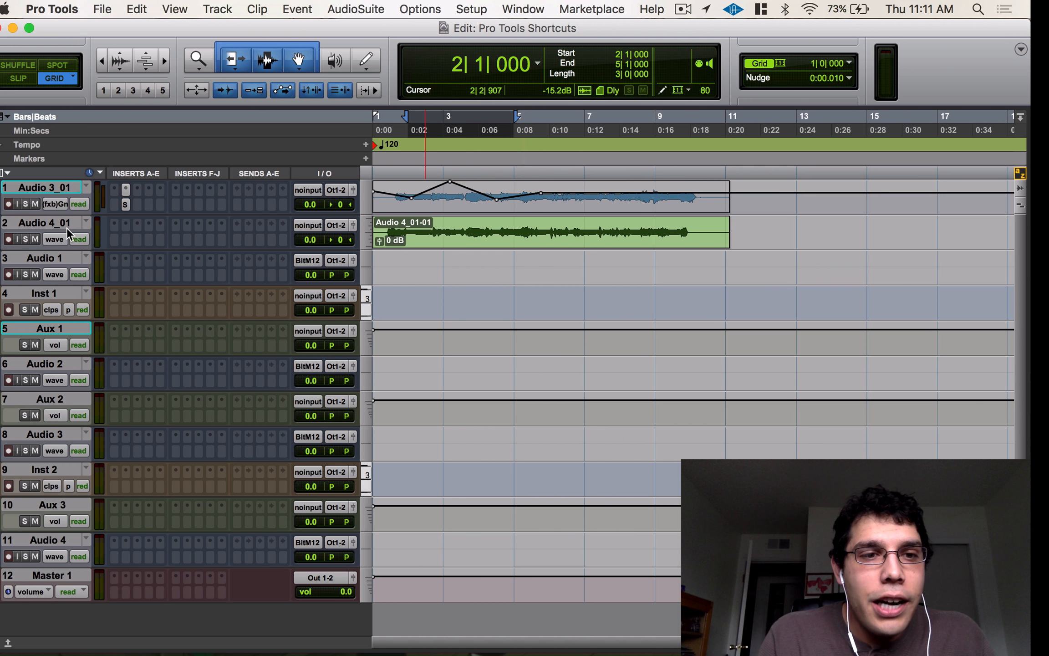
Solo Audio 3_01, play its gain automation from bar 2, and stop playback.
click(25, 204)
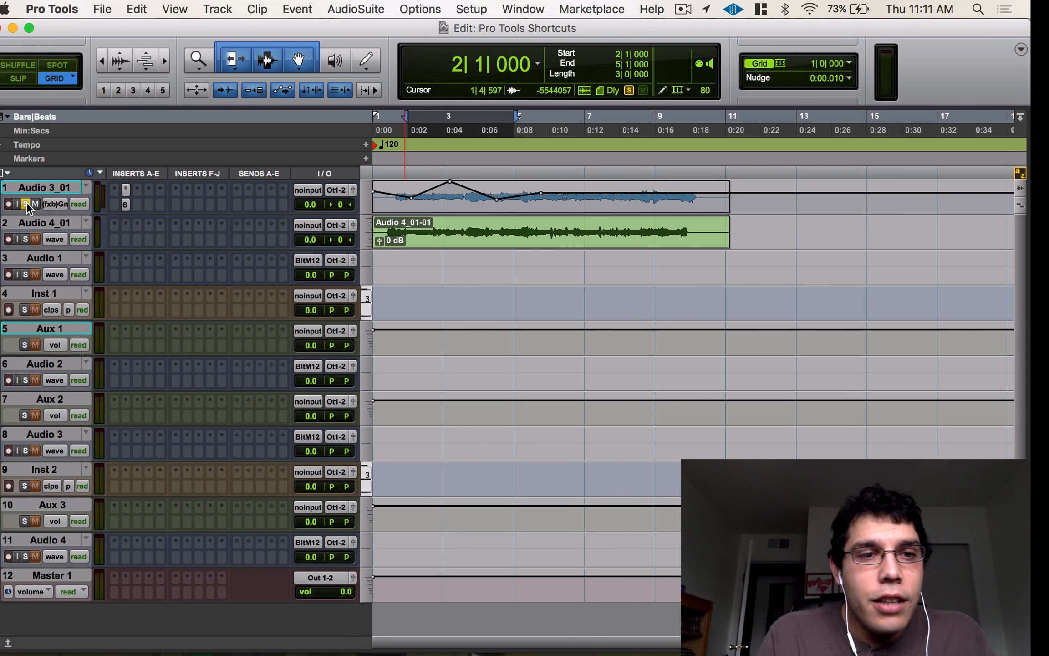
click(398, 194)
key(space)
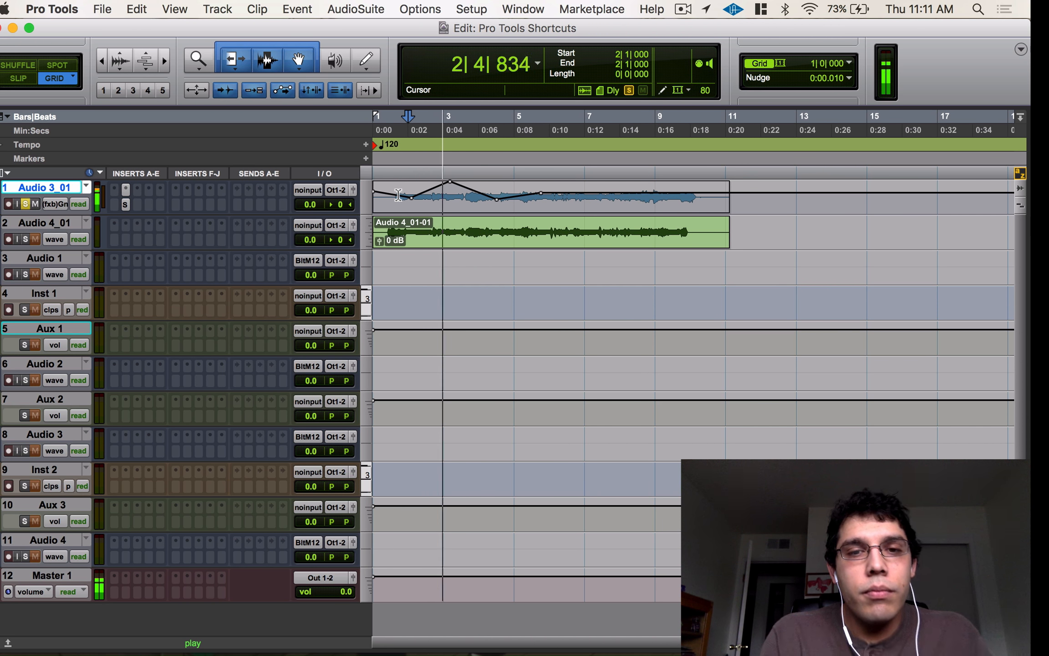
key(space)
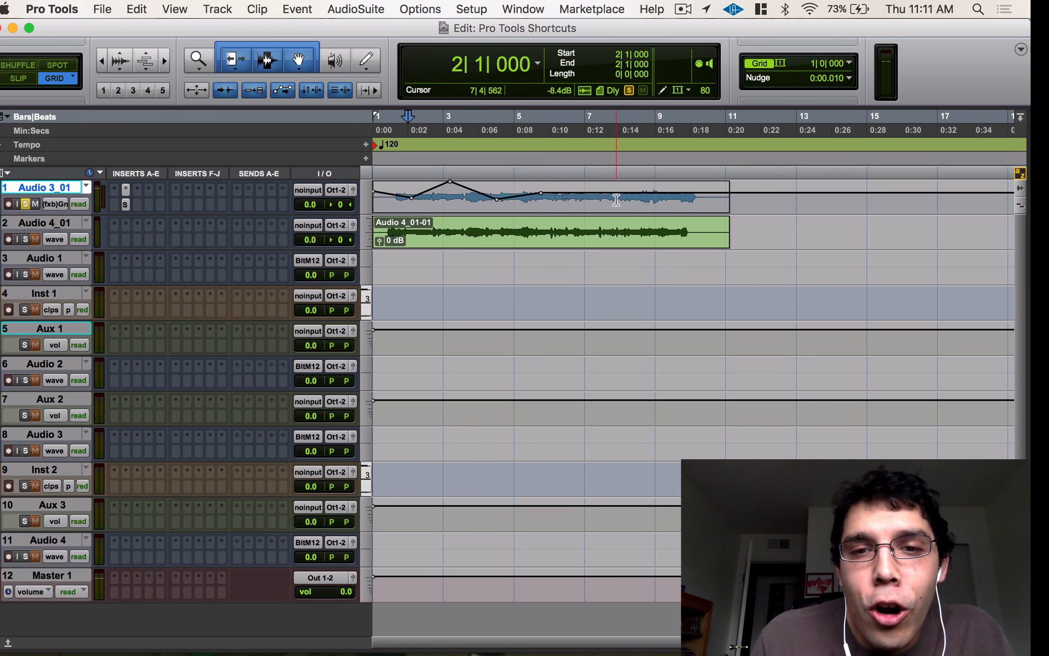
Select the Audio 3_01 gain automation from bar 2 to bar 8 and display volume automation on Audio 4_01.
drag(619, 200, 415, 197)
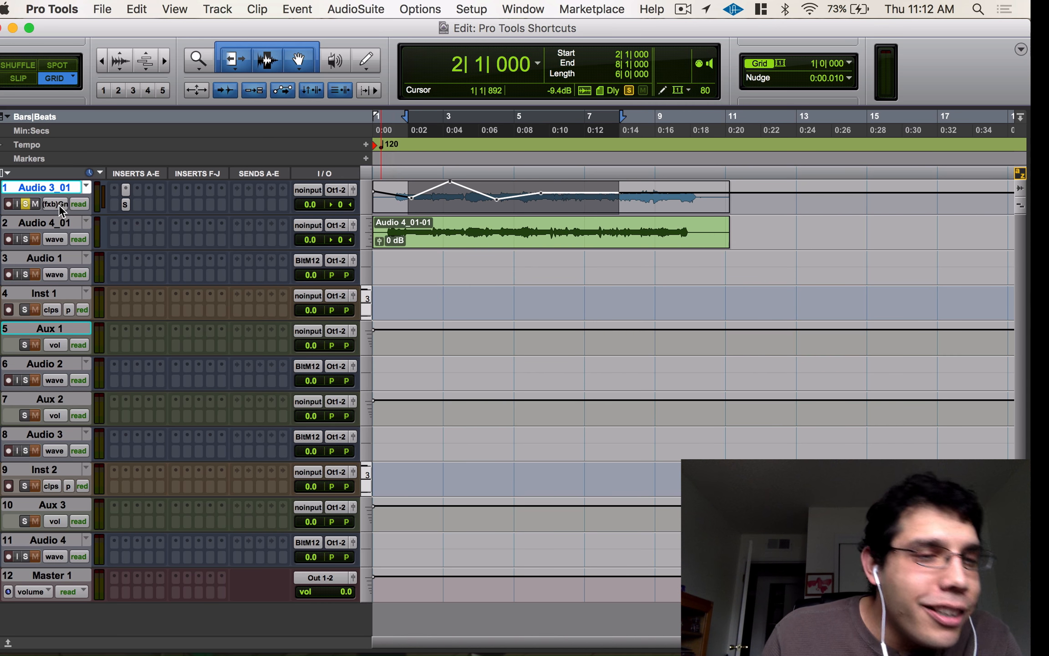
click(63, 238)
click(79, 253)
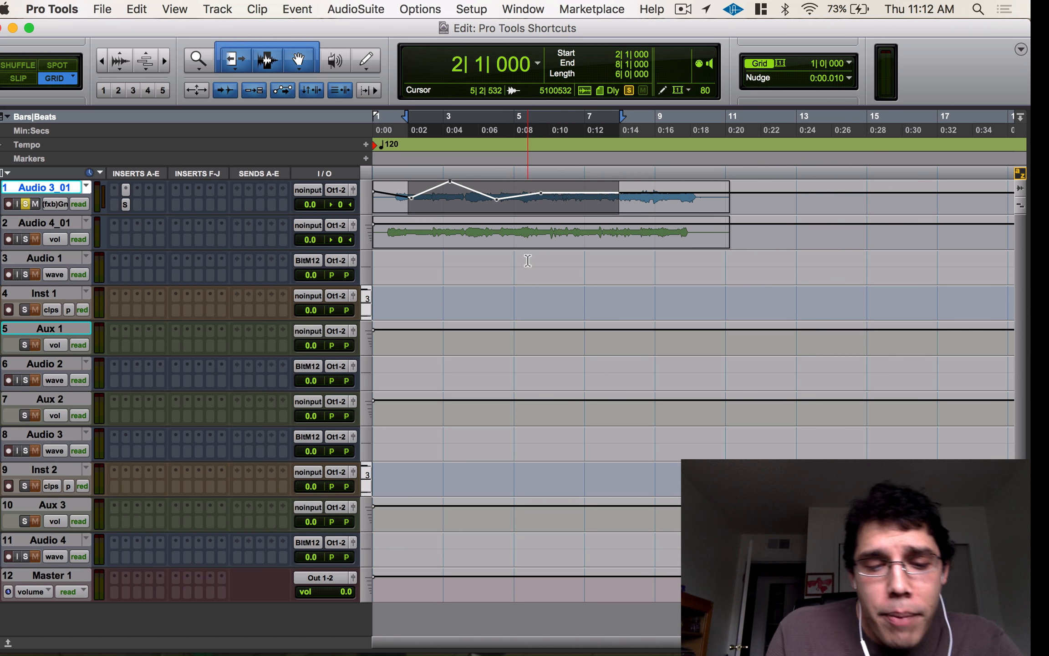
Copy the selected gain automation from Audio 3_01 and try a regular paste onto Audio 4_01's volume automation.
key(super+c)
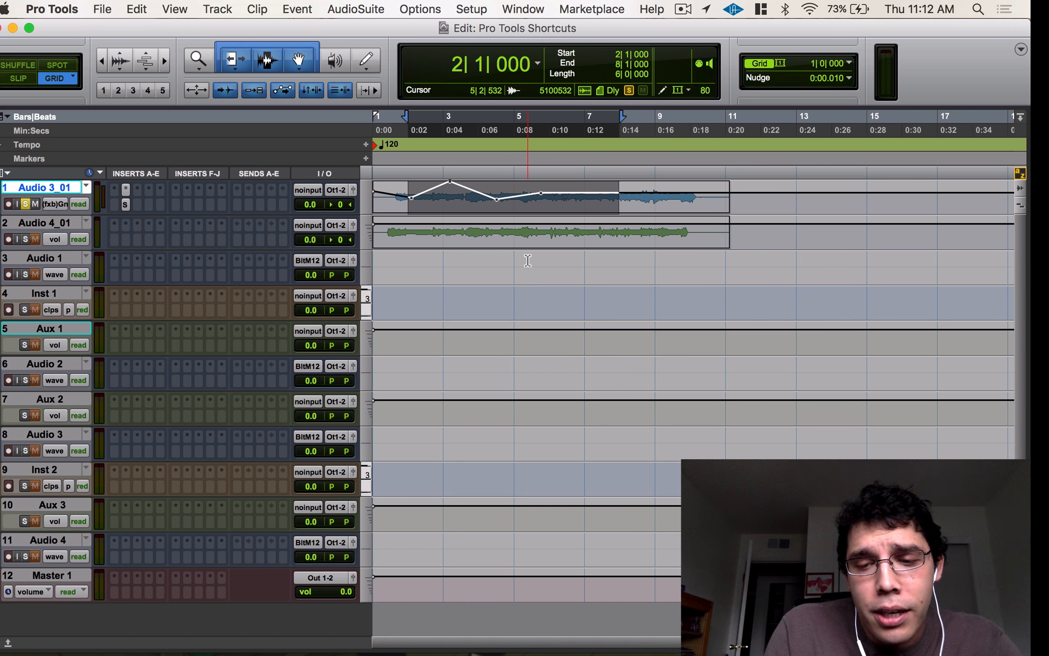
key(semicolon)
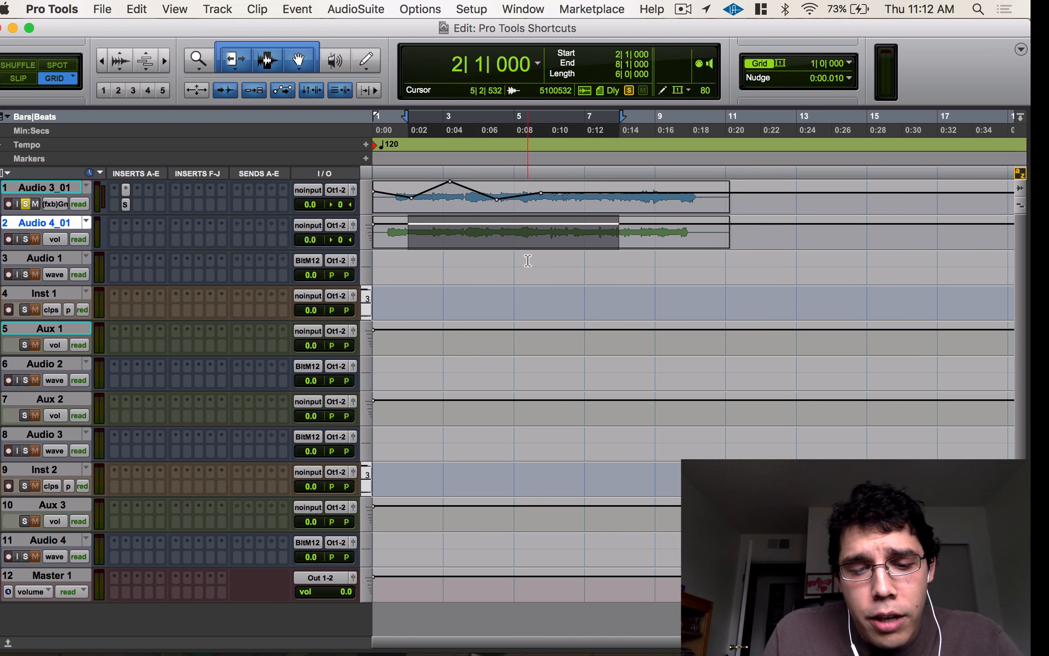
key(super+v)
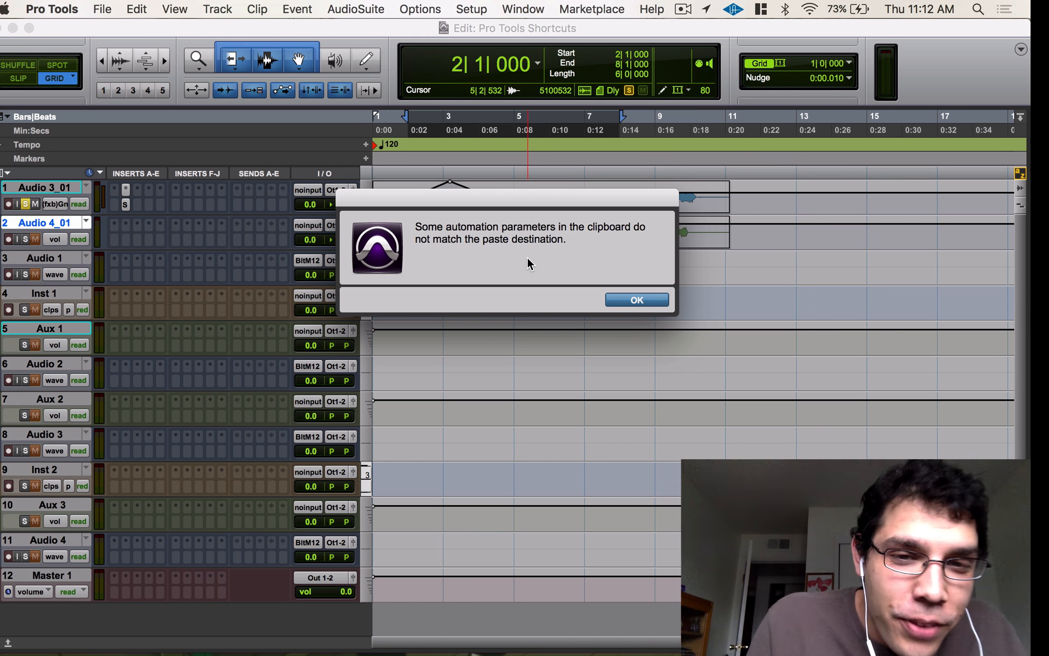
key(Return)
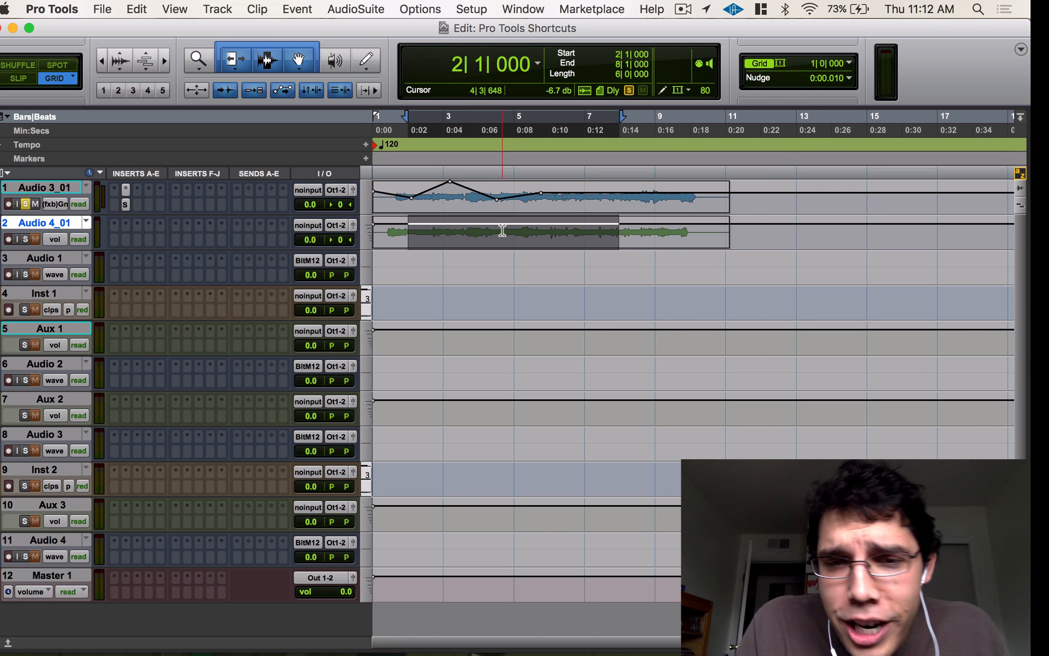
key(super+v)
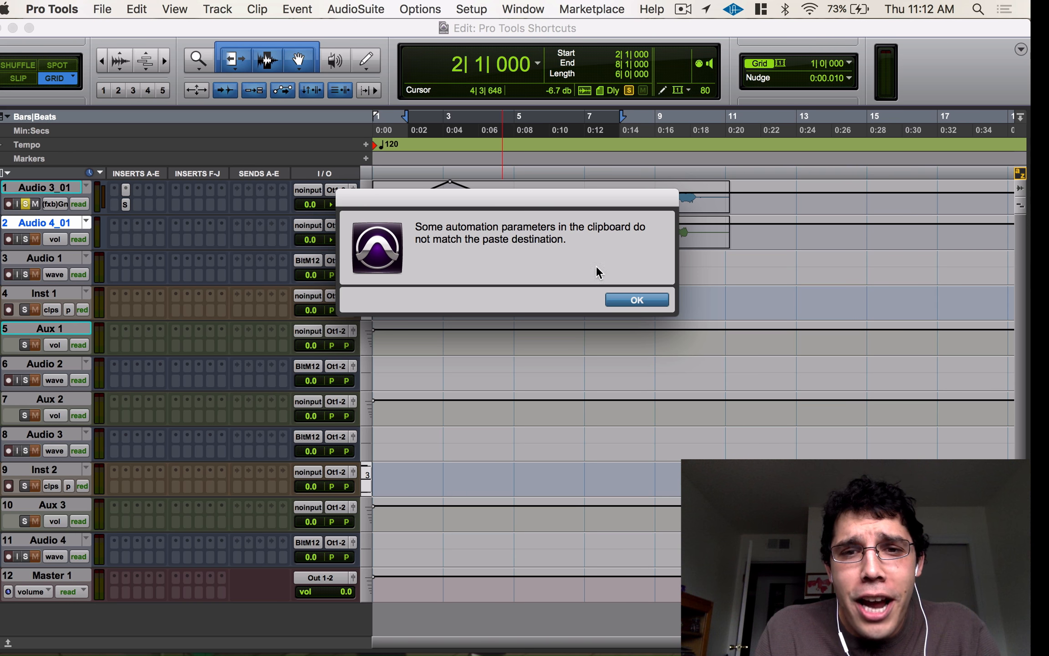
click(636, 299)
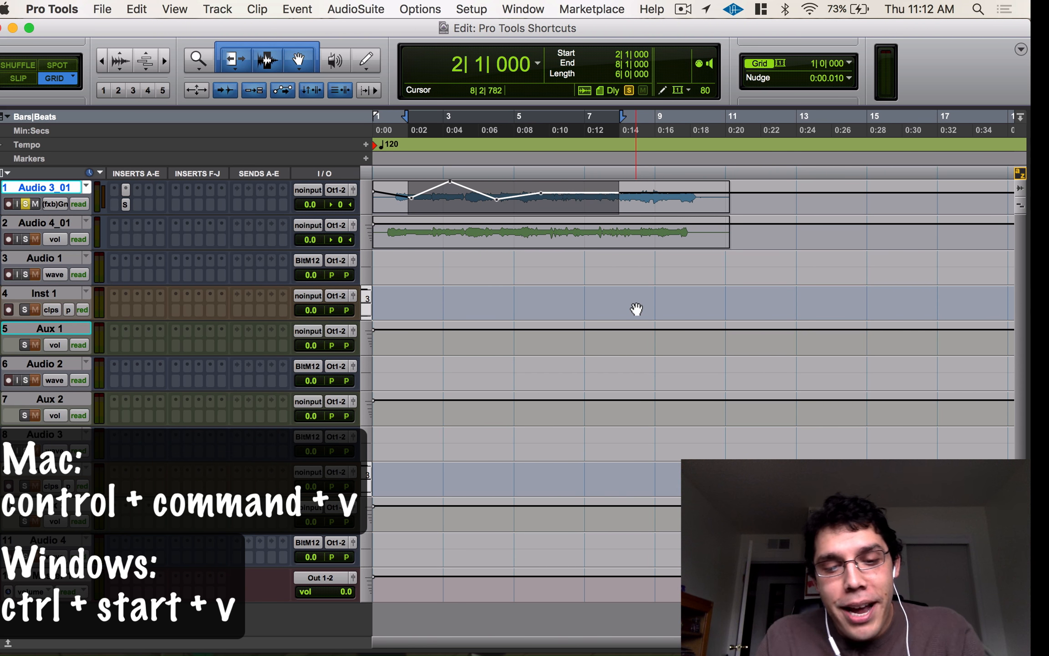
Special-paste the copied gain automation as volume automation on Audio 4_01 from bar 2 to bar 8.
key(semicolon)
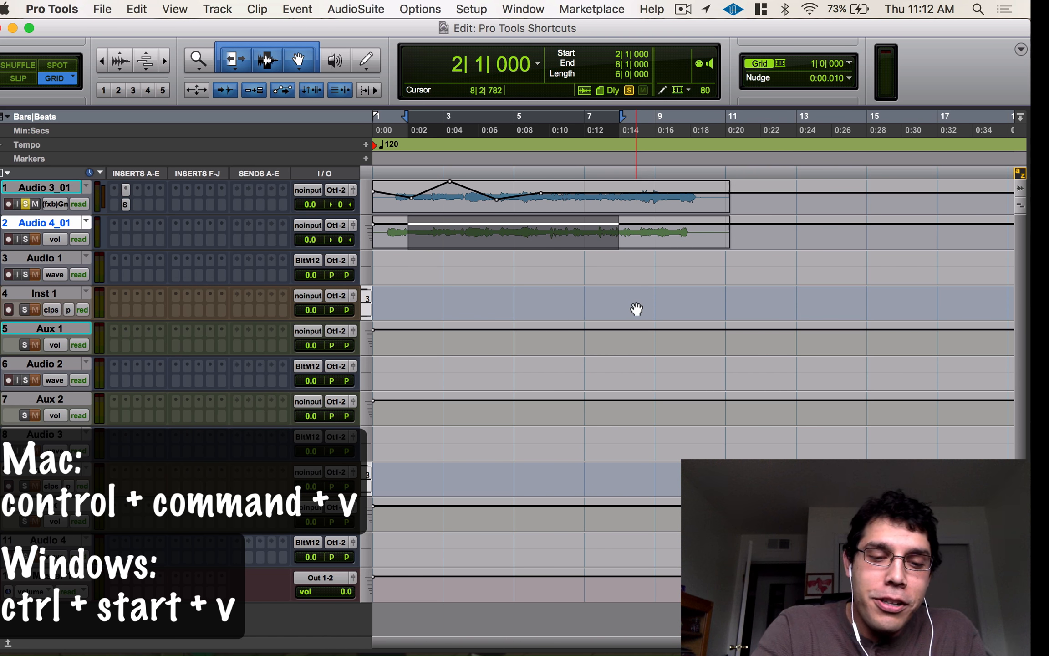
key(ctrl+super+v)
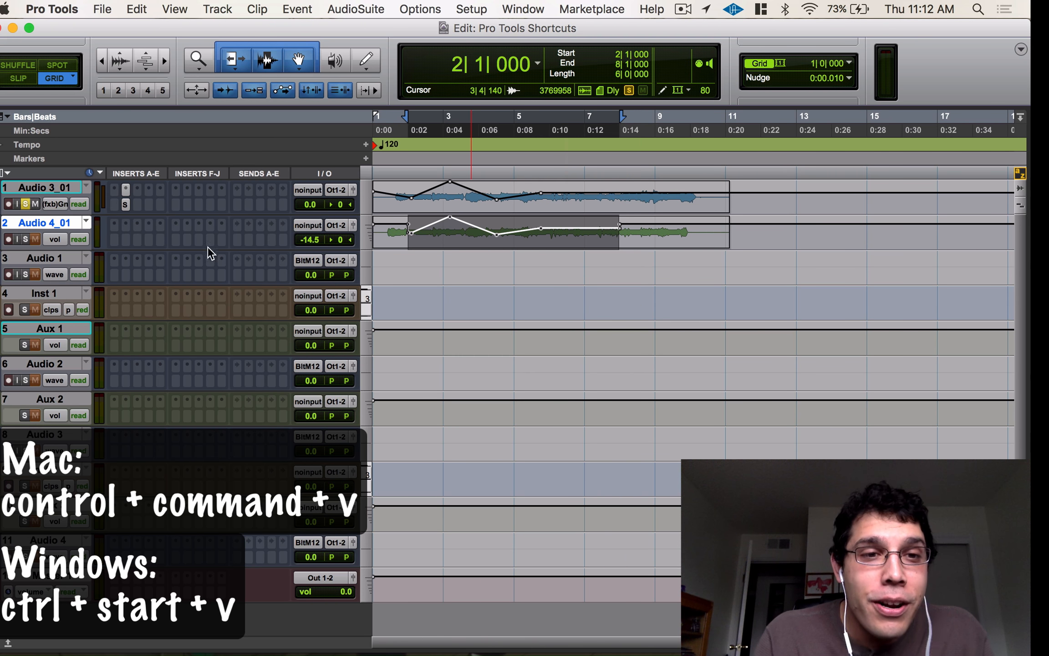
Open the SSLChannel plug-in on Audio 3_01 and enable automation for its HMF Gain.
click(124, 202)
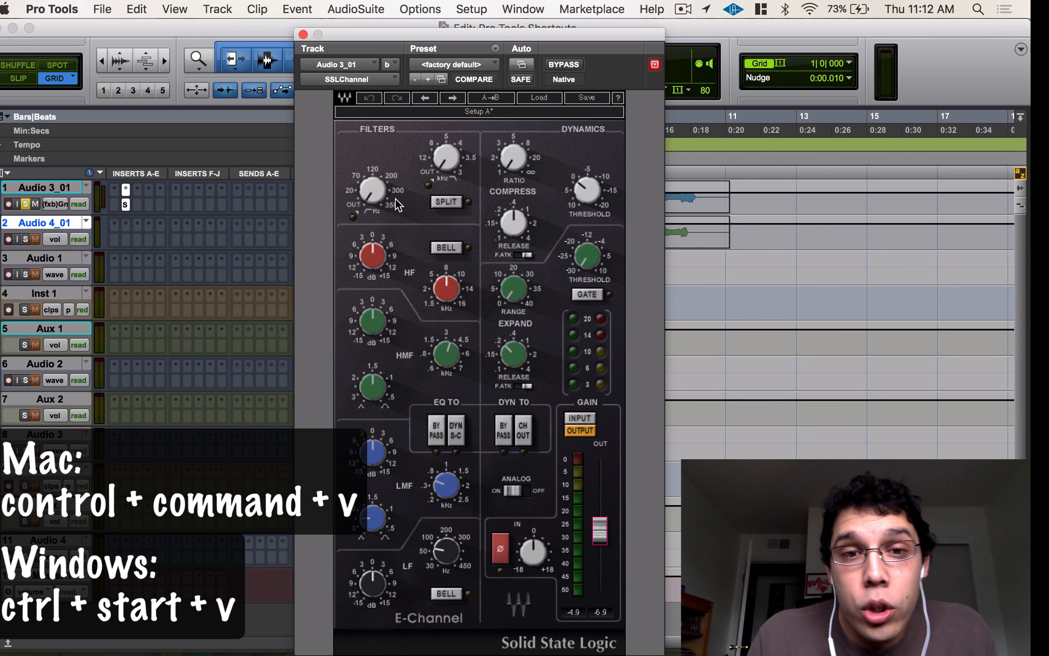
ctrl+super+click(376, 253)
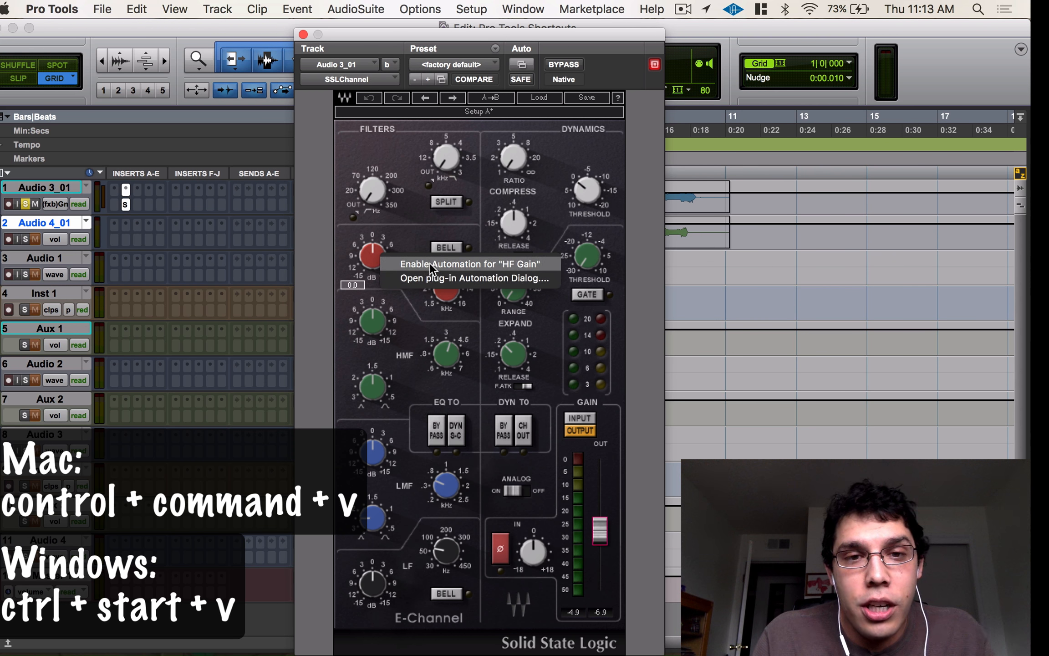
click(430, 263)
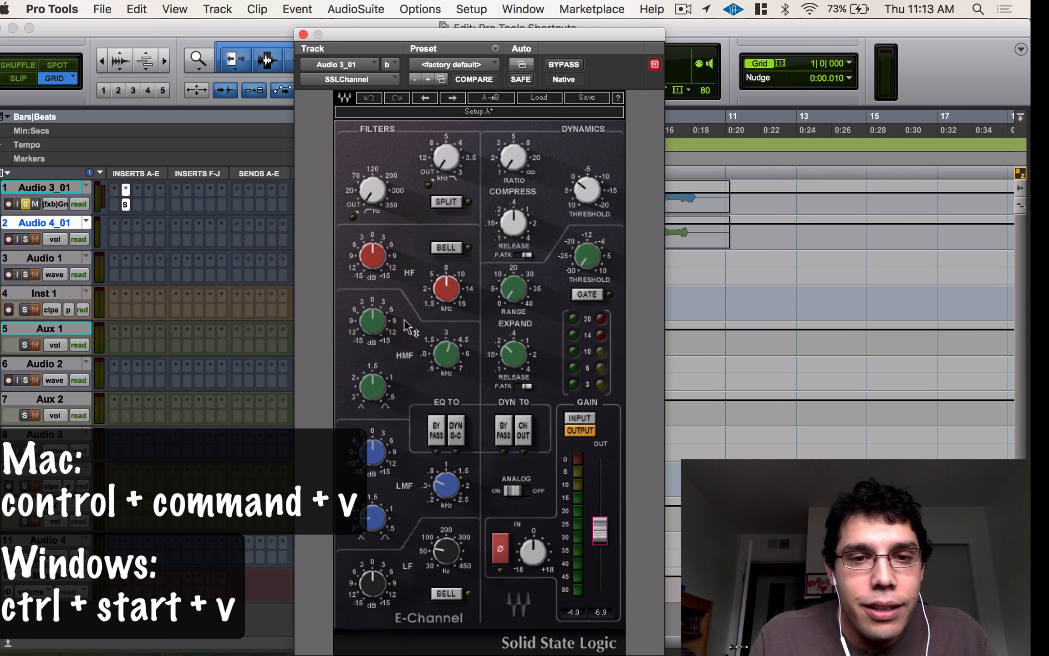
ctrl+super+click(375, 324)
click(430, 340)
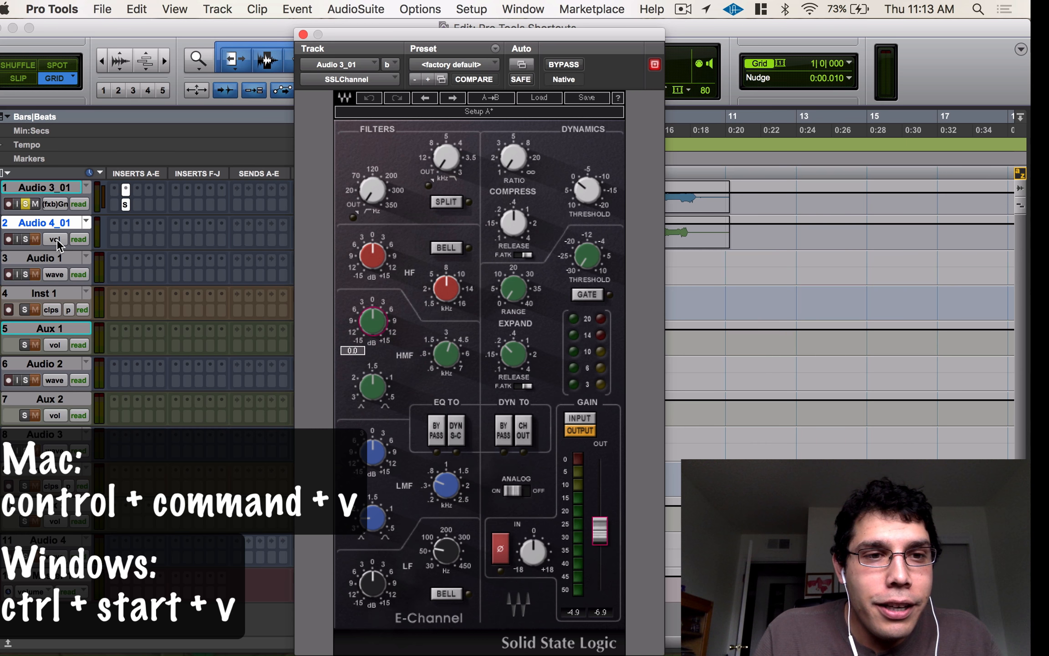
Display the SSLChannel HMF Gain automation on Audio 3_01 and close the plug-in window.
click(54, 204)
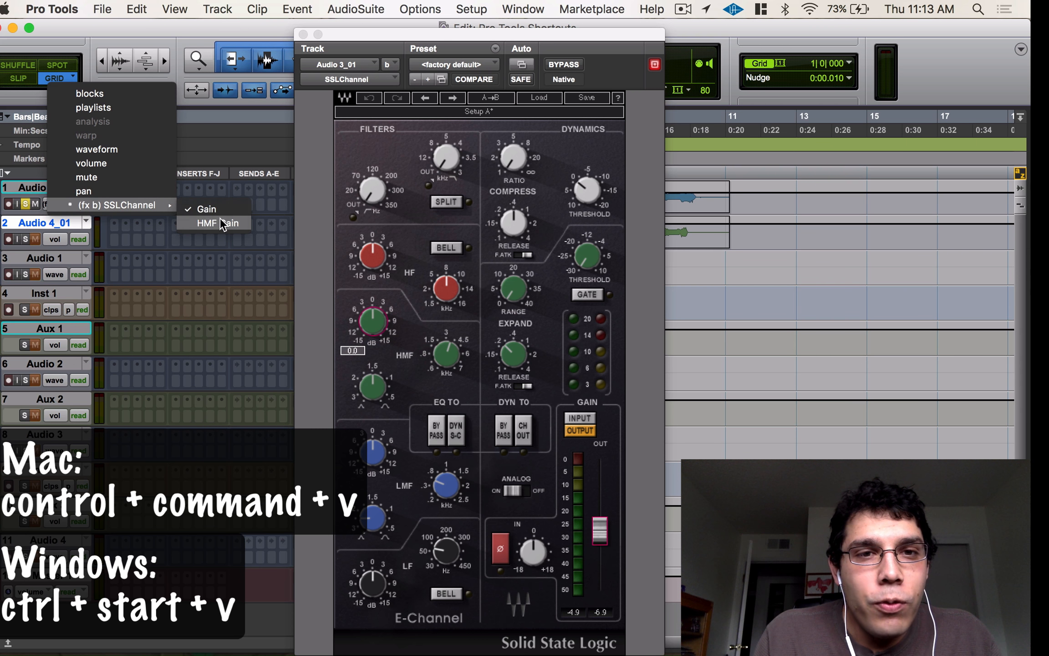
click(209, 223)
click(304, 35)
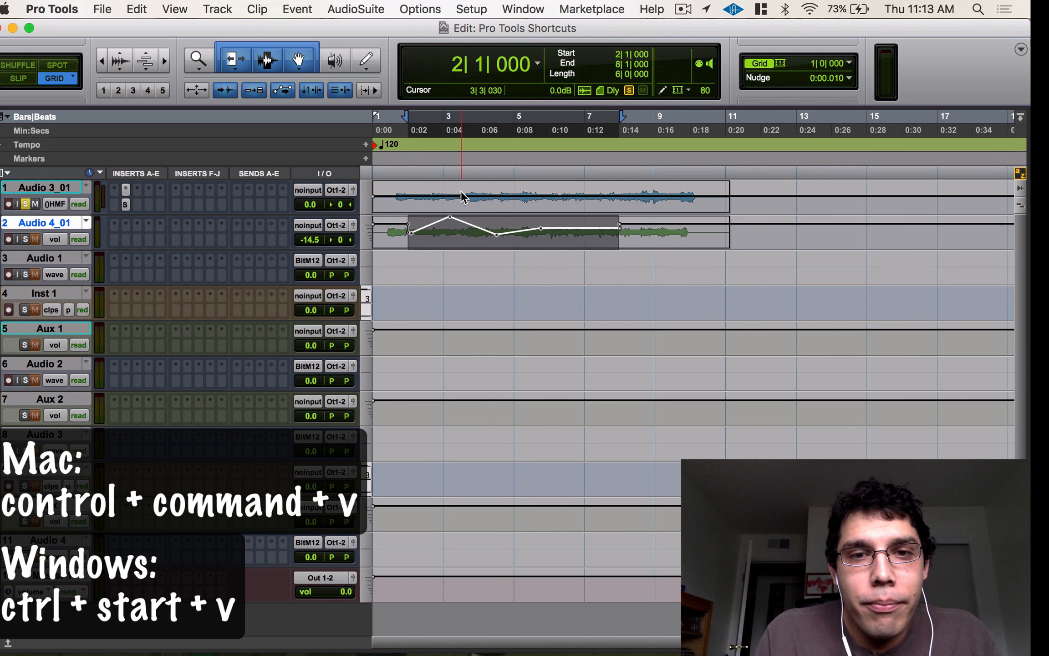
Add HMF Gain breakpoints on Audio 3_01 between bars 3 and 7, peaking near bar 6.
super+click(497, 195)
super+click(545, 182)
super+click(593, 201)
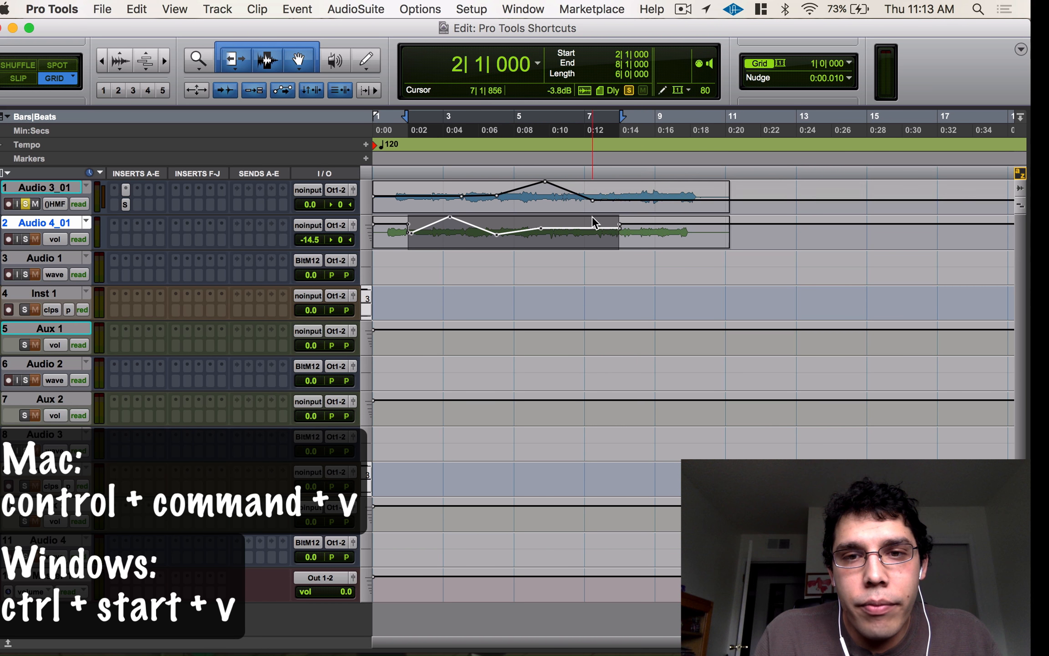
Copy the HMF Gain automation from bar 5 to bar 9 and special-paste it as volume automation on Audio 4_01.
drag(667, 201, 501, 200)
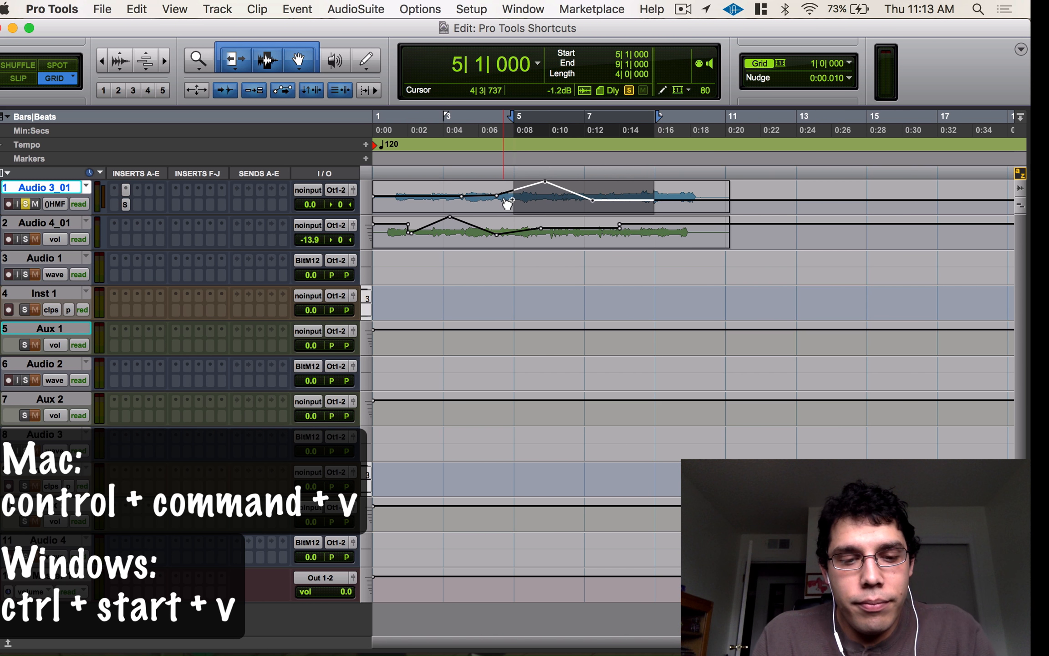
key(semicolon)
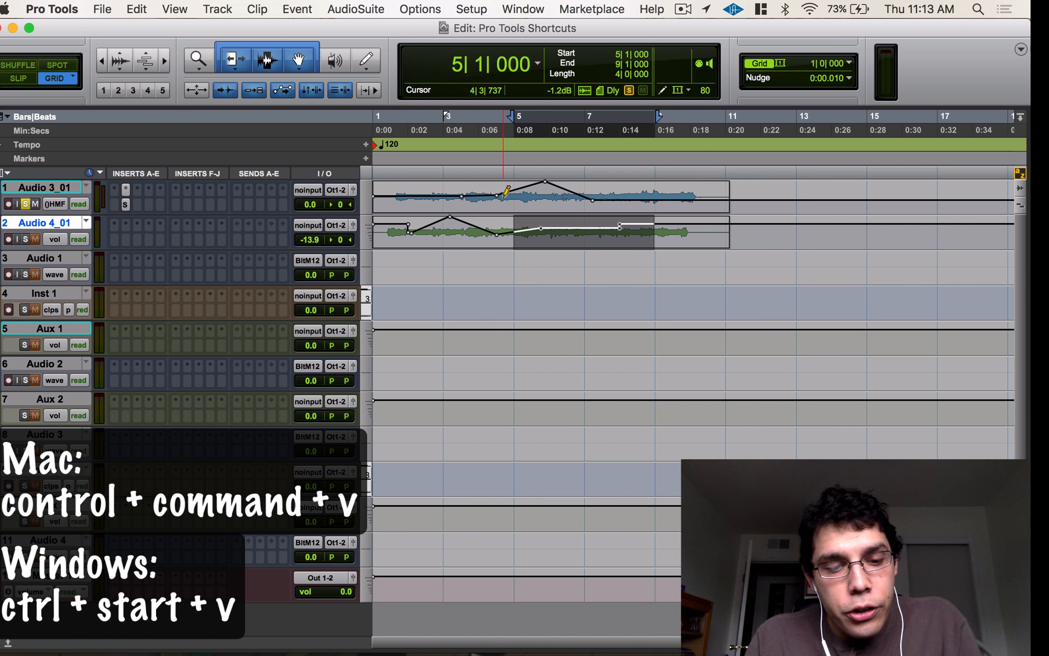
key(ctrl+super+v)
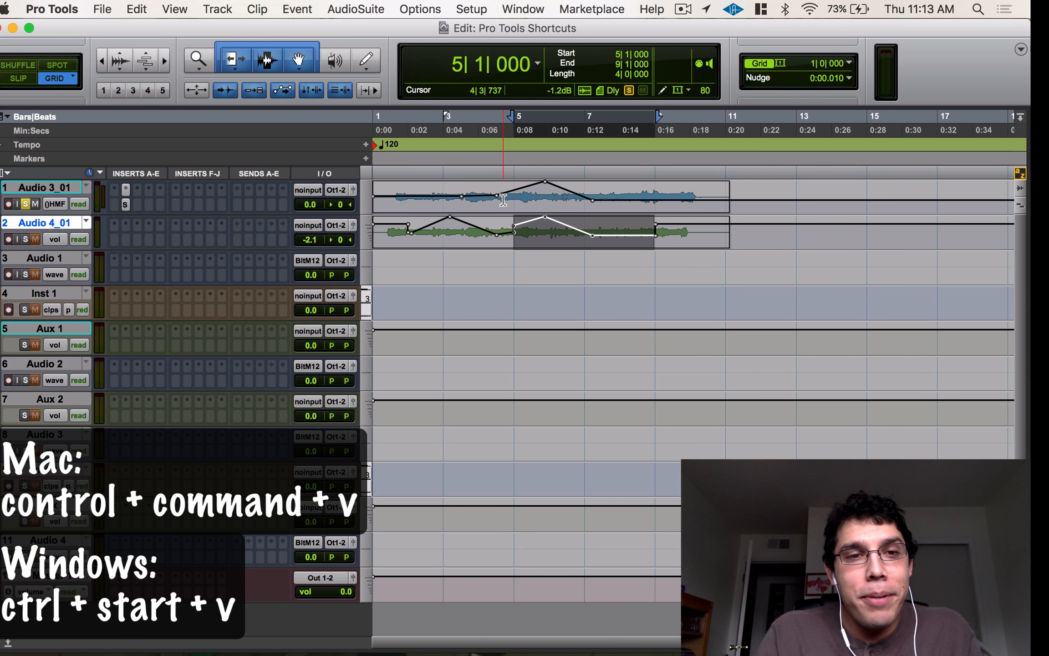
Reopen the SSLChannel plug-in on Audio 3_01 and enable automation for HP Frq.
click(65, 208)
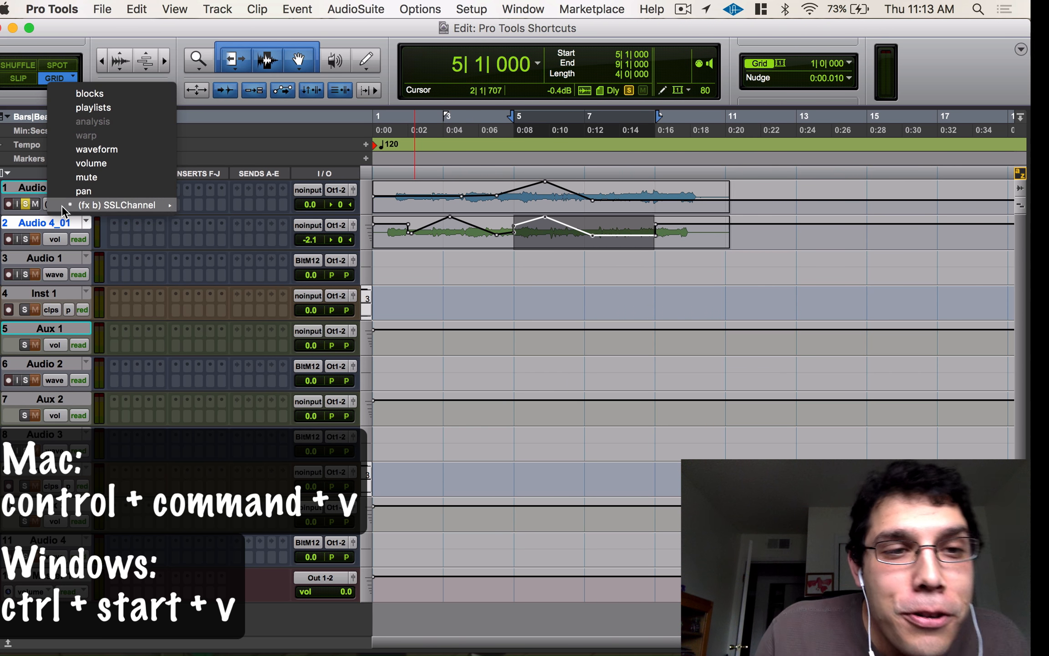
click(254, 278)
click(125, 189)
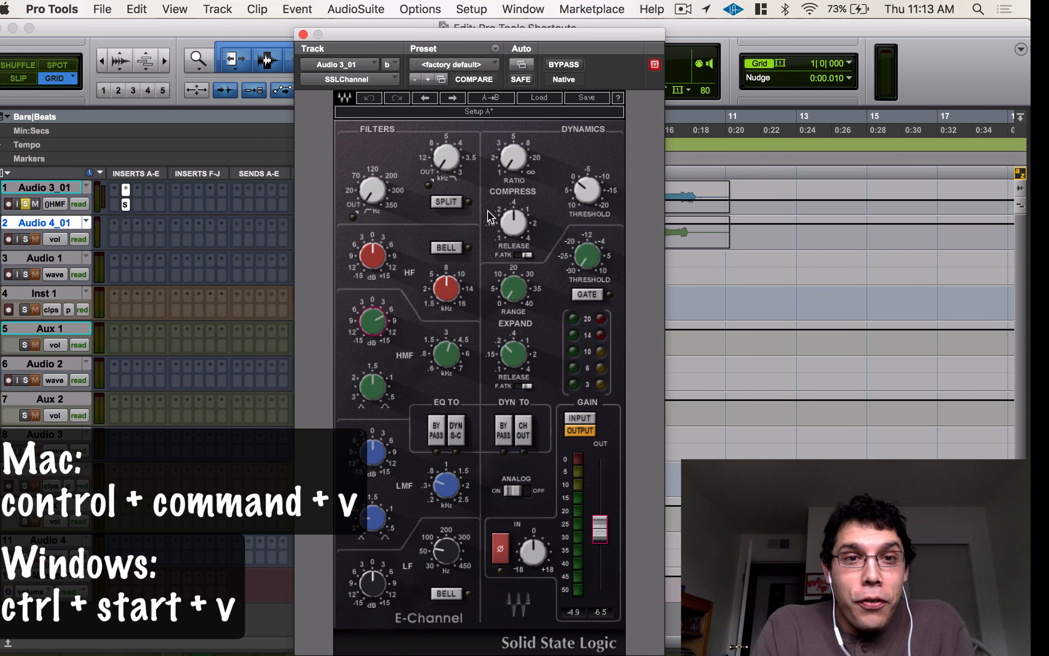
ctrl+alt+super+click(376, 186)
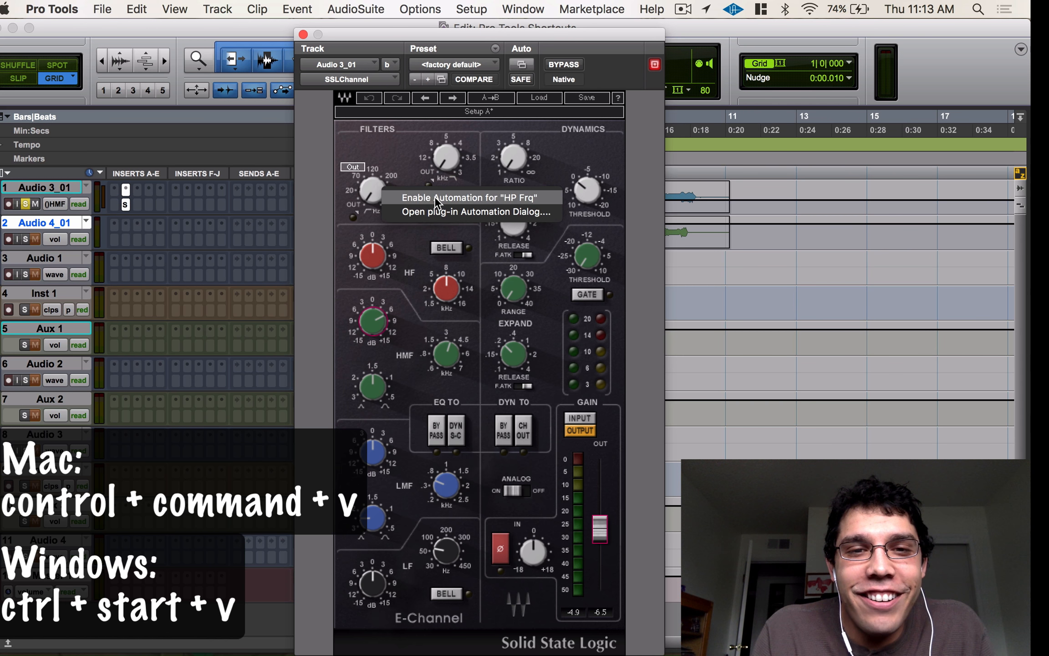
click(435, 198)
Display the HP Frq automation on Audio 3_01 and close the SSLChannel window.
click(55, 204)
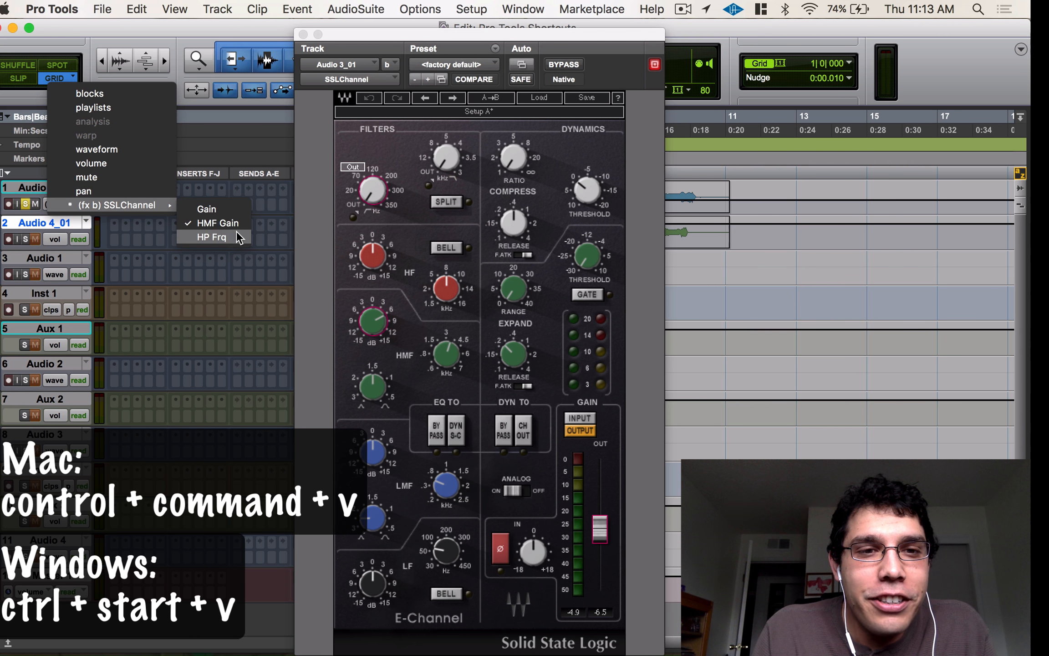
click(212, 237)
click(303, 34)
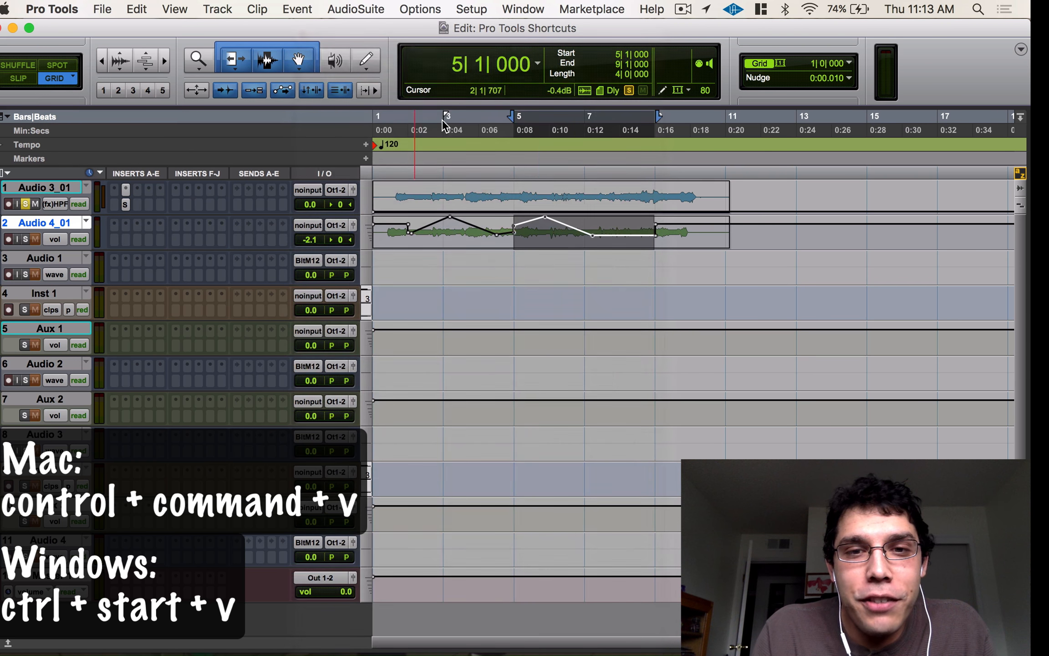
Draw rising and falling HP Frq automation breakpoints on Audio 3_01 between about bars 4 and 6.
drag(476, 211, 476, 198)
drag(498, 198, 537, 201)
super+click(563, 209)
Copy the HP Frq automation from bar 3 to bar 7, and delete the clip and volume automation on Audio 4_01.
drag(452, 199, 567, 201)
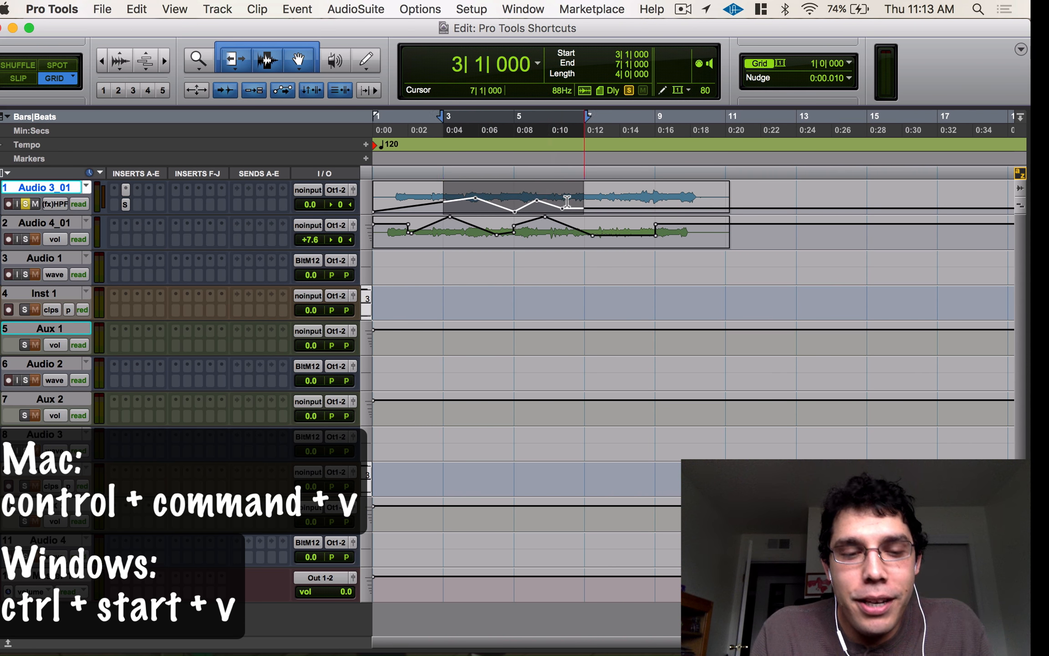
key(super+c)
key(semicolon)
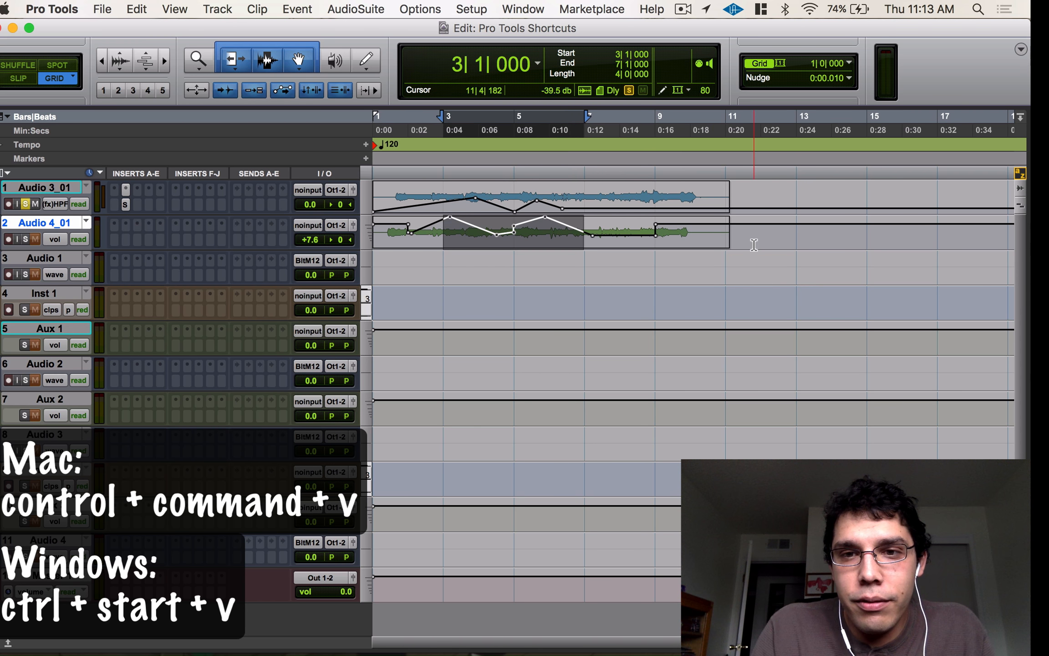
drag(754, 245, 299, 265)
key(Delete)
Select bars 3 to 7 again and special-paste the HP Frq automation as volume automation on Audio 4_01.
drag(449, 200, 594, 206)
key(semicolon)
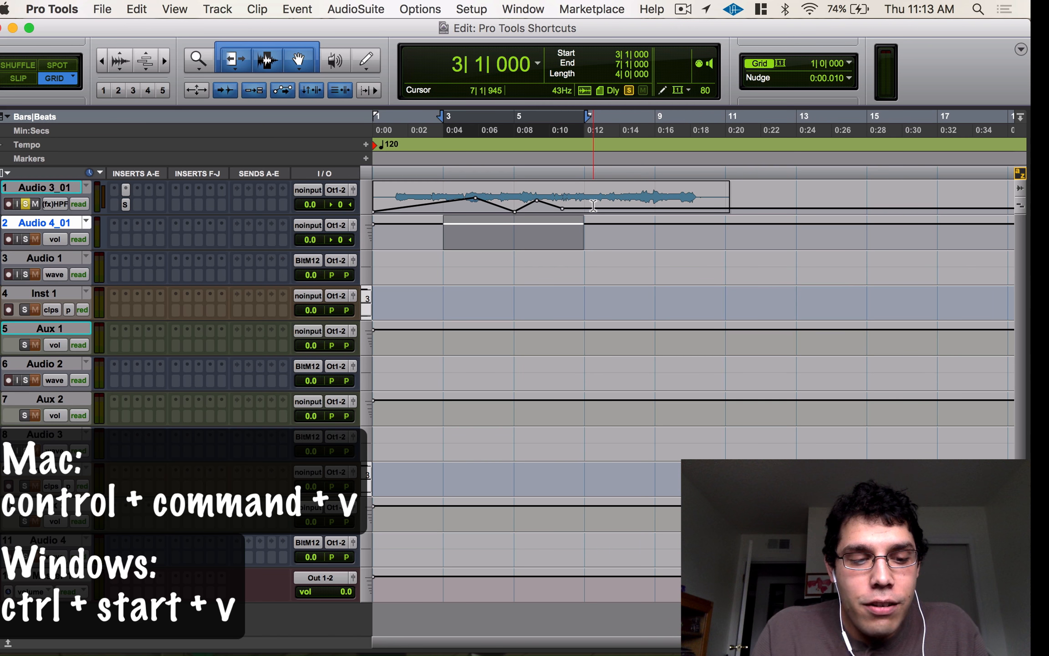
key(ctrl+super+v)
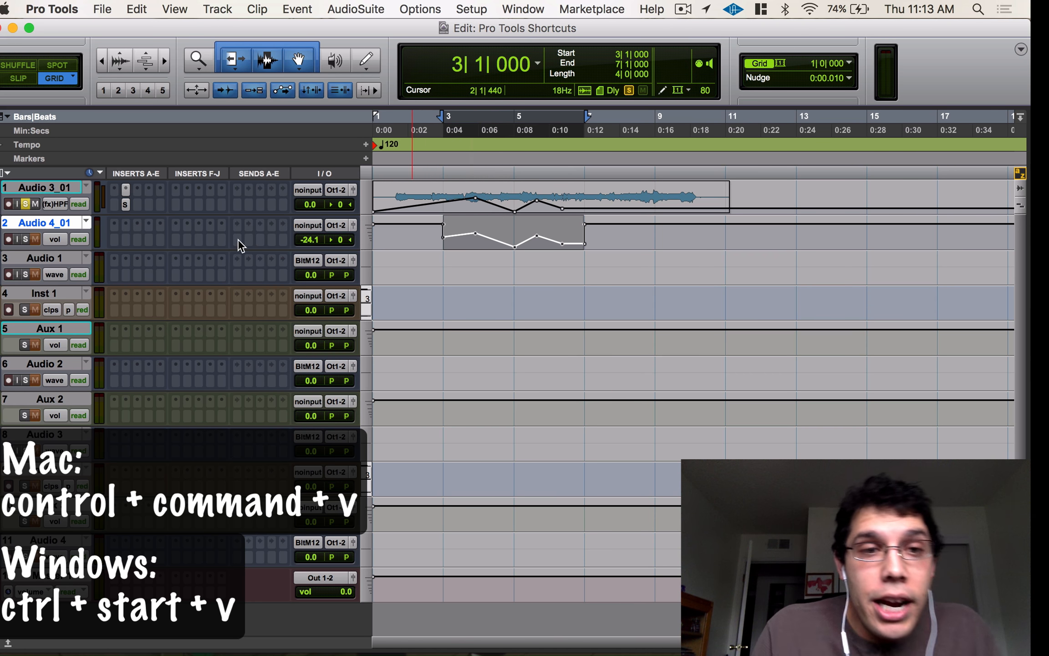
Open the SSLChannel plug-in on Audio 3_01 and move its window aside to uncover the tracks.
click(126, 205)
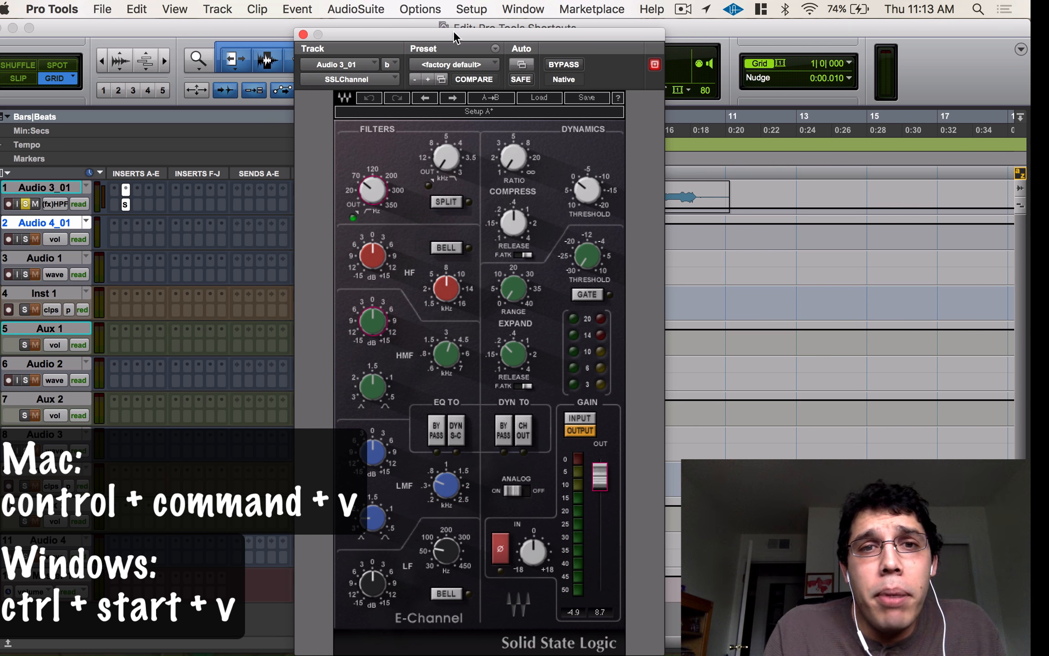
drag(454, 33, 757, 36)
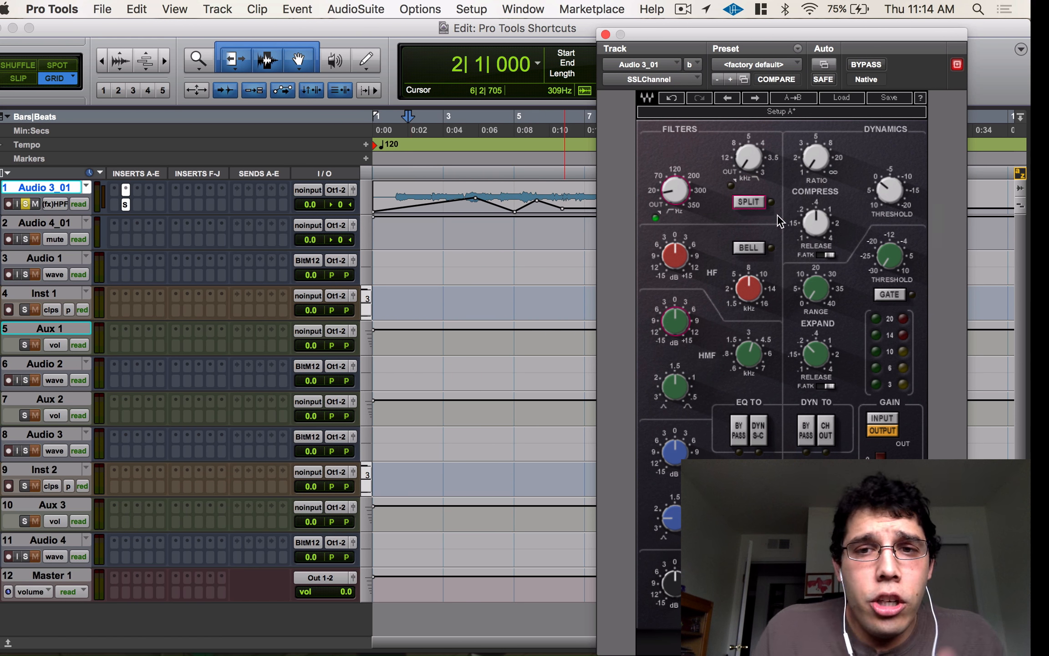
Draw on/off FilterSplit automation on Audio 3_01 between bars 3 and 6, and select it from bar 3 to bar 7.
click(51, 198)
mouse_move(74, 207)
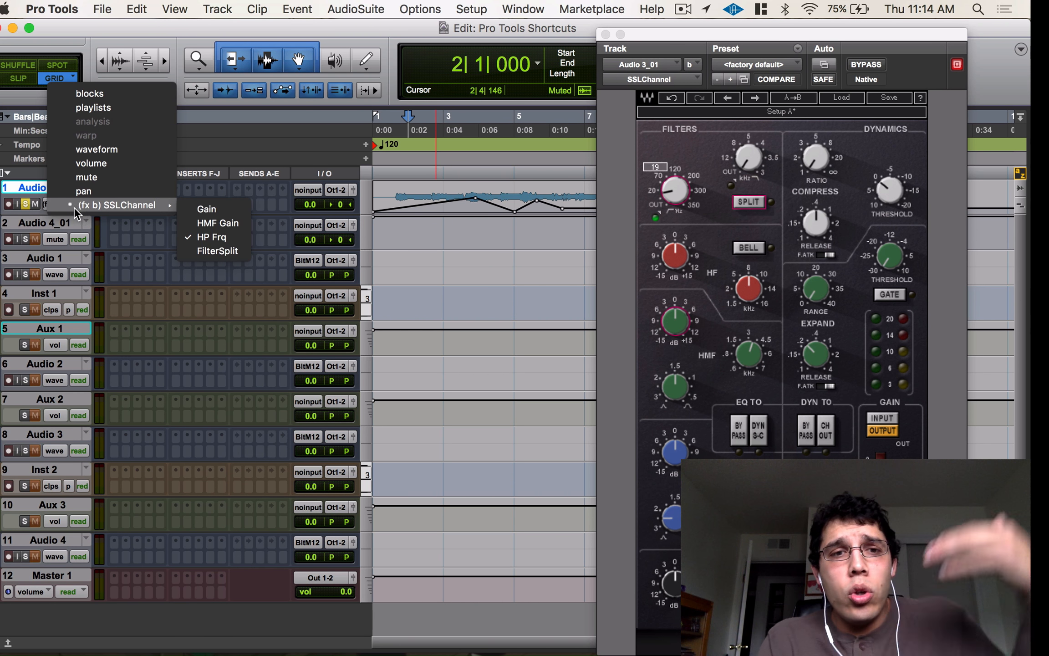
click(213, 251)
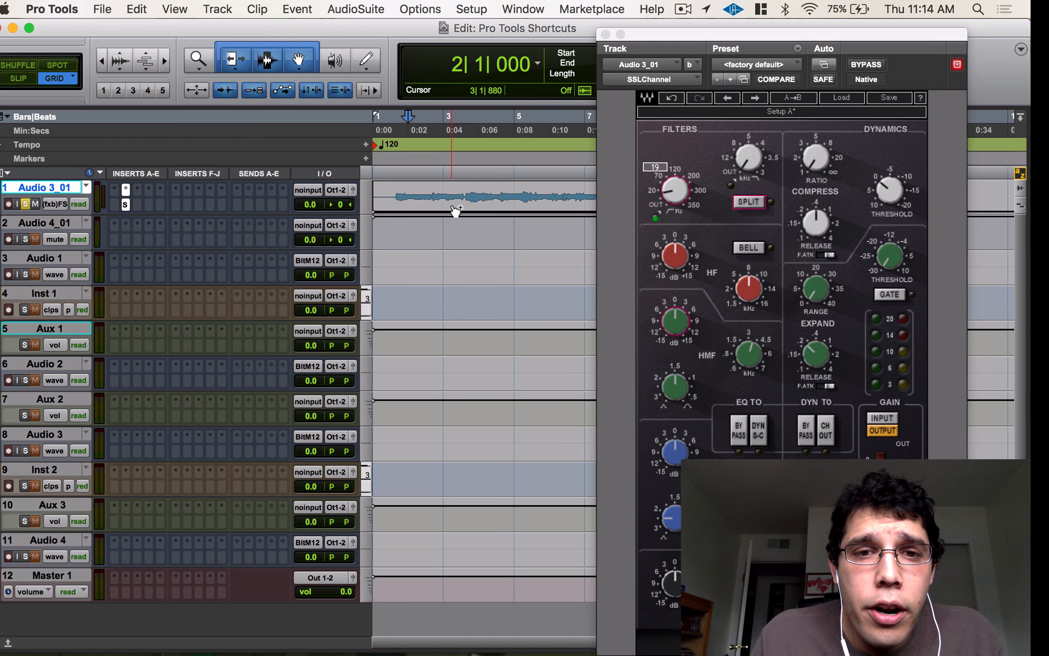
drag(451, 211, 428, 204)
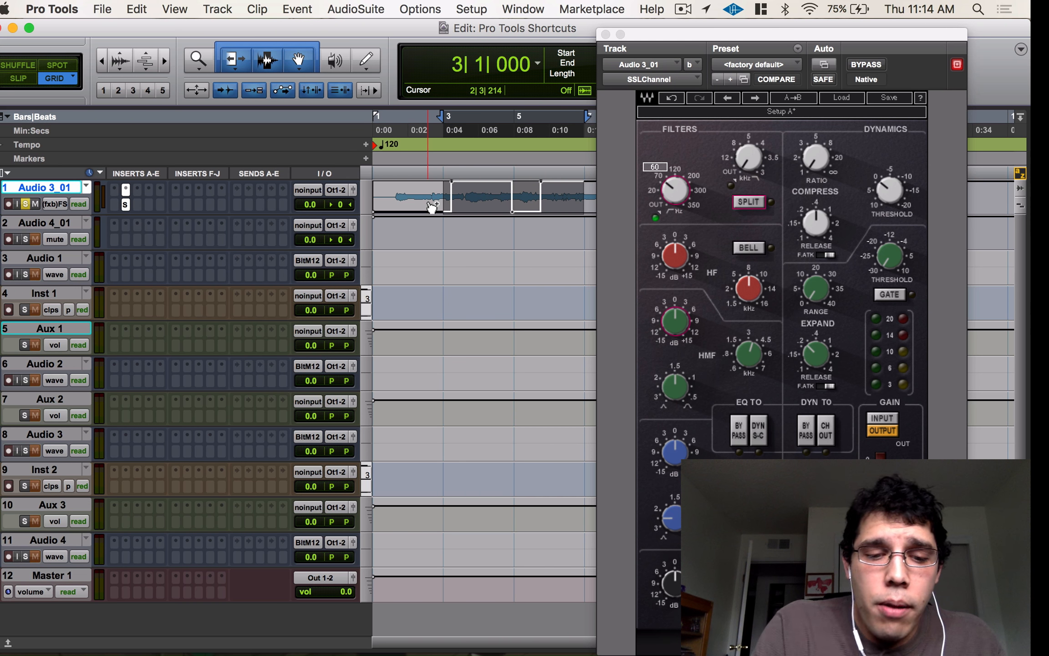
Display and clear the volume automation on Audio 4_01, and select its volume lane from bar 3 to bar 7.
click(56, 239)
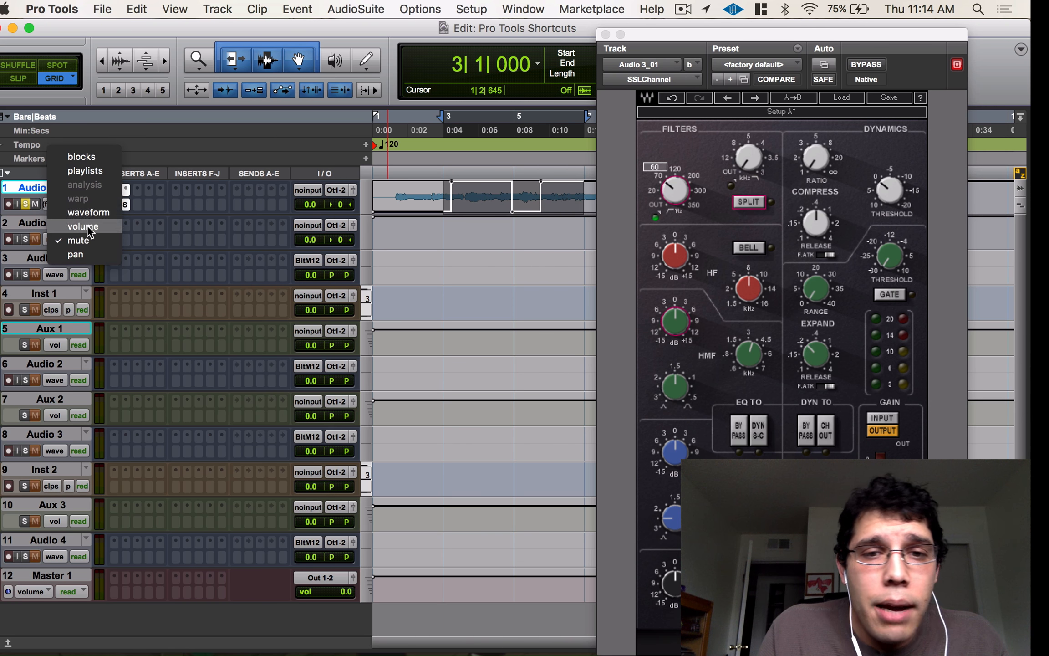
click(88, 227)
click(447, 230)
drag(511, 229, 344, 238)
click(531, 231)
key(Delete)
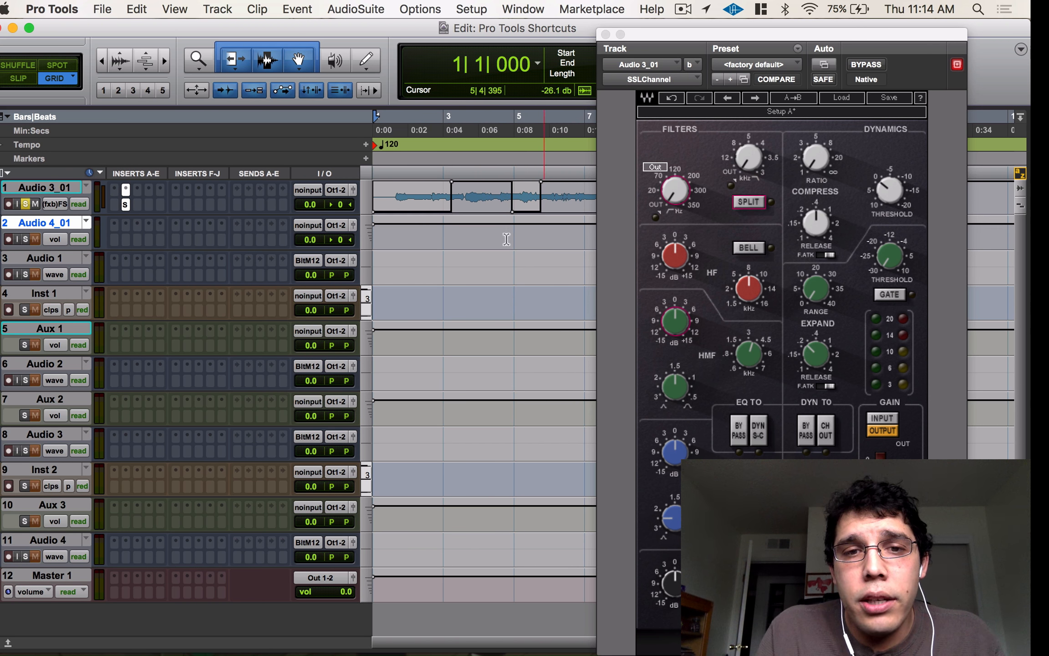
drag(444, 240, 585, 240)
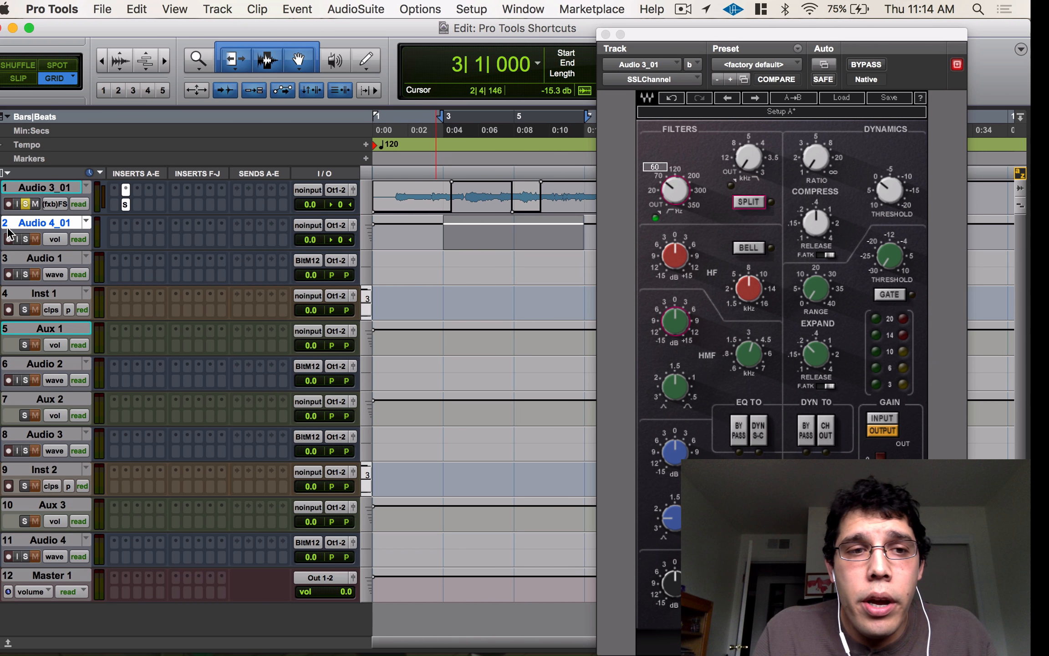
Display the mute automation on Audio 4_01 and clear its lane between bars 3 and 7.
click(55, 240)
click(100, 252)
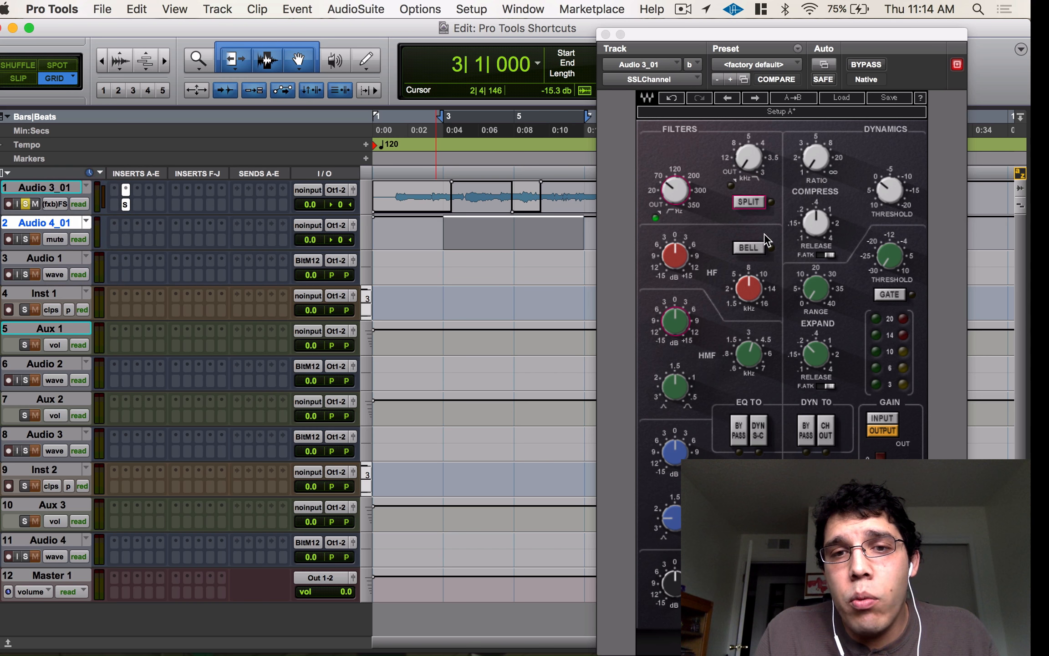
key(p)
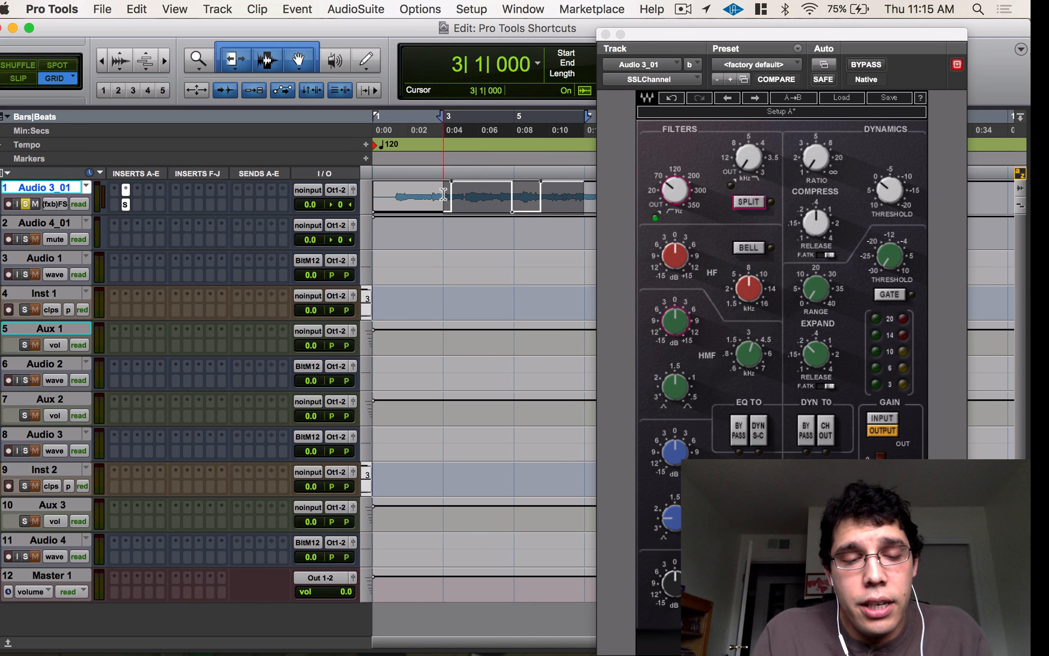
drag(449, 239, 505, 218)
drag(576, 230, 436, 229)
key(Delete)
Copy the FilterSplit automation on Audio 3_01 from bar 3 to bar 7 and special-paste it as mute automation on Audio 4_01.
click(437, 196)
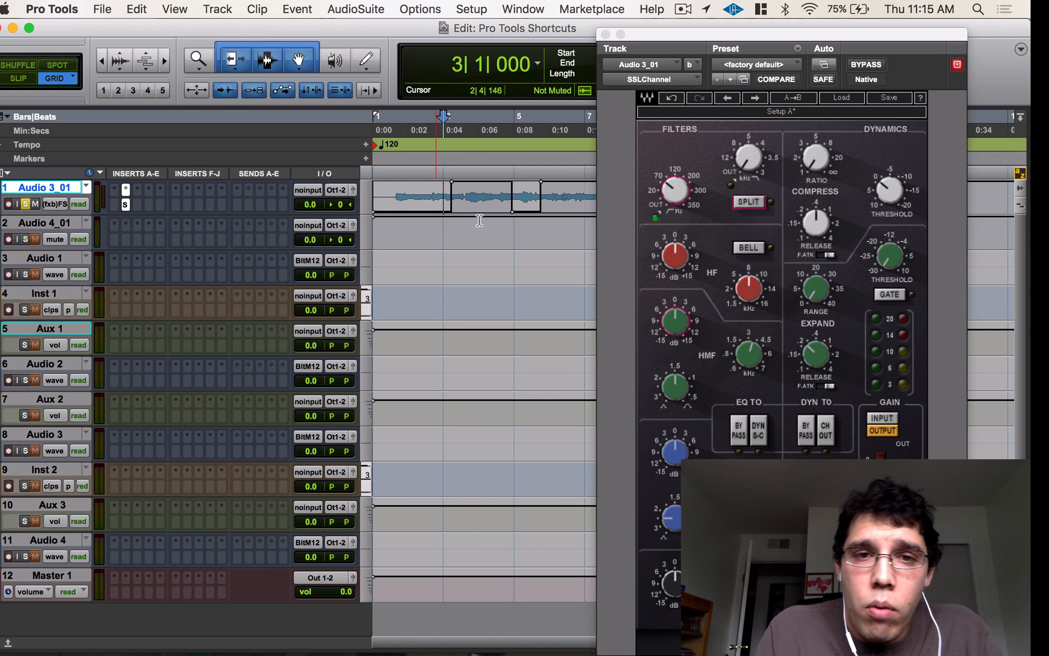
shift+click(573, 200)
key(semicolon)
key(super+v)
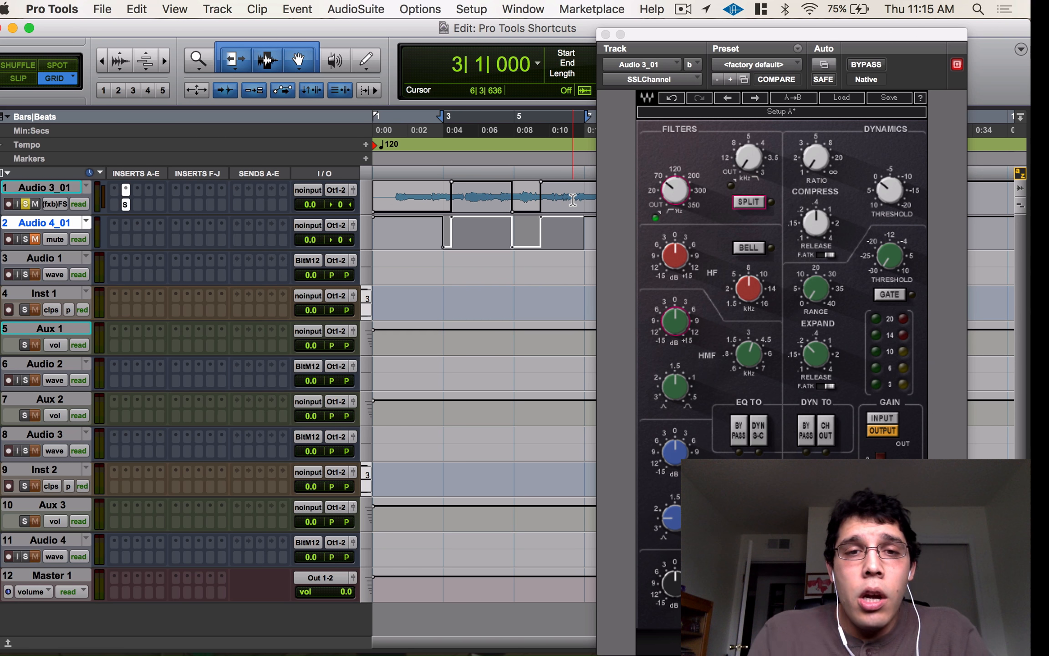
Try a regular paste of the FilterSplit automation into the mute lane of Audio 4_01, and dismiss the alert.
key(super+v)
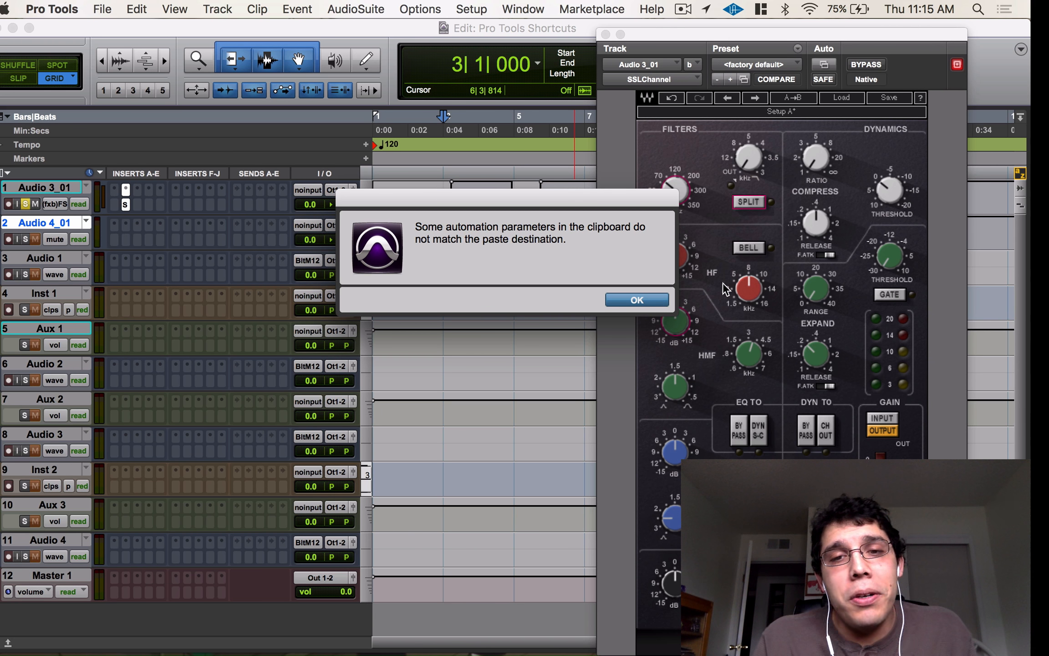
click(660, 302)
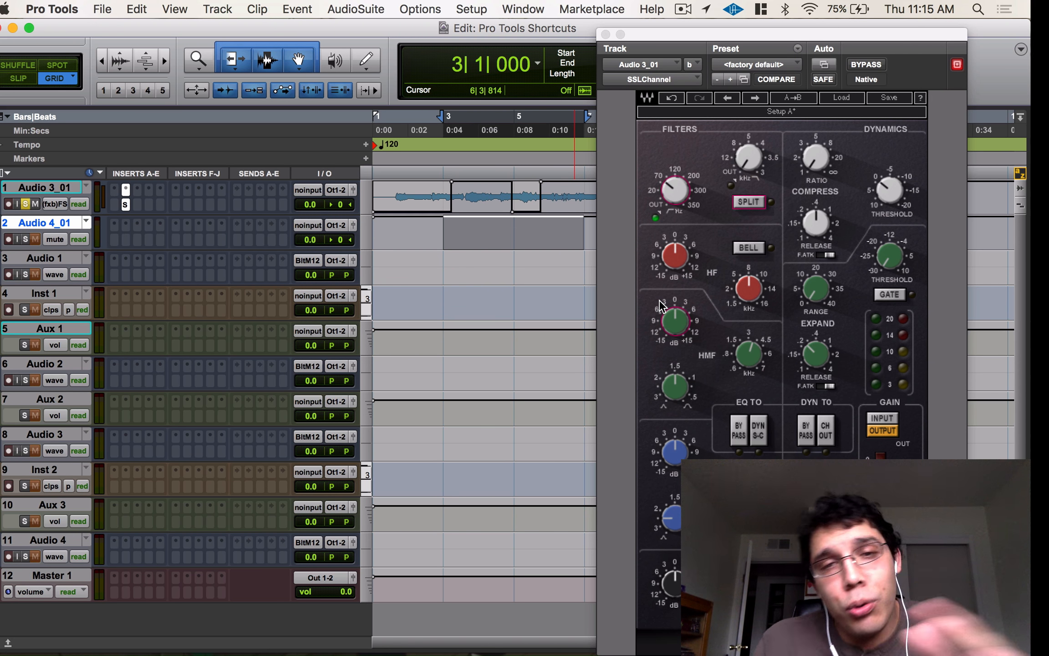